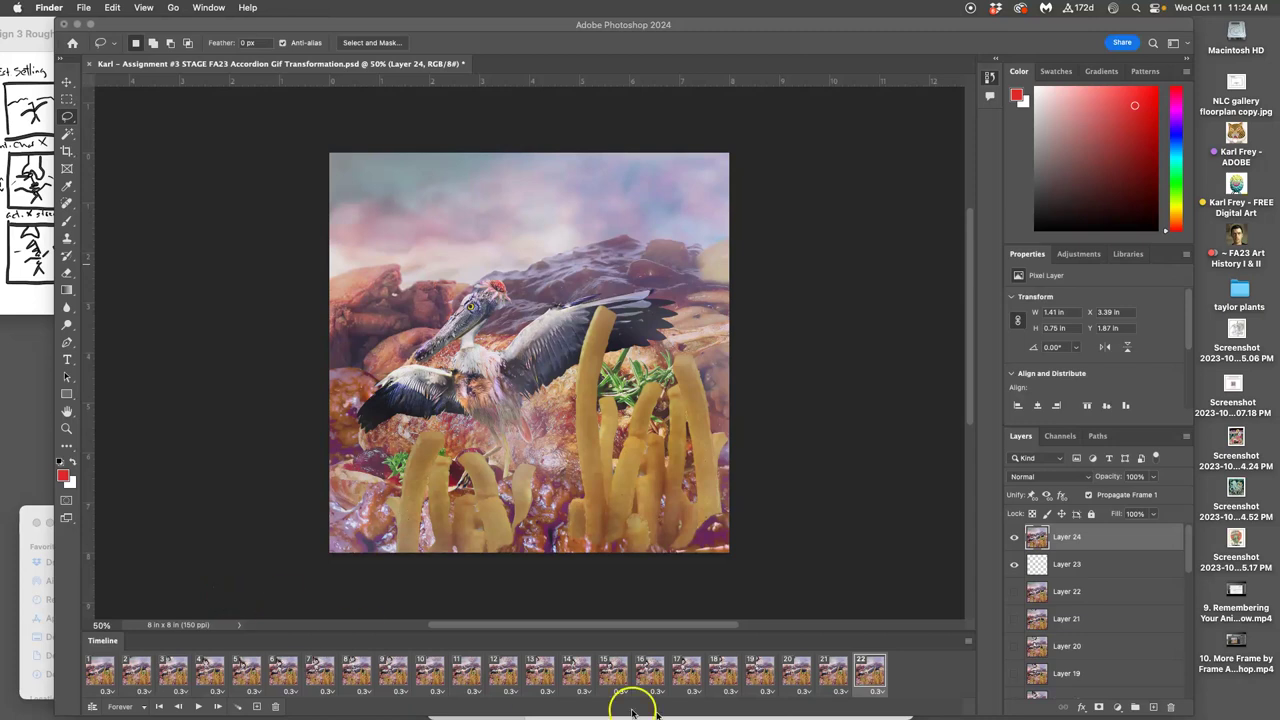
- Bring the accordion GIF forward and flip between frames 20, 21 and 22 to compare the bird's poses
click(843, 668)
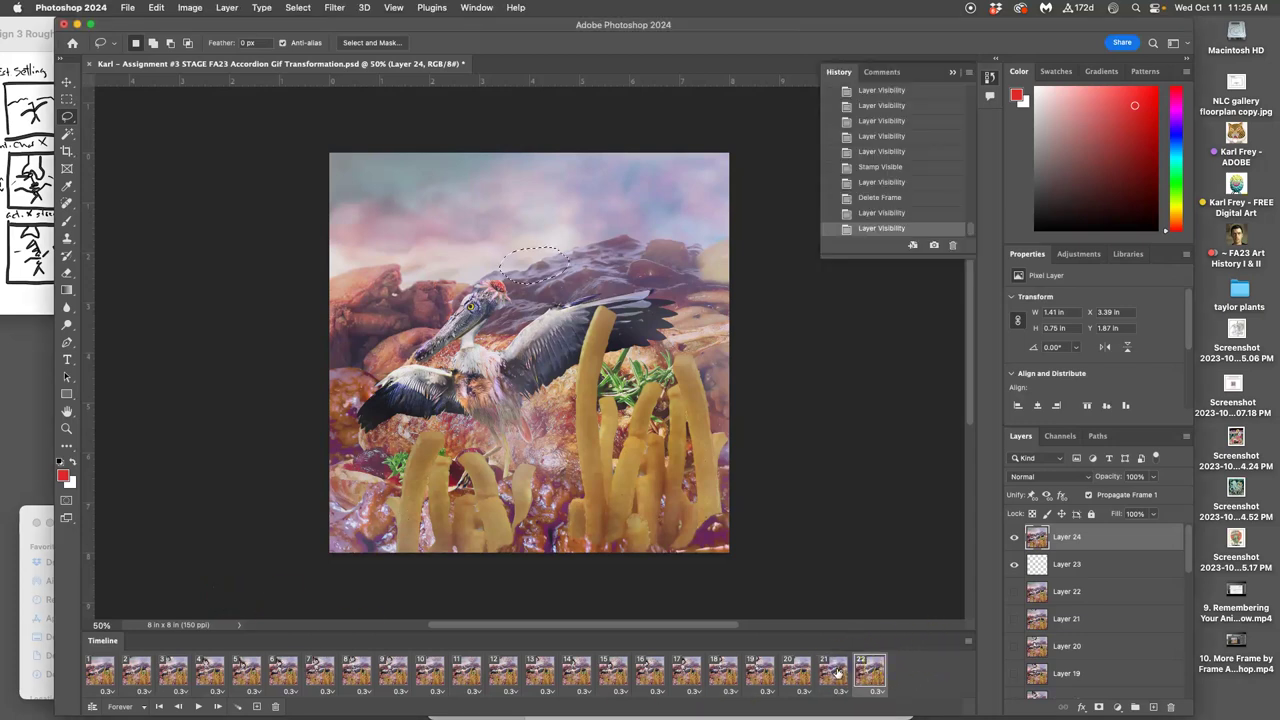
click(836, 675)
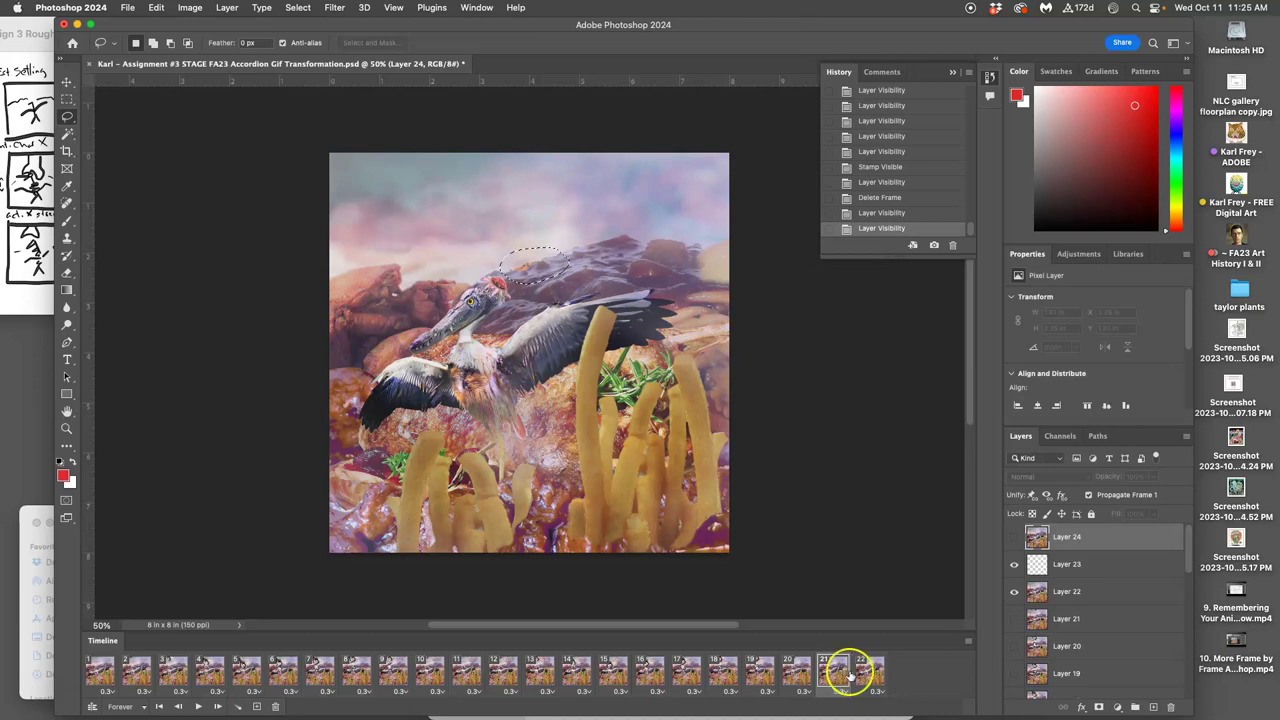
click(858, 672)
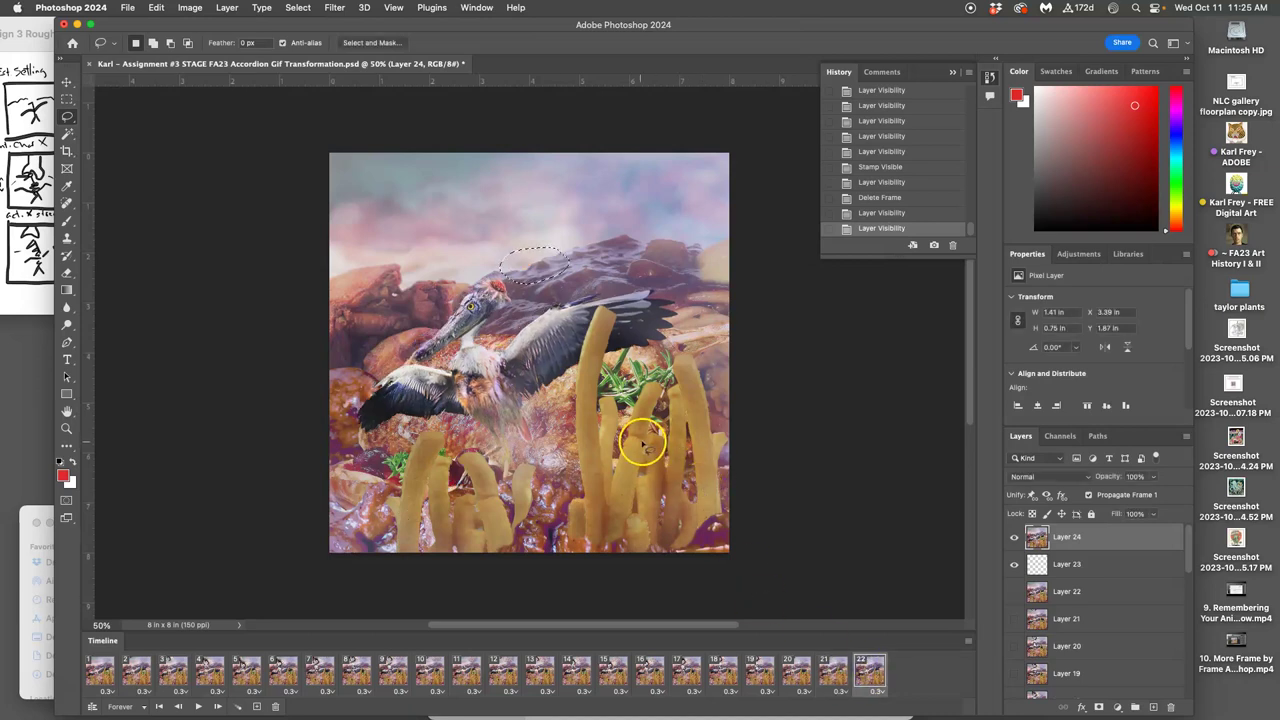
click(798, 672)
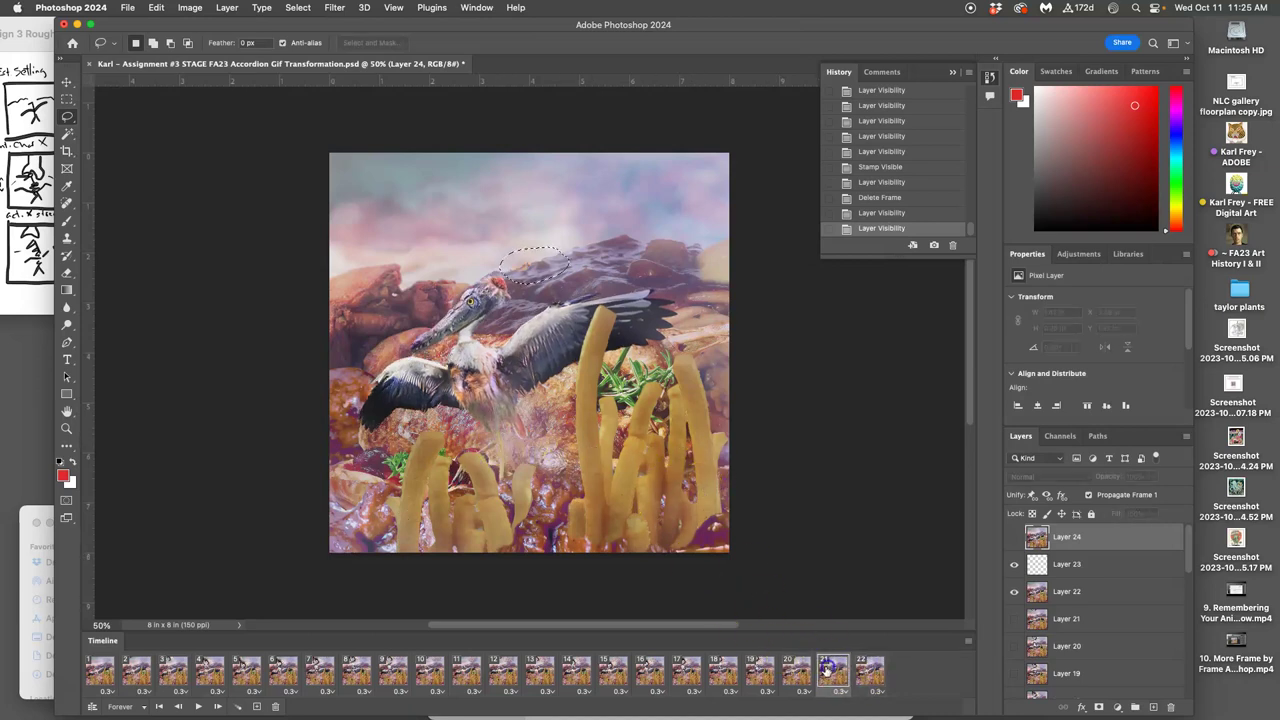
click(833, 672)
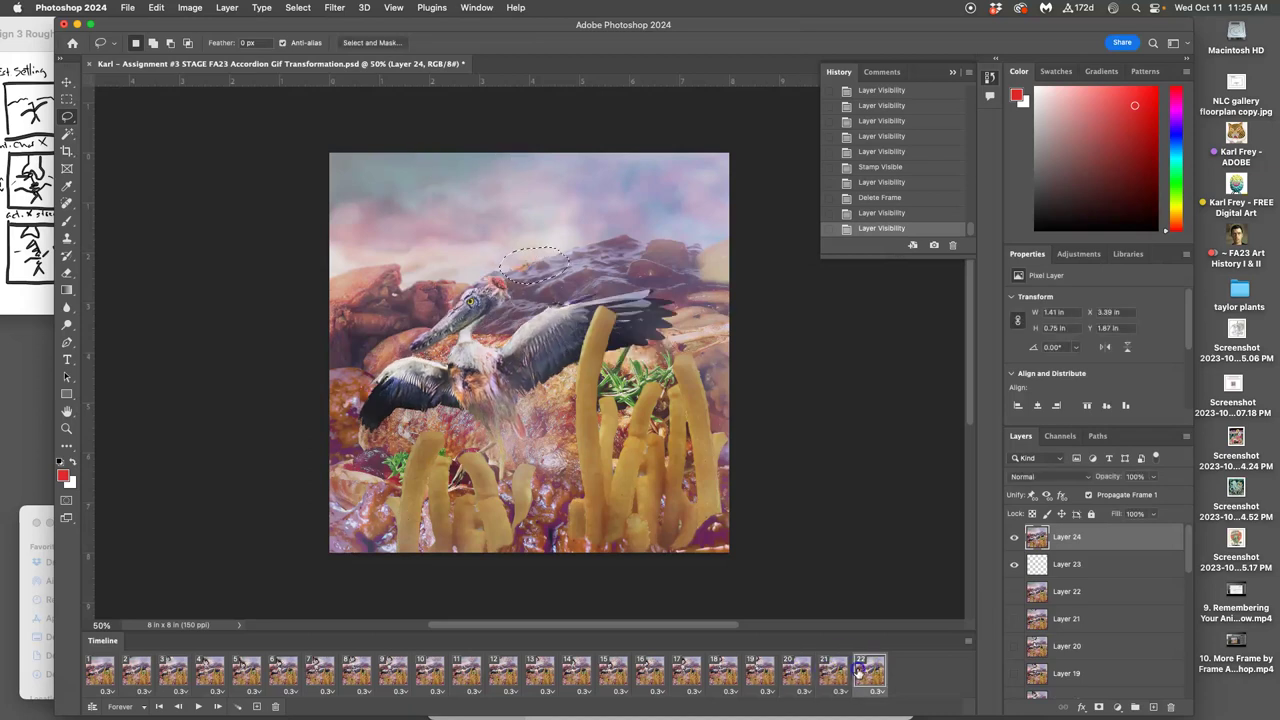
click(866, 672)
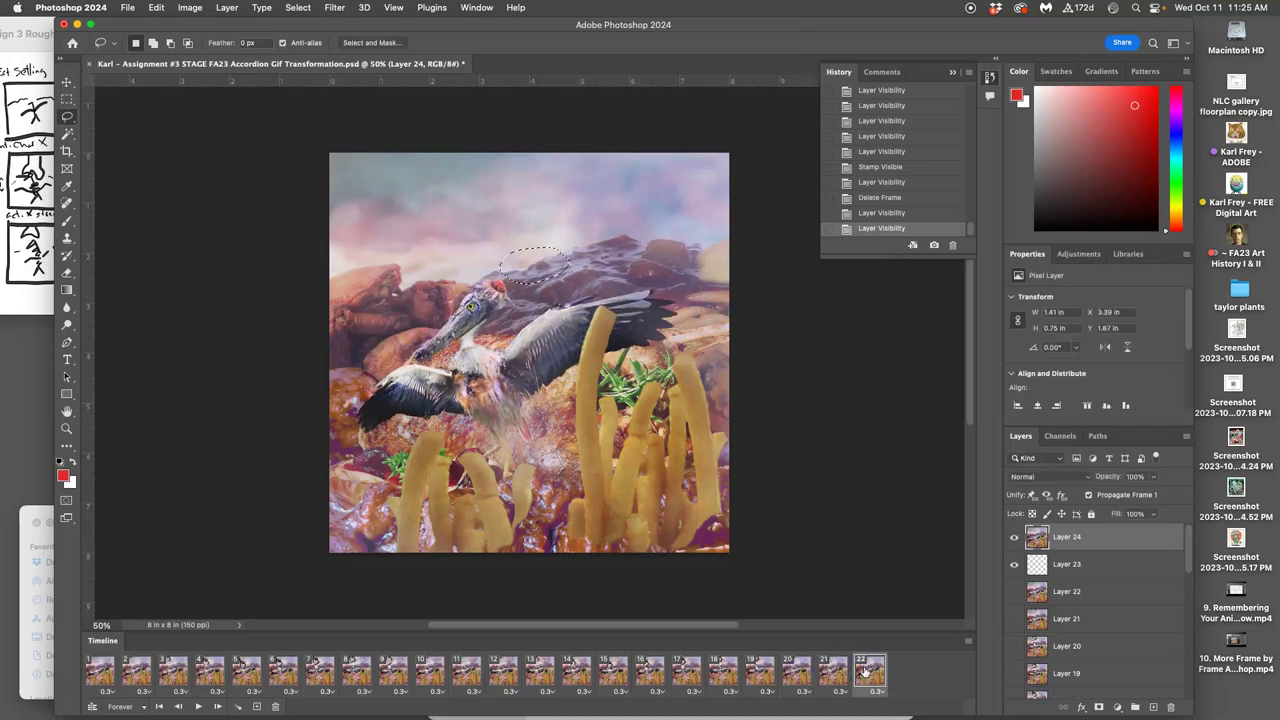
click(836, 672)
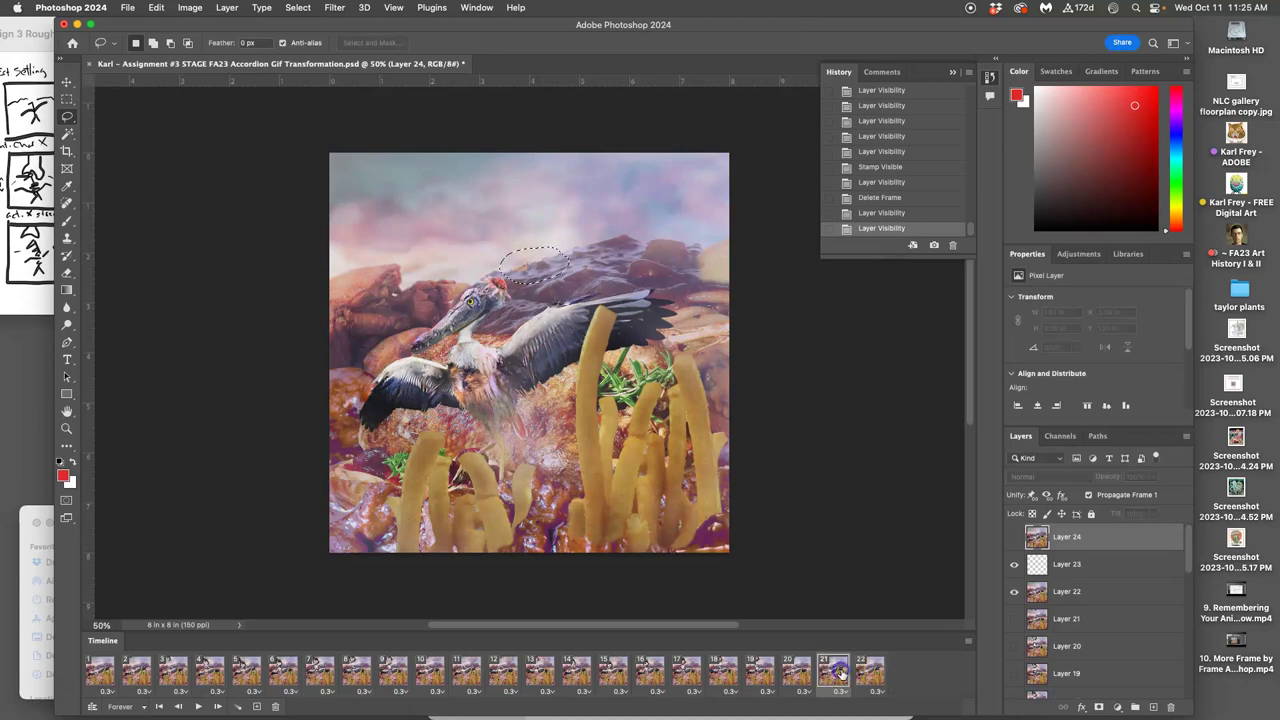
click(801, 674)
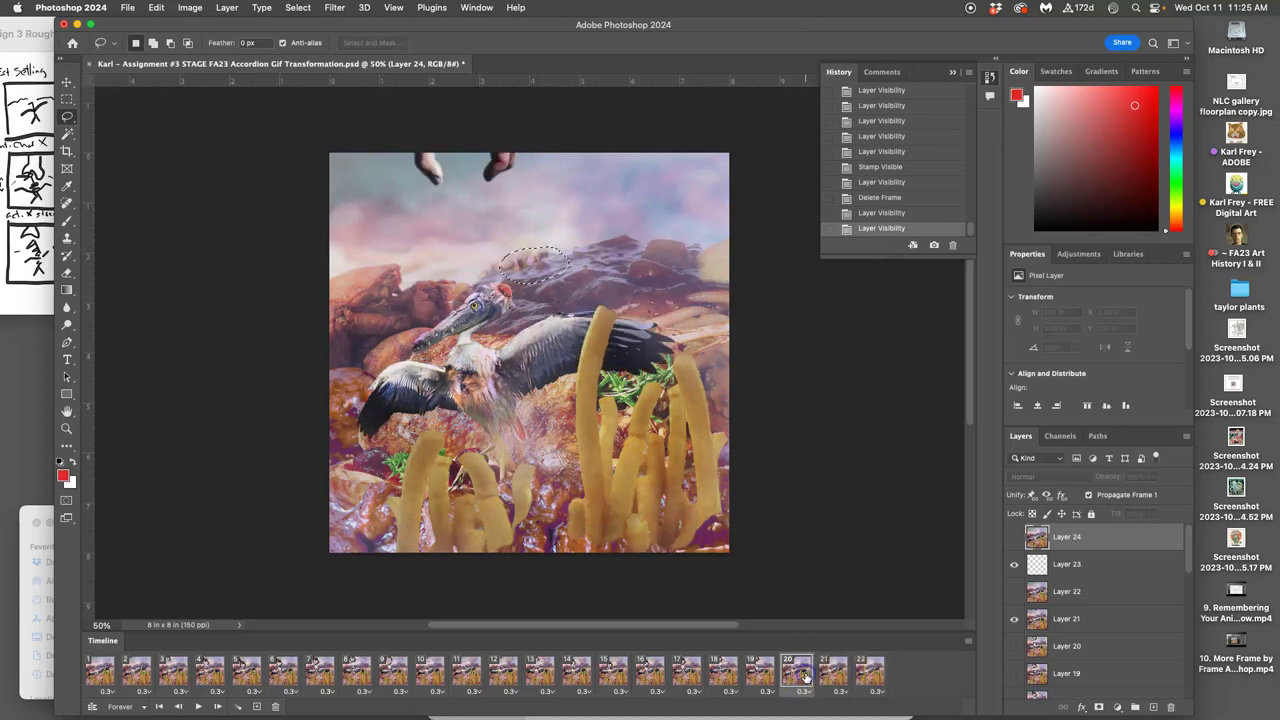
click(828, 674)
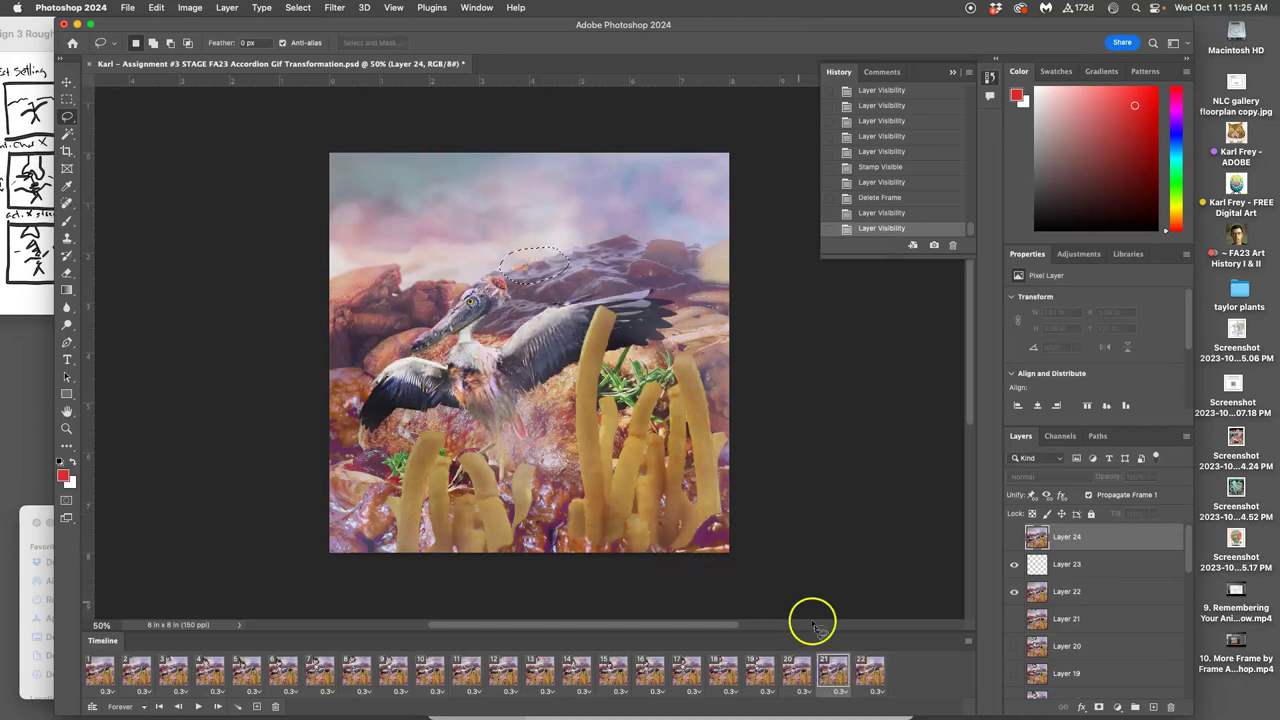
click(868, 668)
click(800, 636)
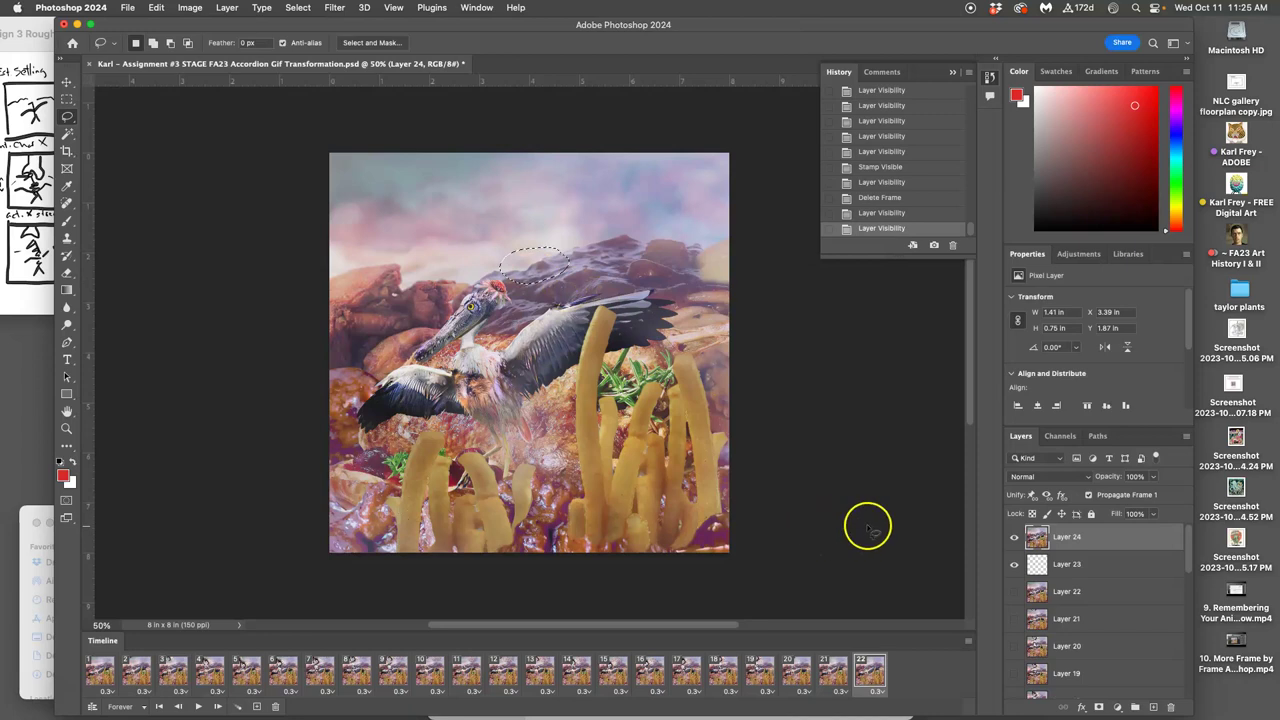
- Copy the selected patch onto a new Layer 25 with Cmd+J and delete Layer 24
click(1015, 538)
click(1015, 538)
click(1068, 538)
key(super+j)
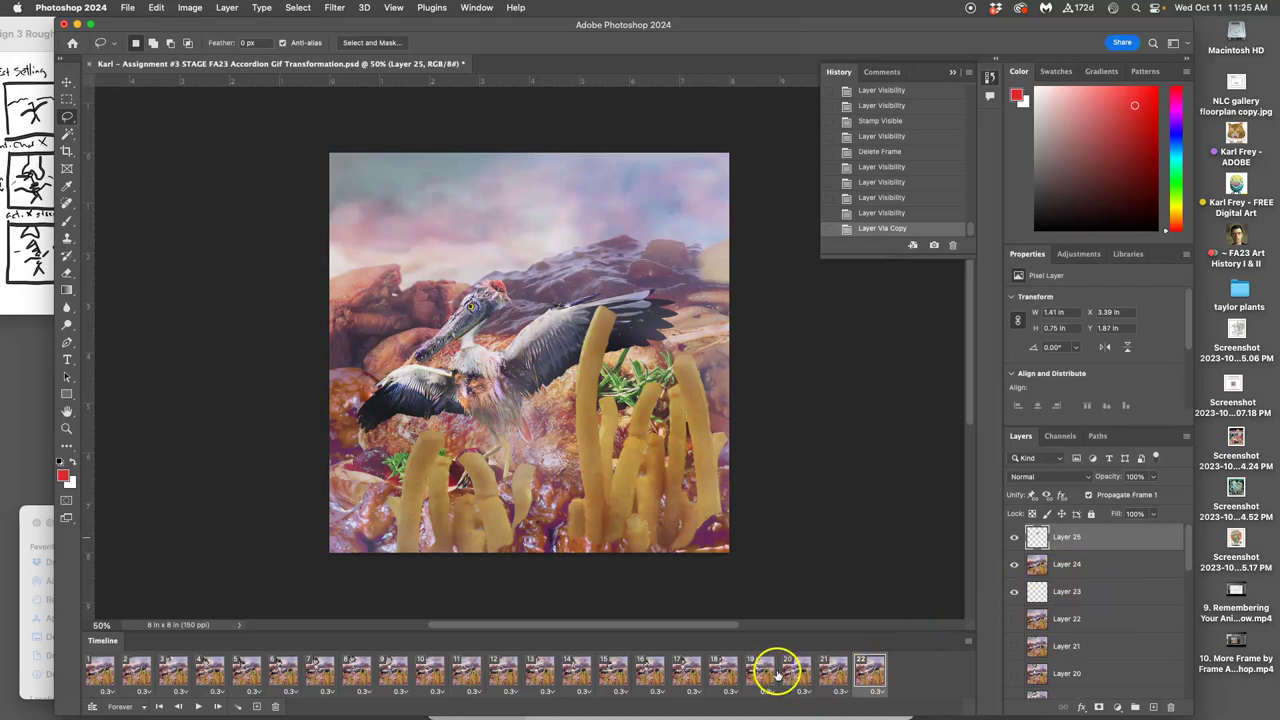
click(1088, 565)
key(Delete)
- Toggle Layers 25, 23 and 22 off and on to check their contents on frame 21
click(1015, 541)
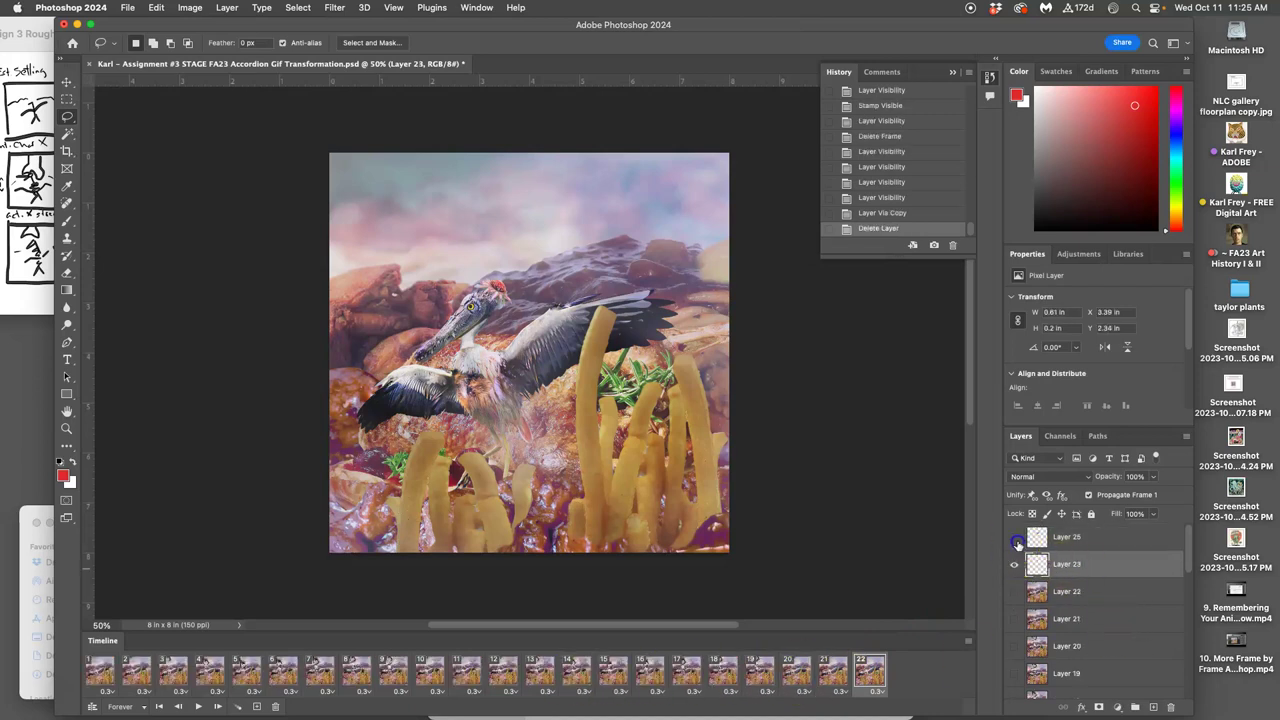
click(1015, 541)
click(1015, 565)
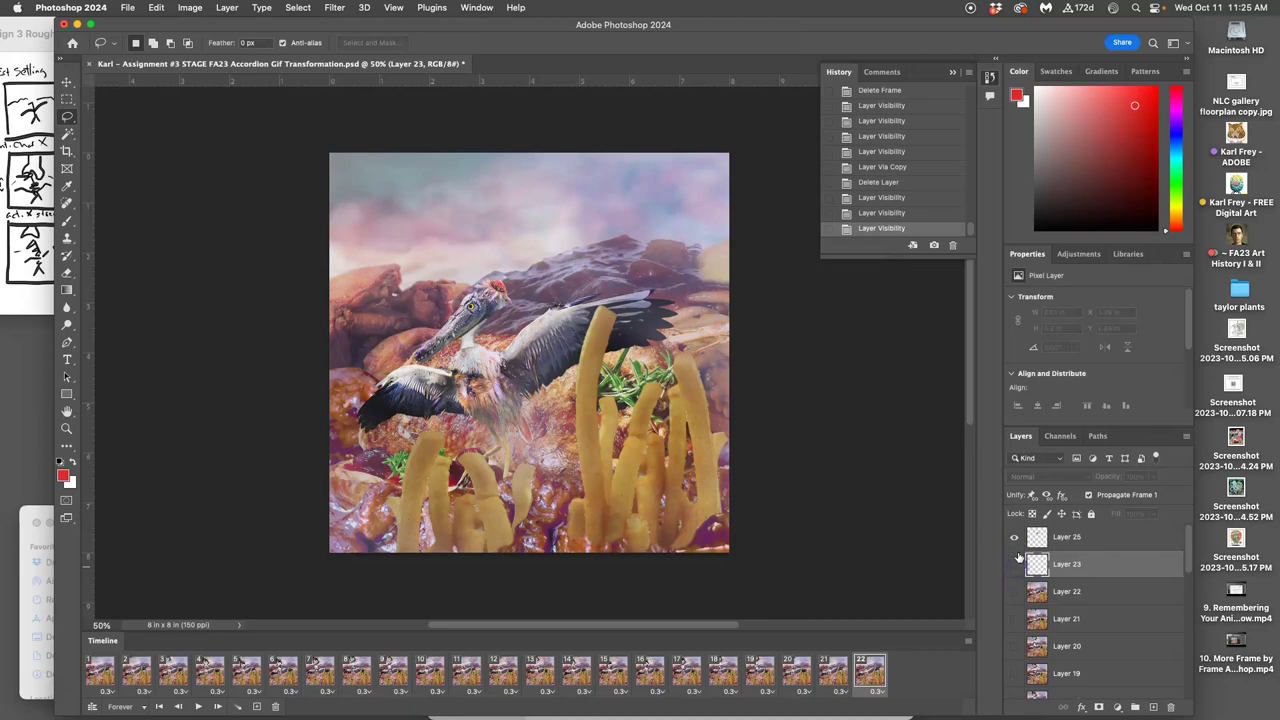
click(1016, 564)
click(834, 670)
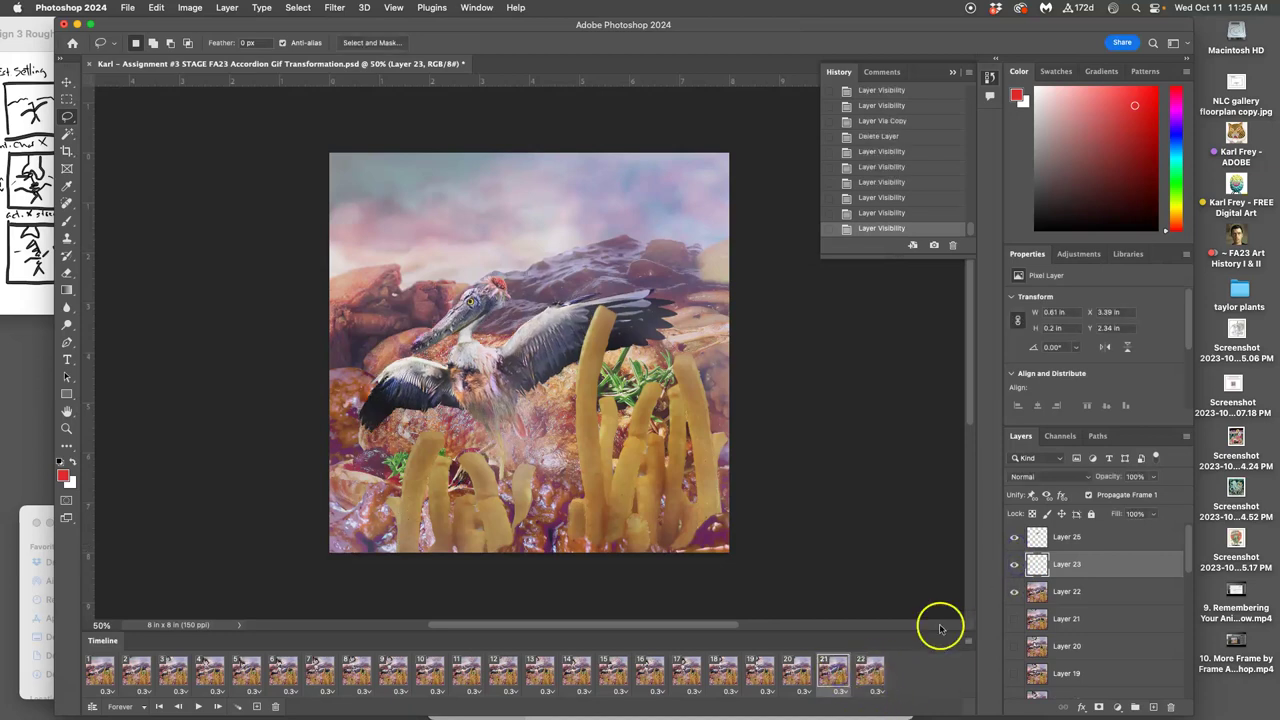
click(1015, 592)
click(1016, 592)
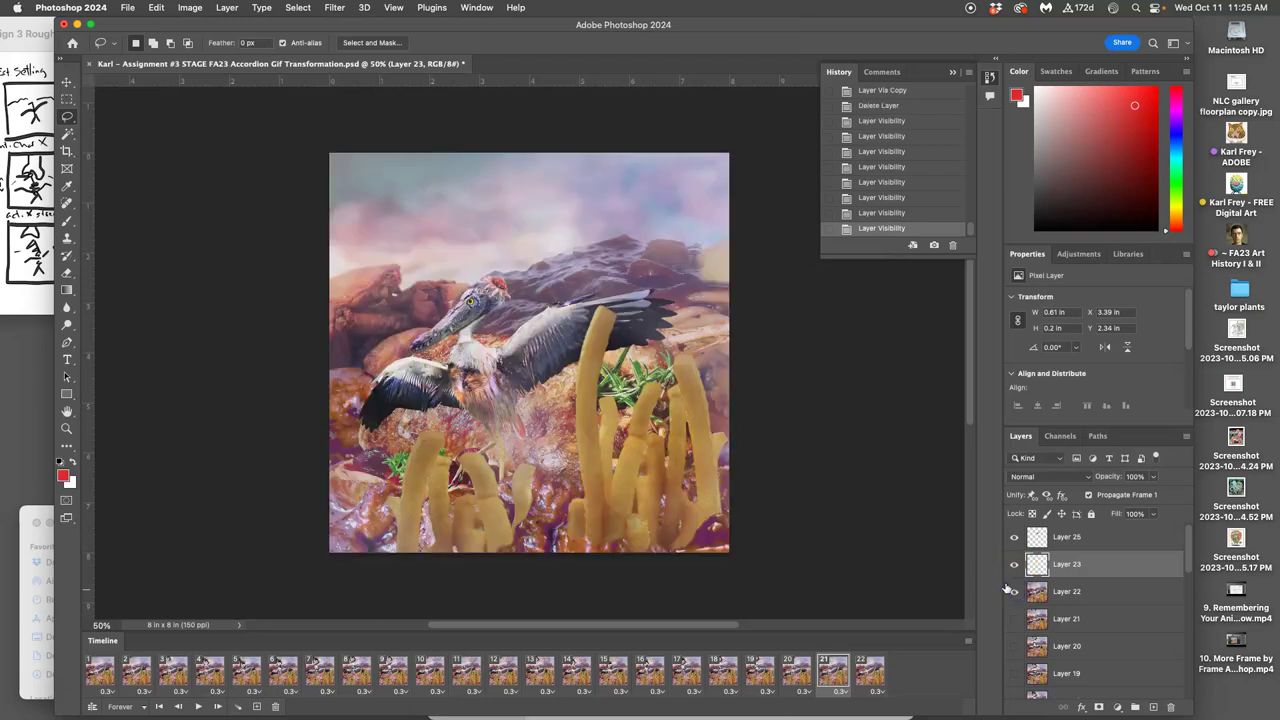
- Compare frame 21 against frame 22, then look back at frames 20 and 19
click(868, 670)
click(836, 670)
click(867, 672)
click(838, 670)
click(866, 670)
click(845, 671)
click(866, 671)
click(845, 671)
click(860, 672)
click(824, 668)
click(795, 673)
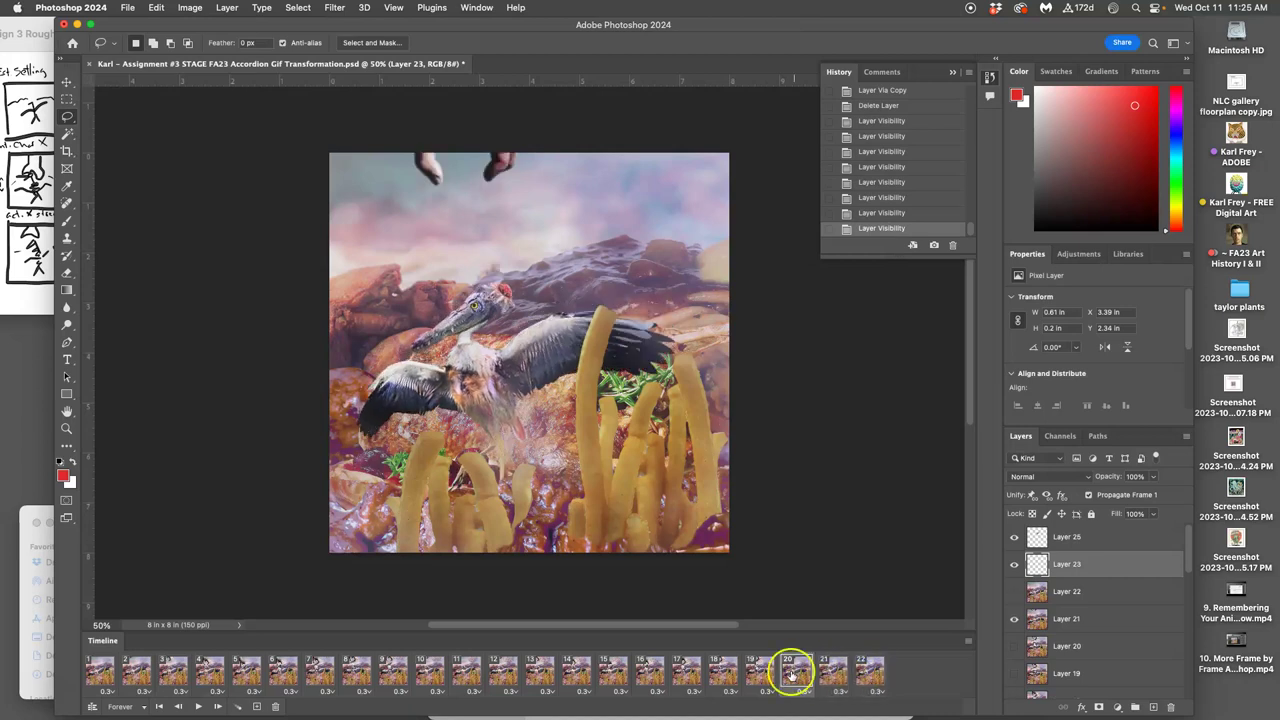
click(765, 673)
click(795, 673)
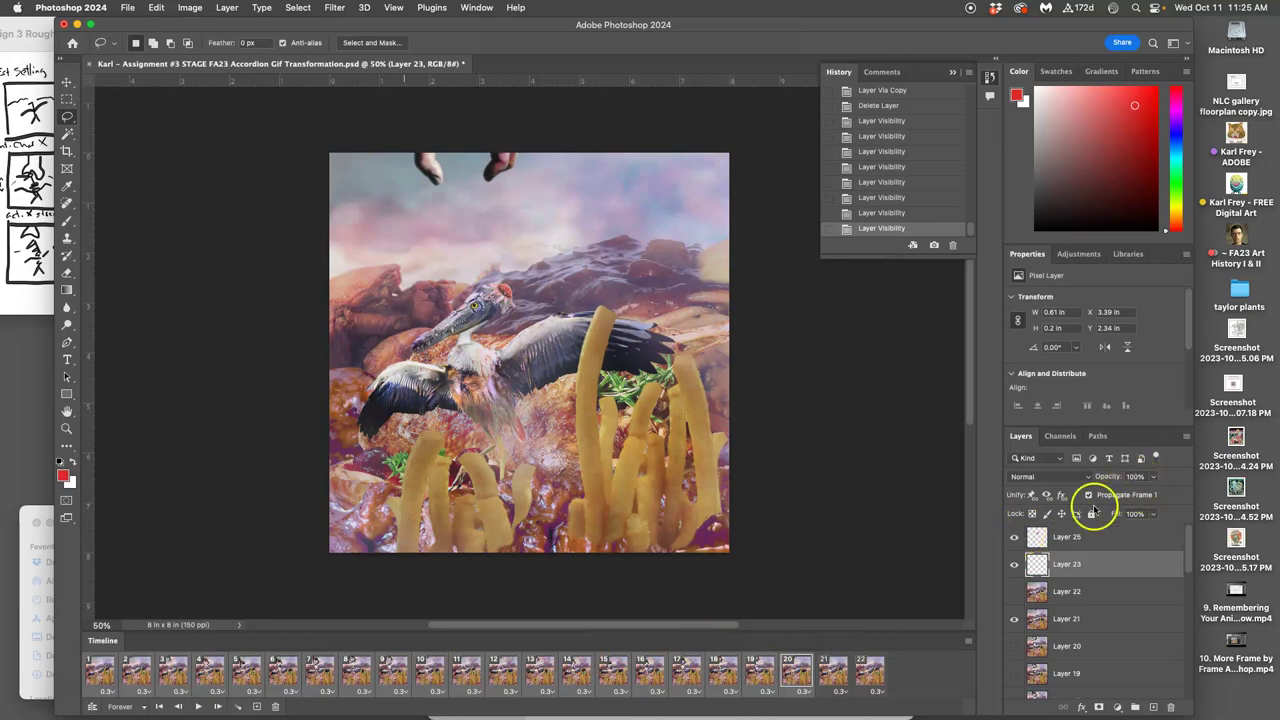
- Toggle Layers 25 and 23, leaving Layer 25 hidden
click(1015, 538)
click(1015, 562)
click(1014, 540)
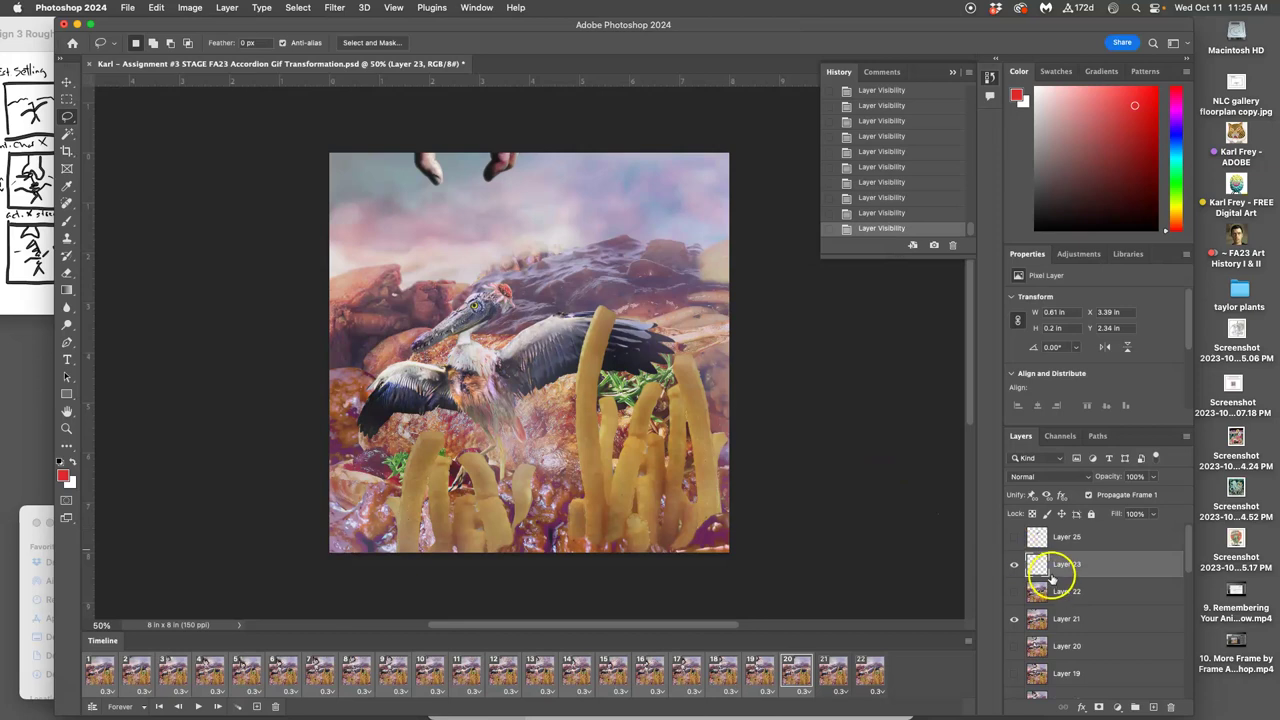
- Step through frames 2 to 18 as the hand reaches down and grips the beak
click(140, 668)
click(179, 674)
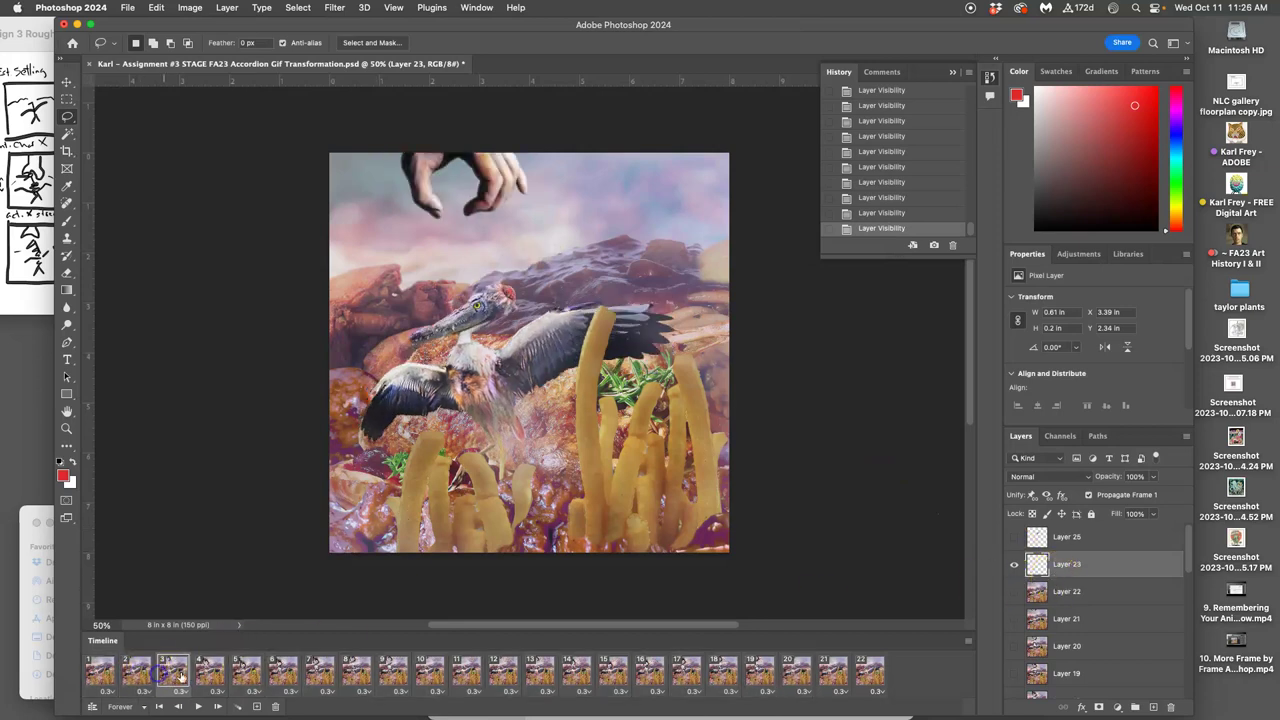
click(210, 672)
click(250, 668)
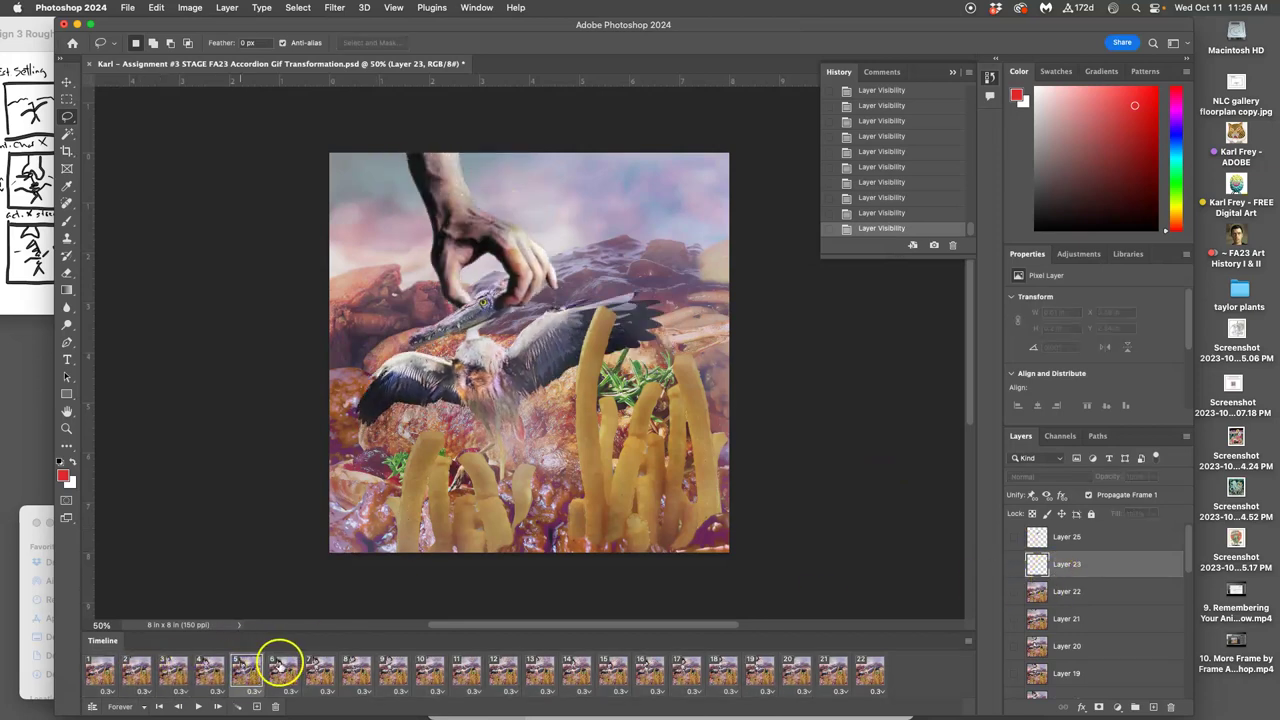
click(281, 668)
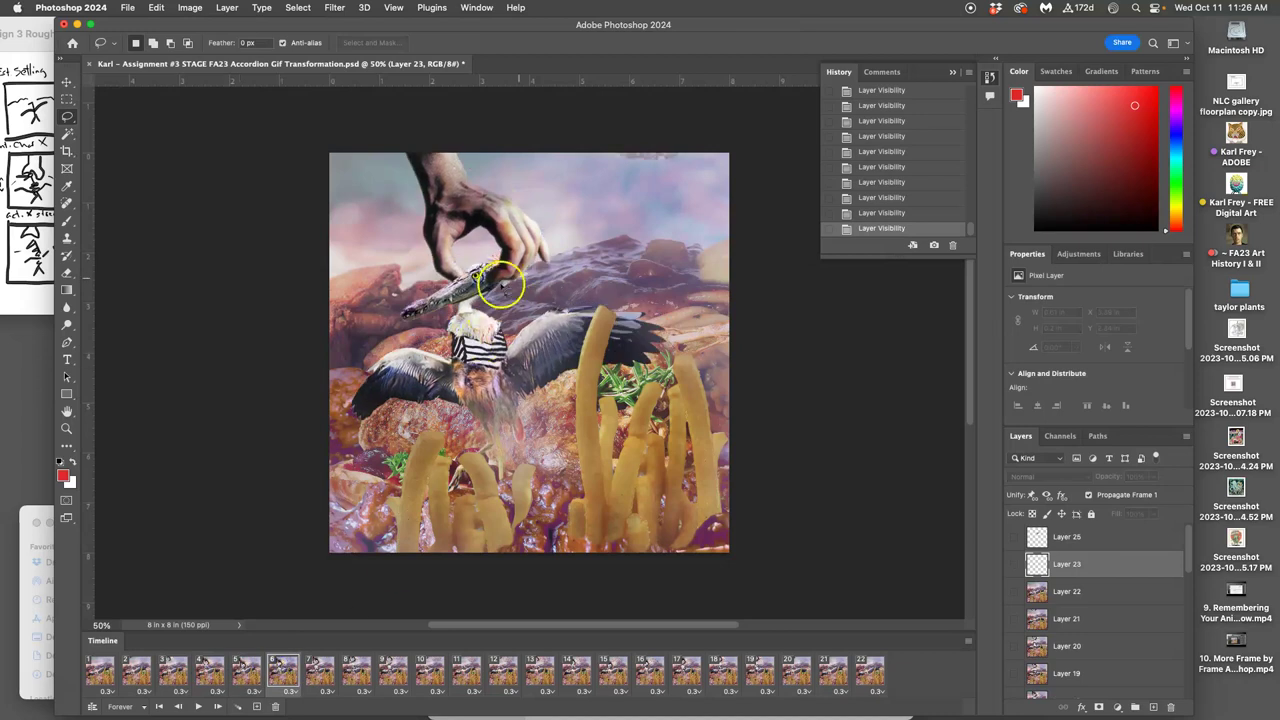
click(321, 670)
click(356, 668)
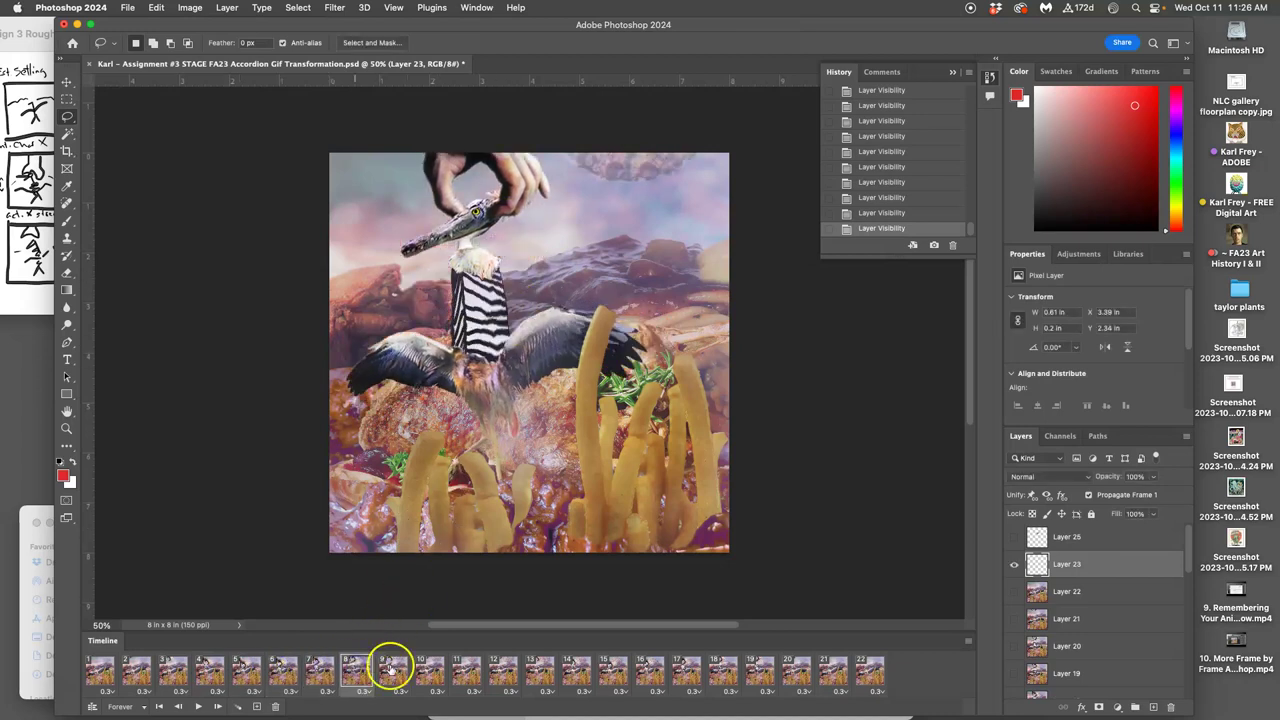
click(393, 668)
click(430, 668)
click(466, 668)
click(503, 670)
click(540, 668)
click(576, 668)
click(610, 668)
click(643, 668)
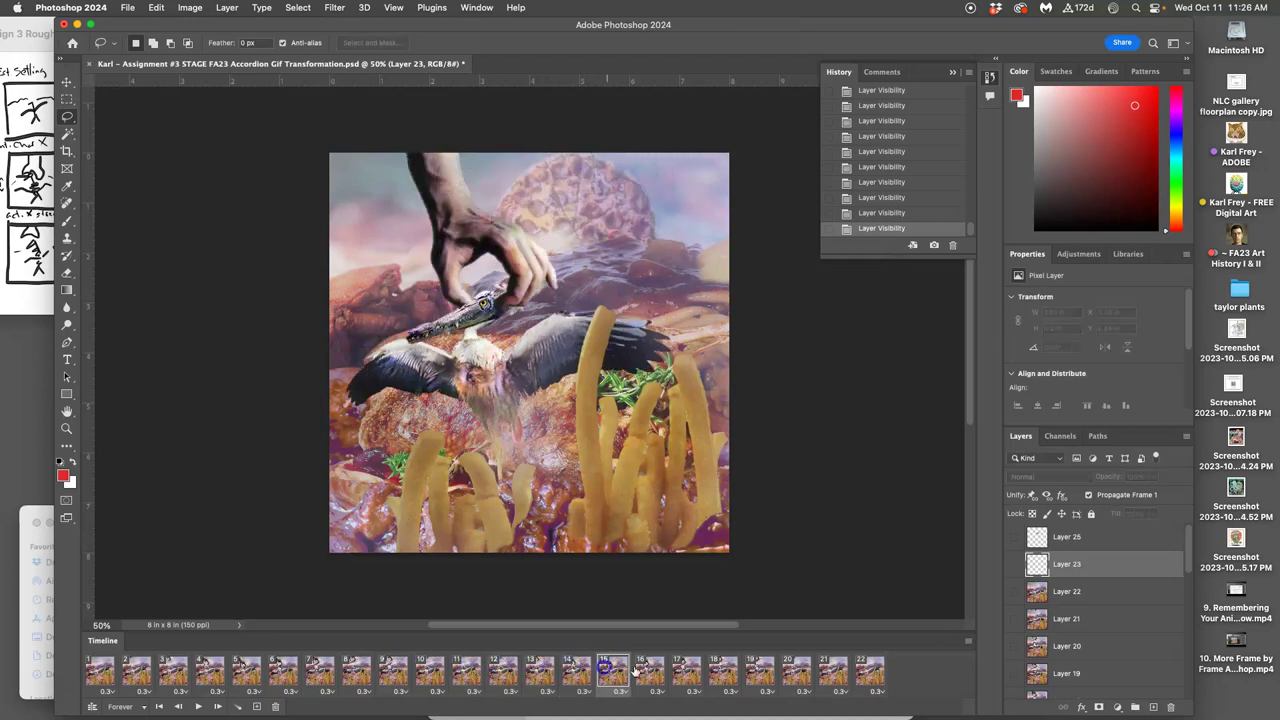
click(686, 668)
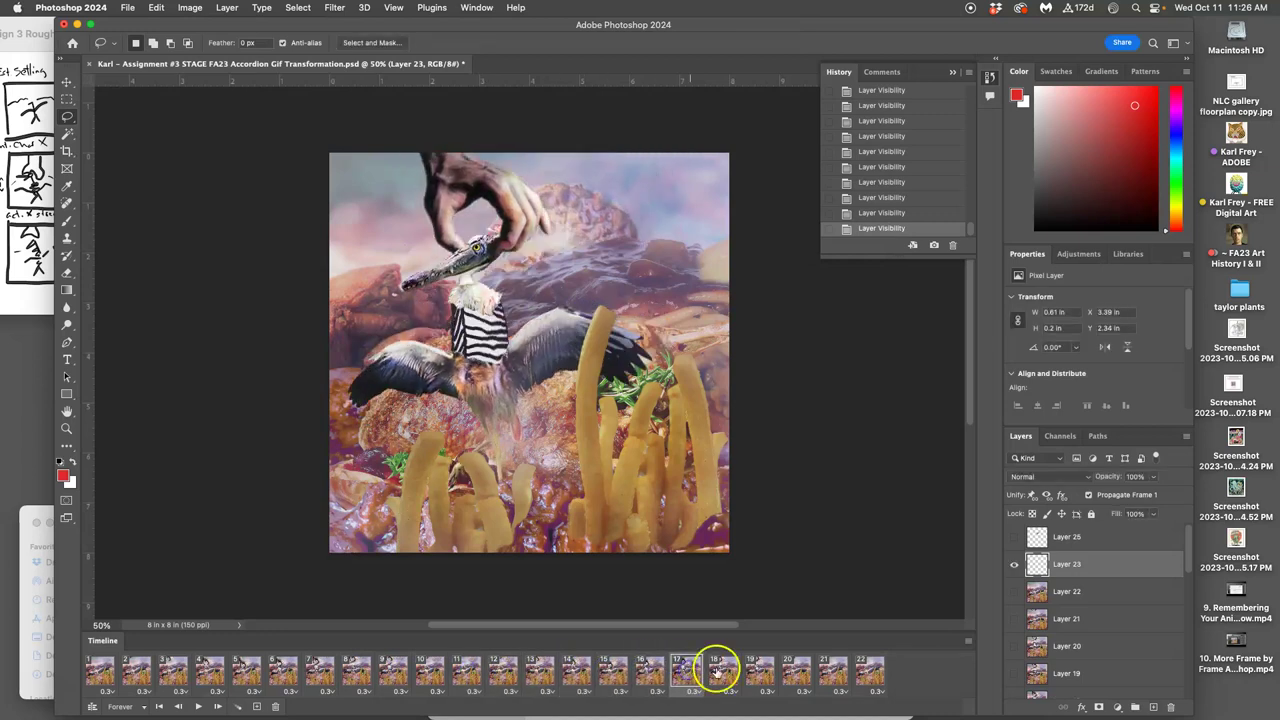
click(718, 670)
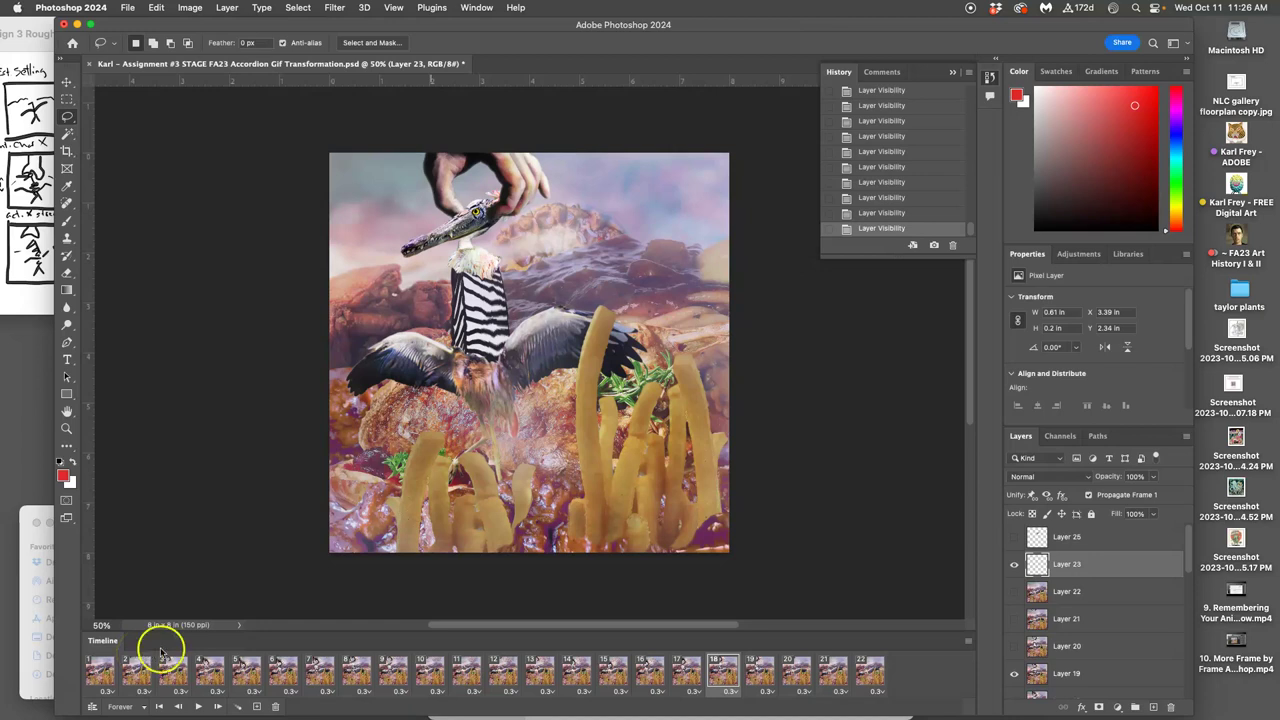
- Step through frames 19–22, compare frames 21 and 22, jump to frame 1, then select frame 21
click(760, 670)
click(797, 670)
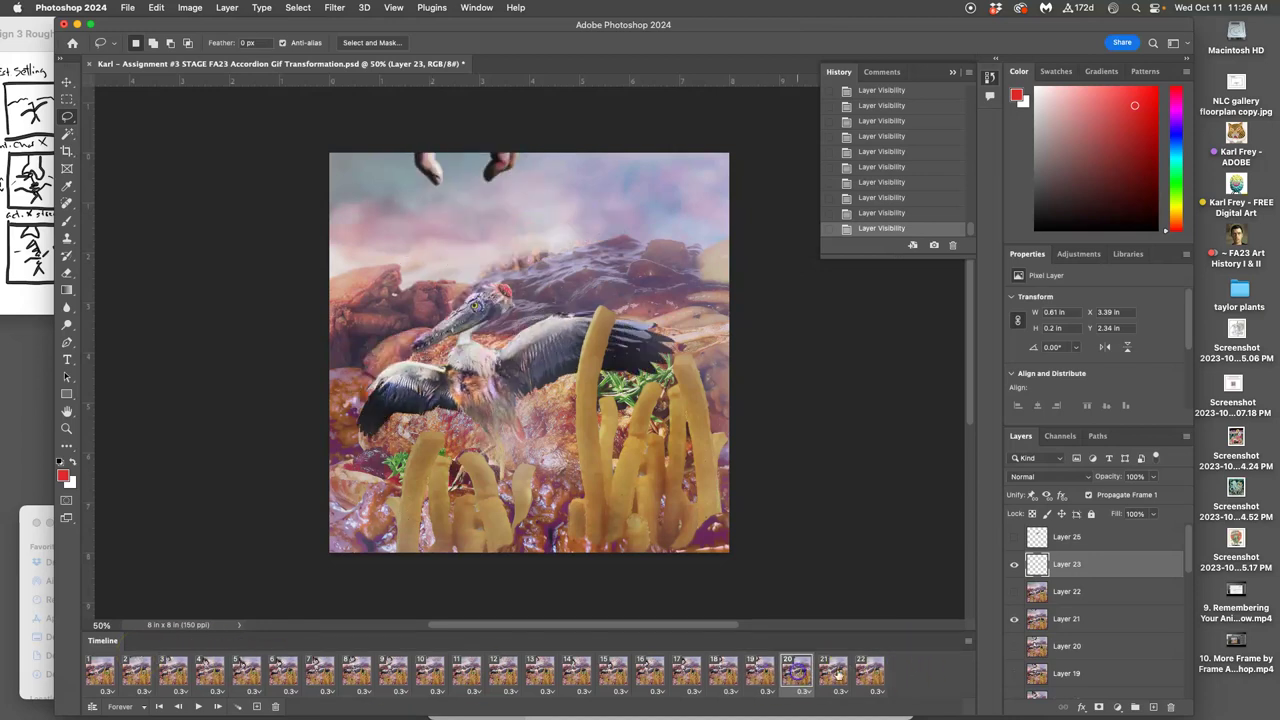
click(836, 670)
click(869, 670)
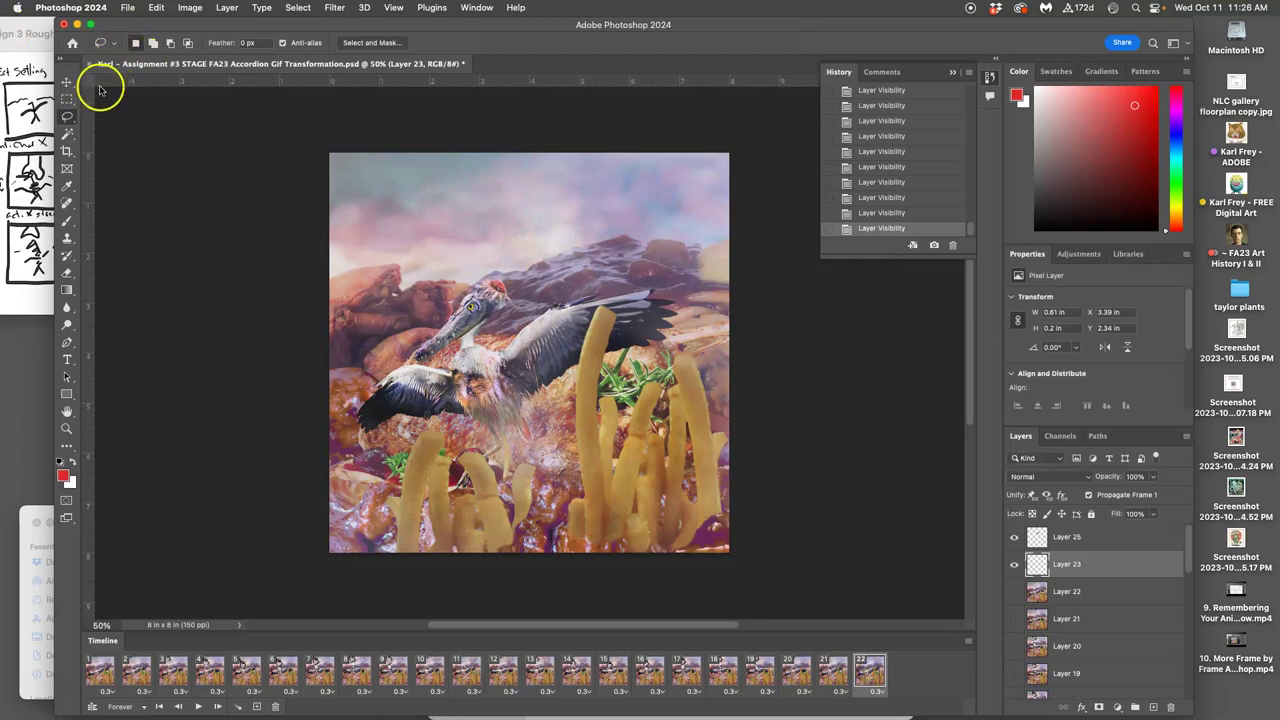
click(830, 668)
click(869, 678)
click(804, 680)
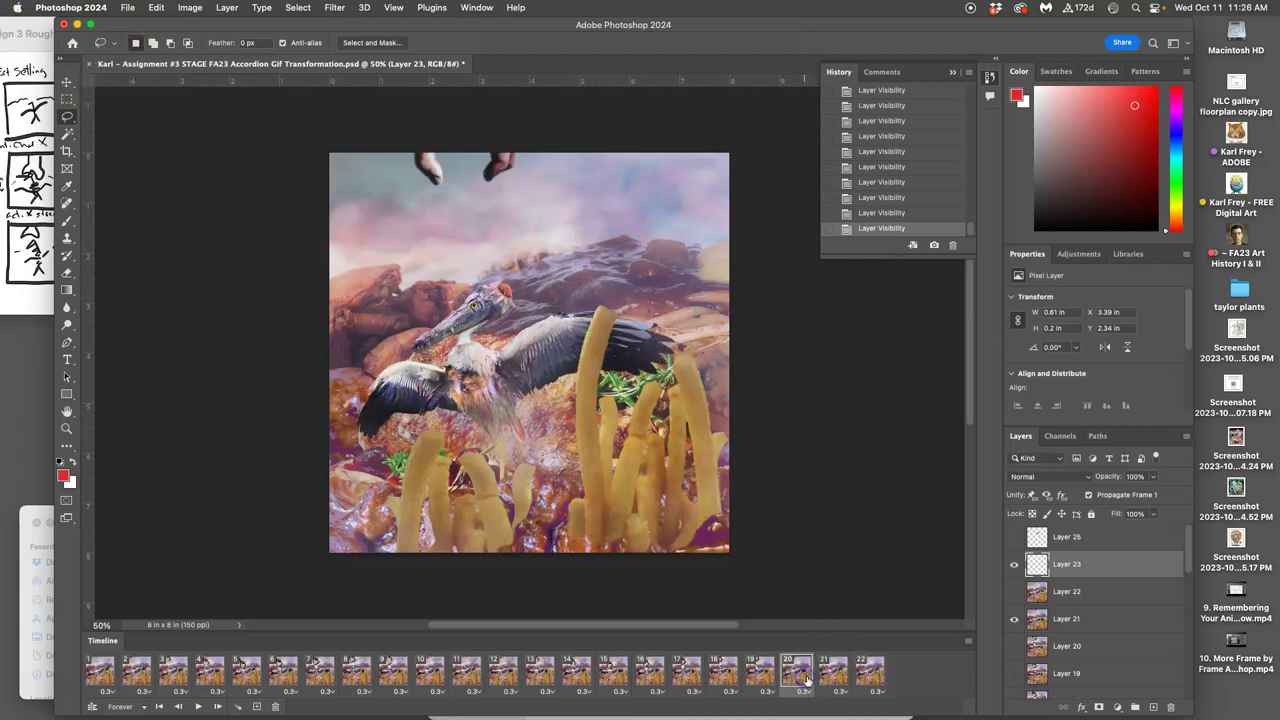
click(855, 678)
click(95, 672)
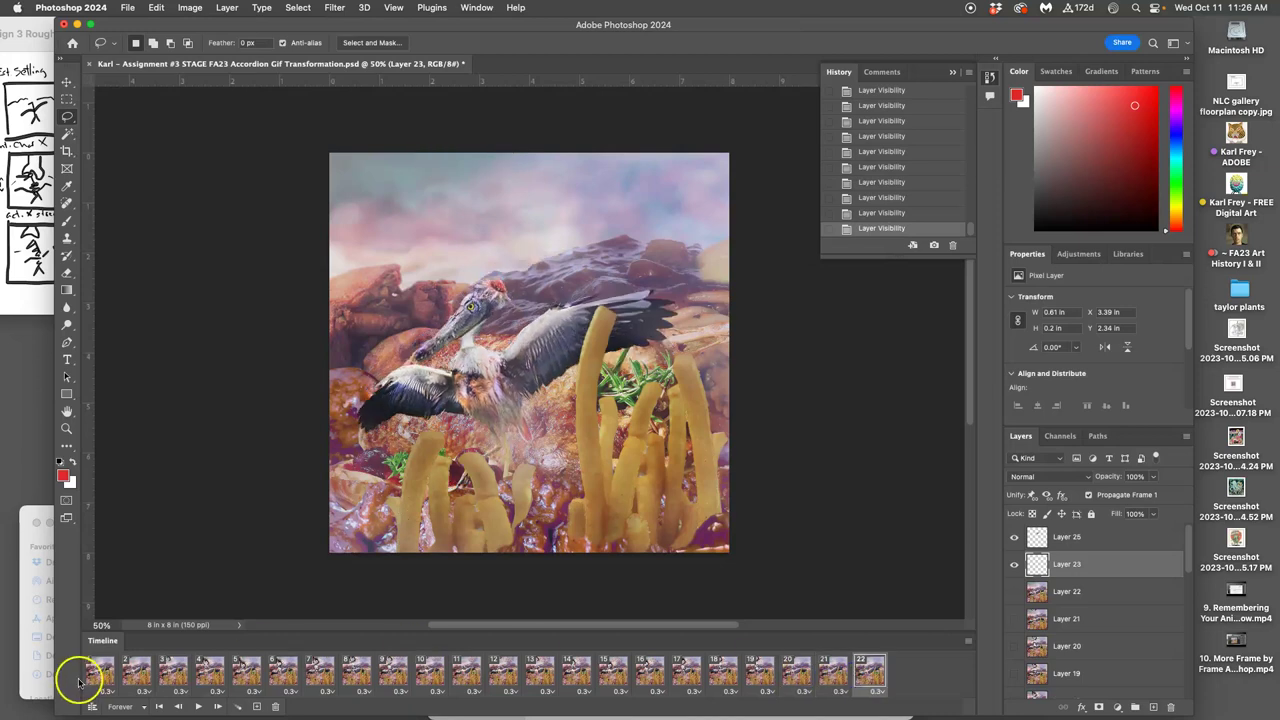
click(860, 668)
click(835, 675)
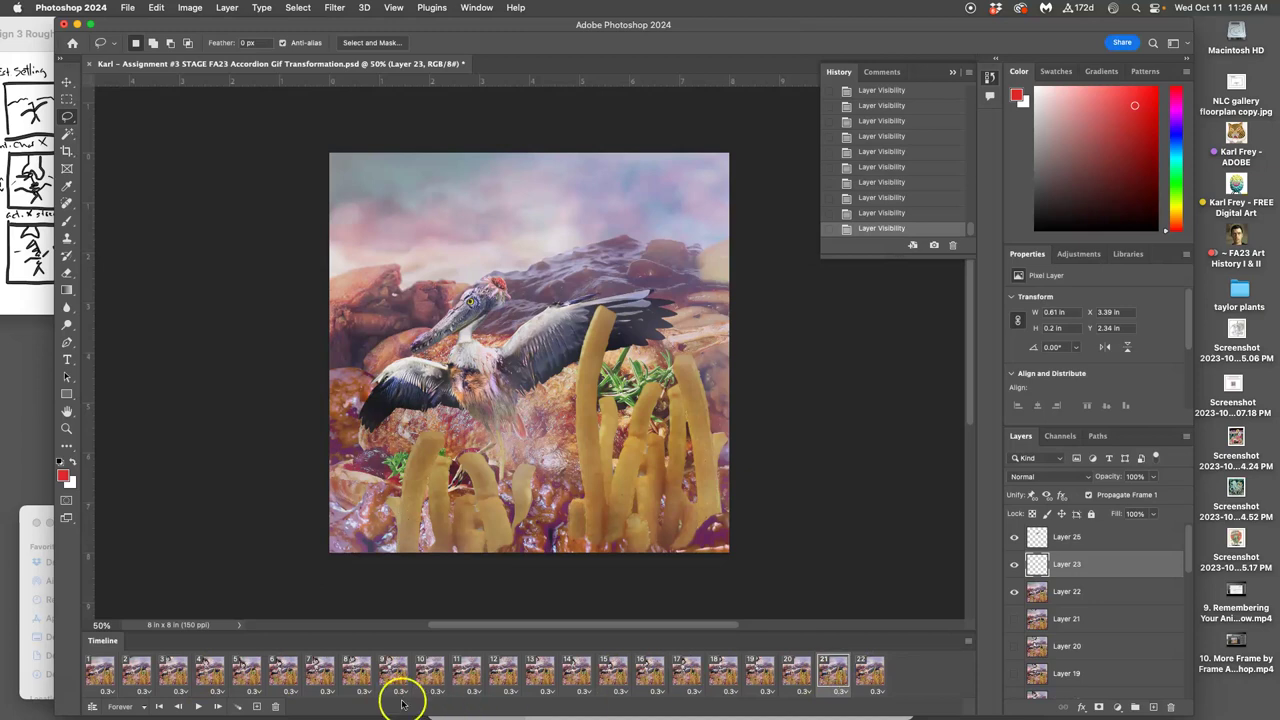
- Duplicate frame 21, drag the copy to the end as frame 23, and play the animation
click(257, 707)
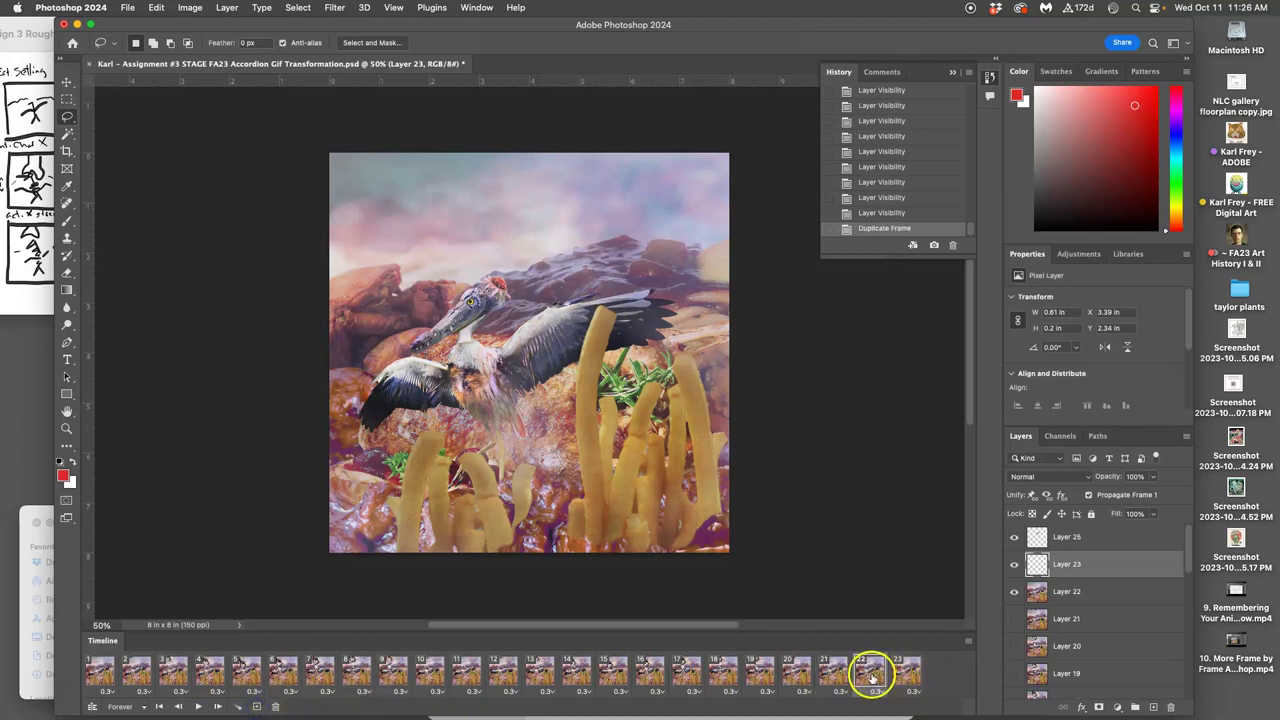
drag(869, 673, 920, 673)
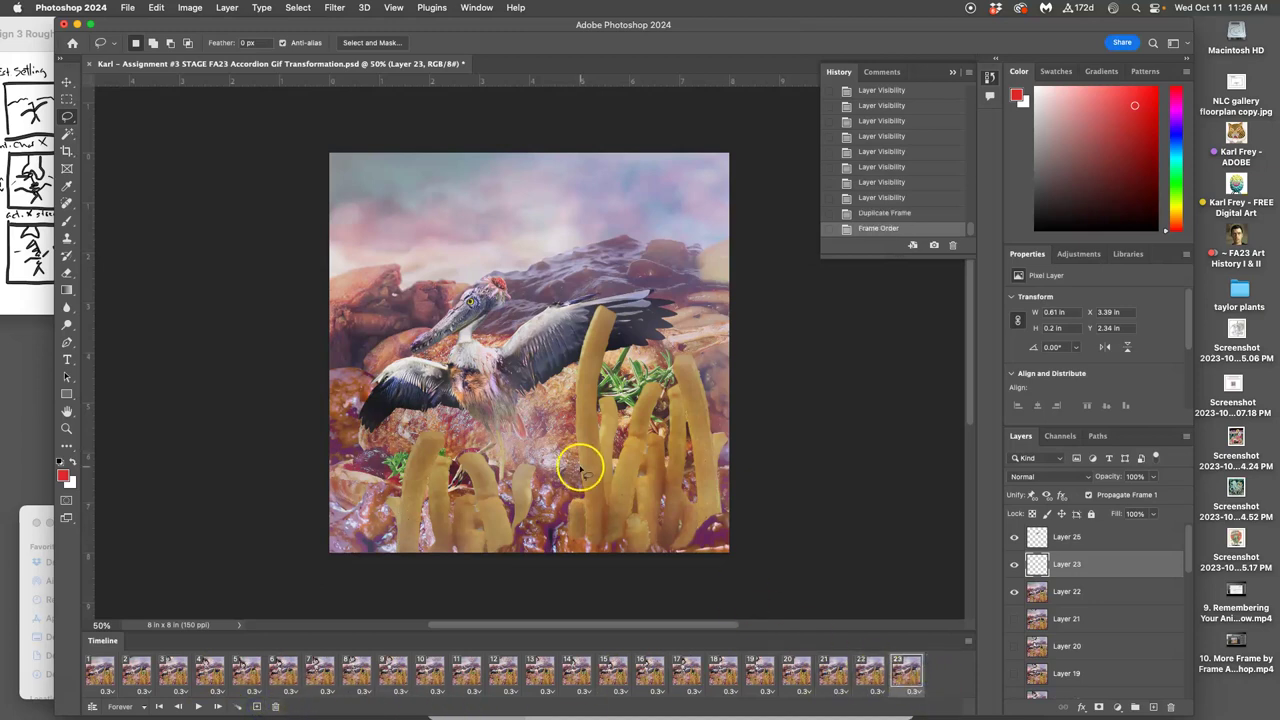
click(198, 706)
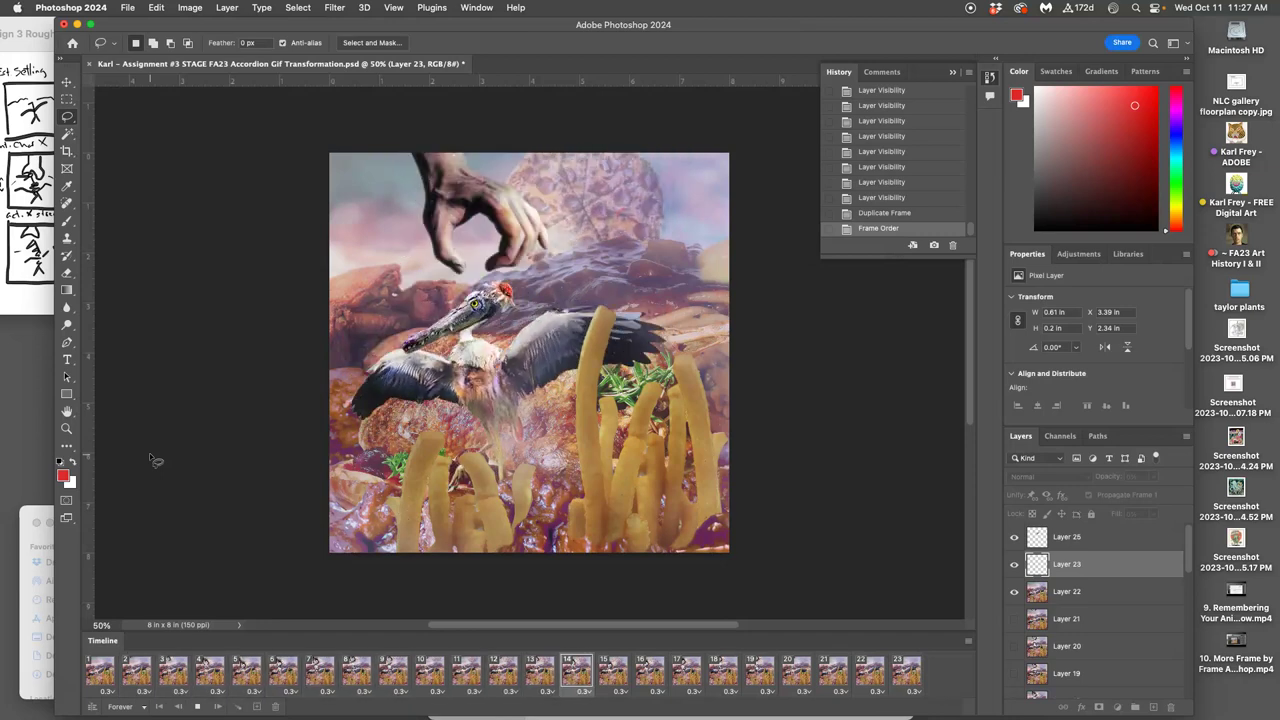
click(899, 673)
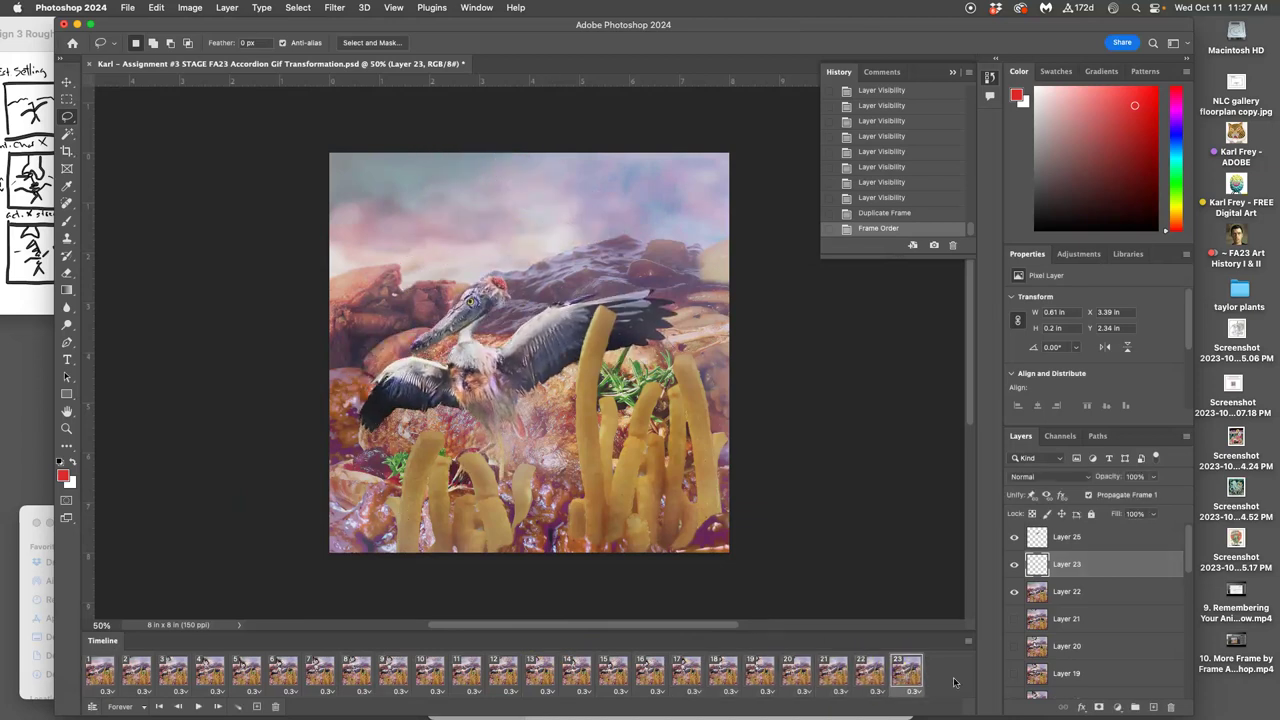
scroll(1080, 625, down, 1)
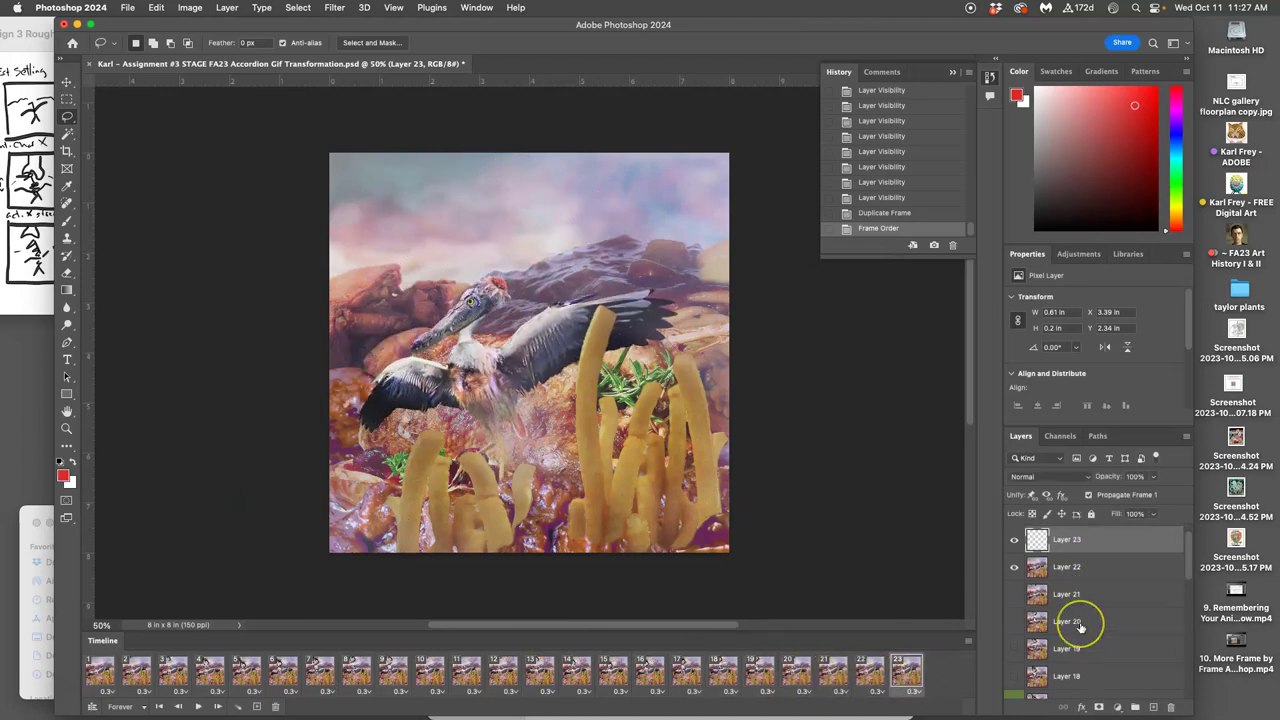
scroll(1080, 627, down, 1)
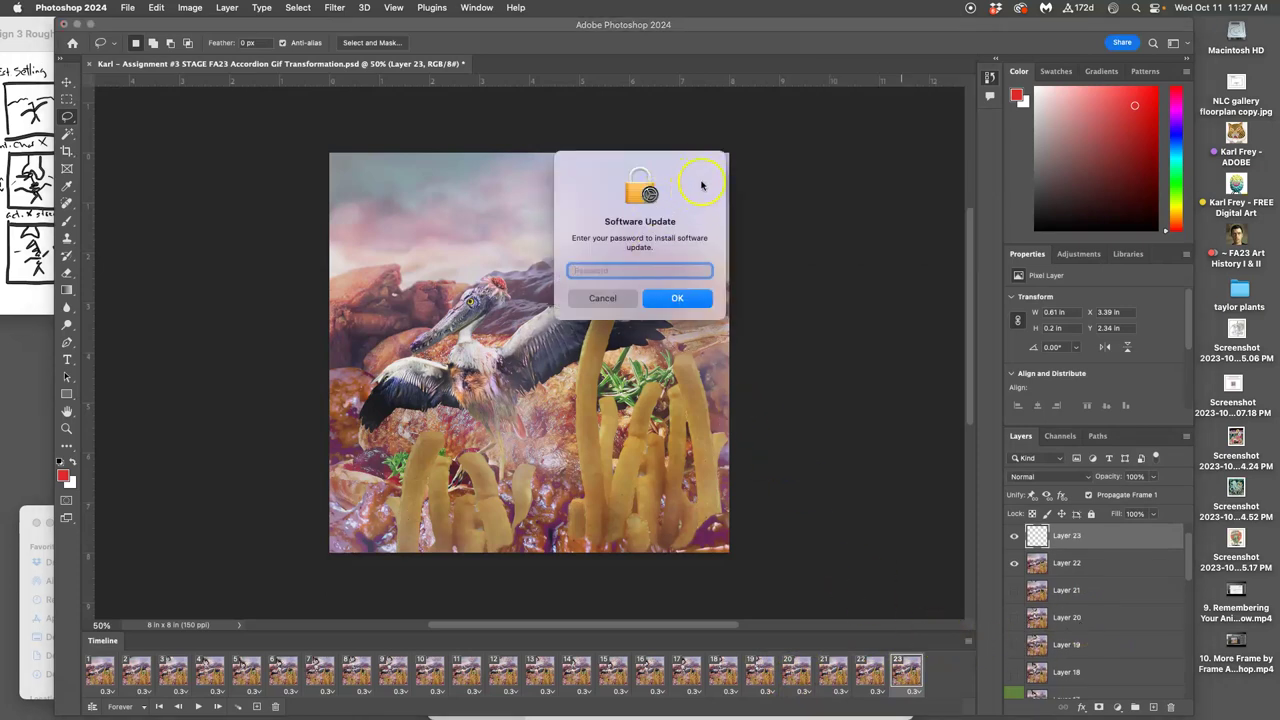
click(603, 298)
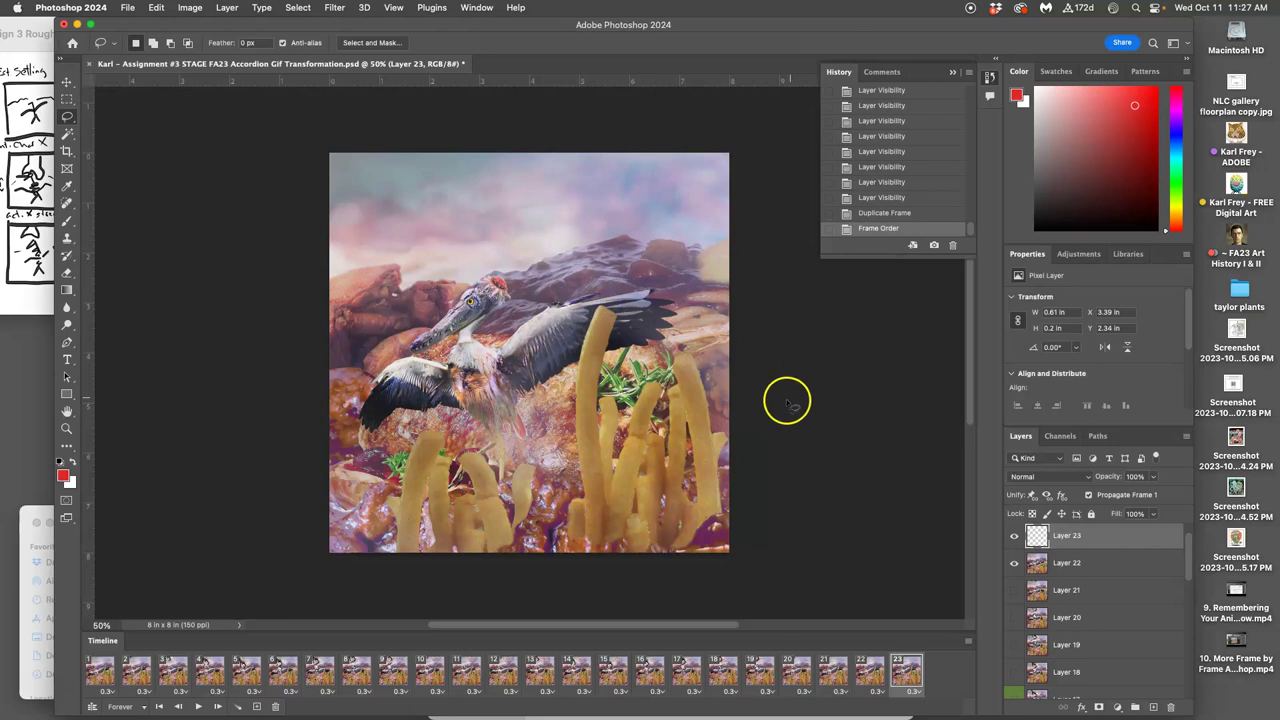
click(870, 672)
click(836, 674)
click(795, 673)
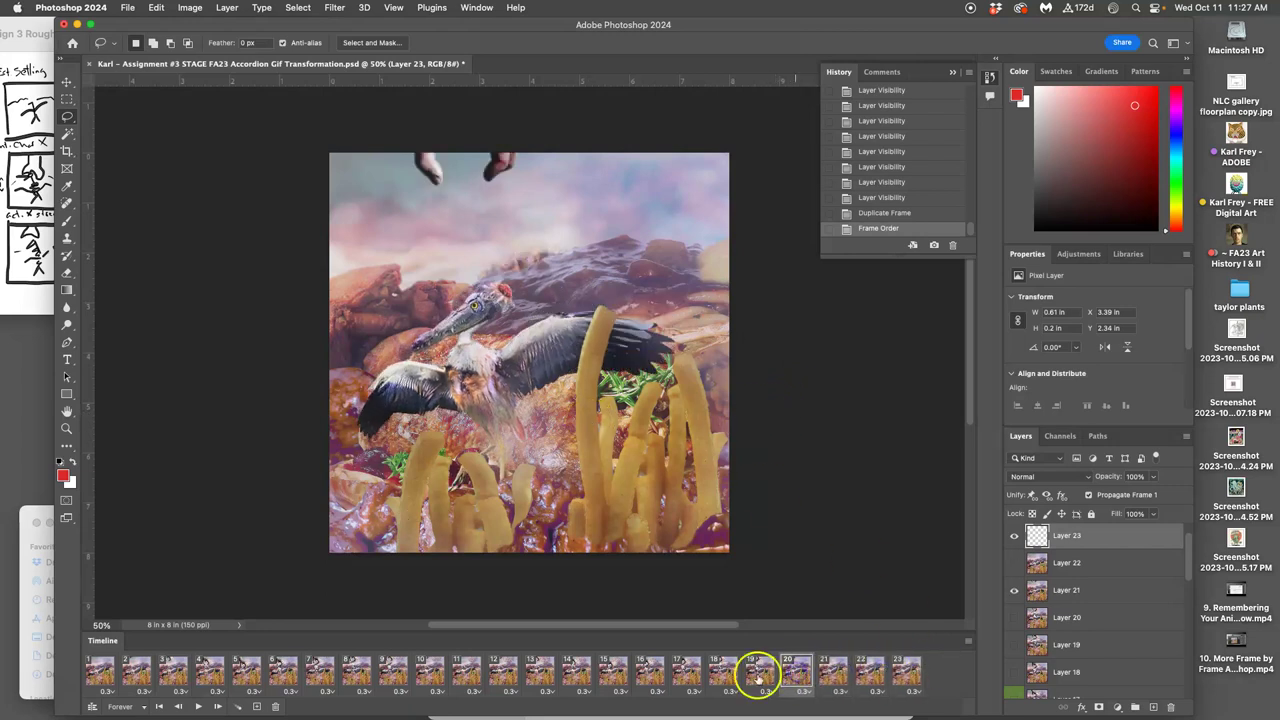
click(758, 673)
- Duplicate the last frame and show Layer 22 at 71% opacity over a visible Layer 19
click(905, 672)
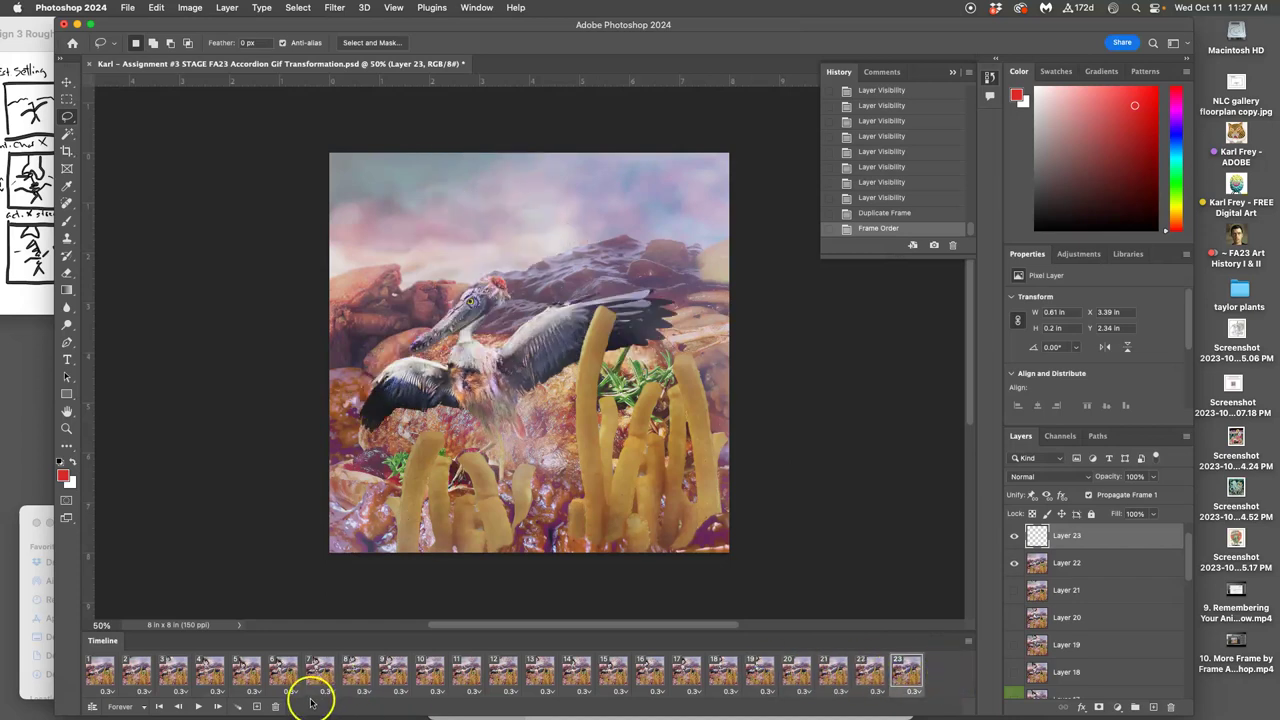
click(257, 706)
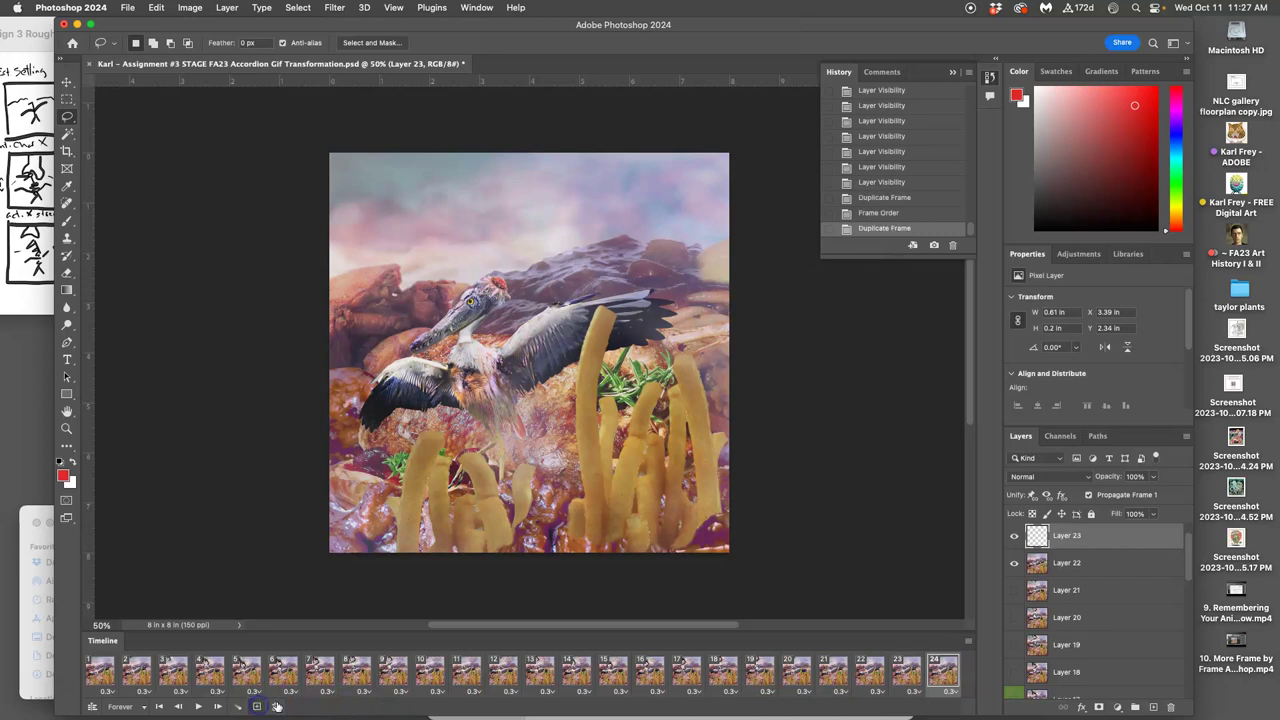
click(1069, 563)
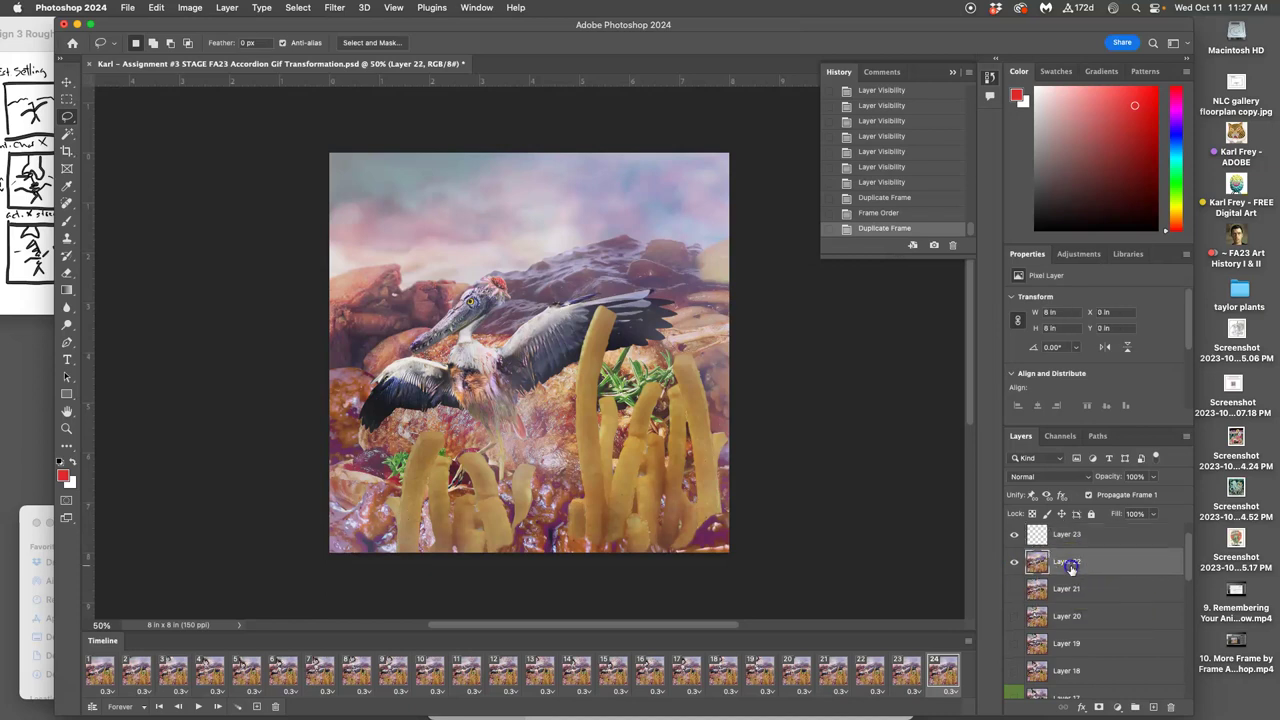
click(1152, 477)
drag(1131, 493, 1135, 494)
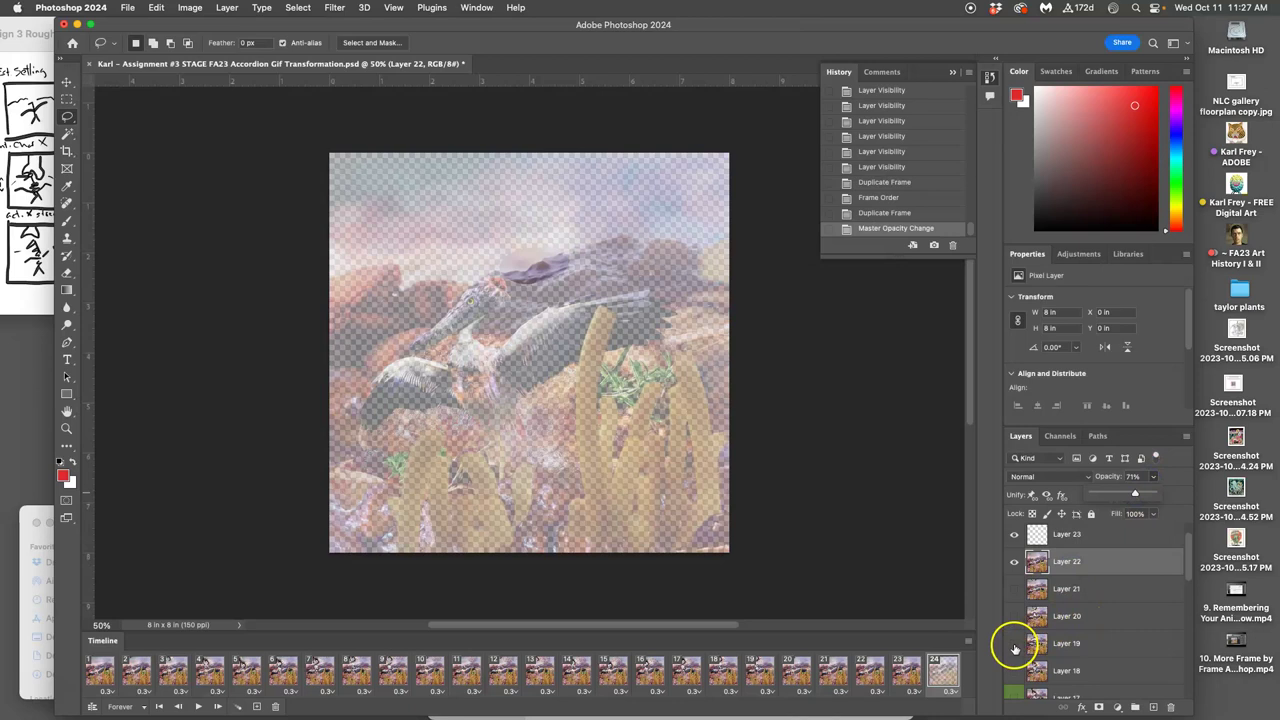
click(1014, 645)
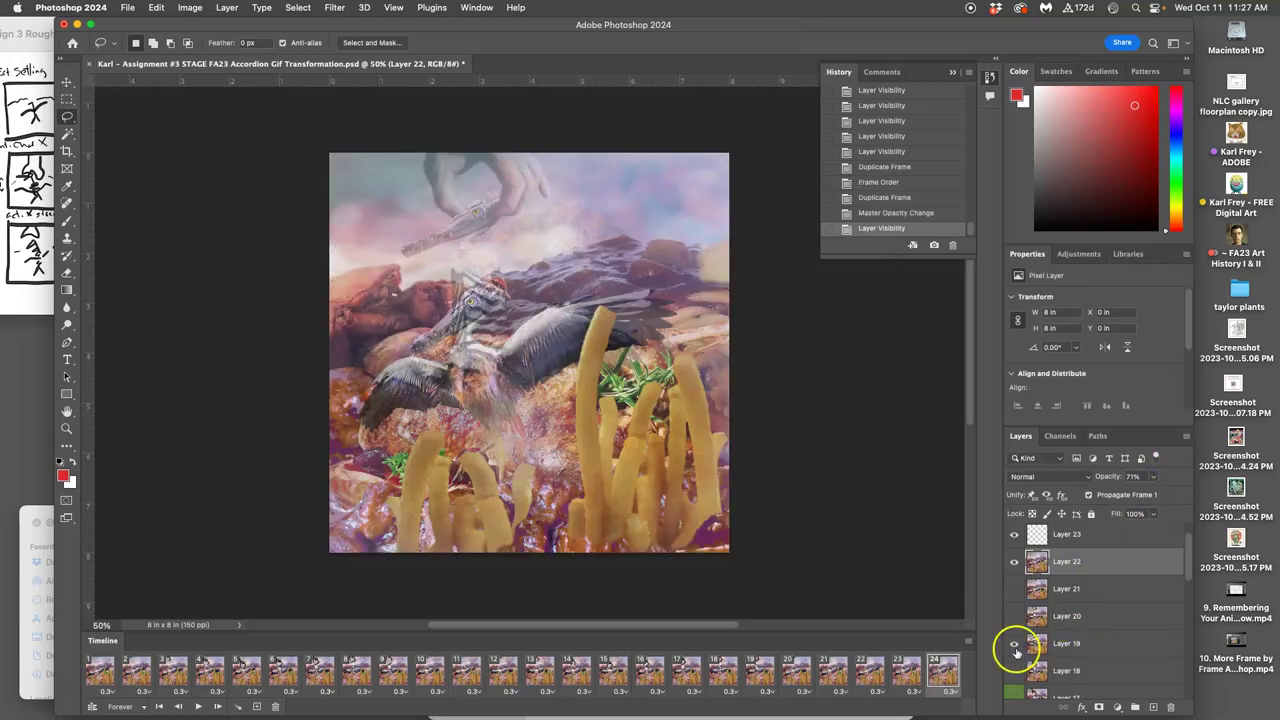
- Move the blended frame left into position 20, between the two bird frames
click(936, 672)
click(457, 238)
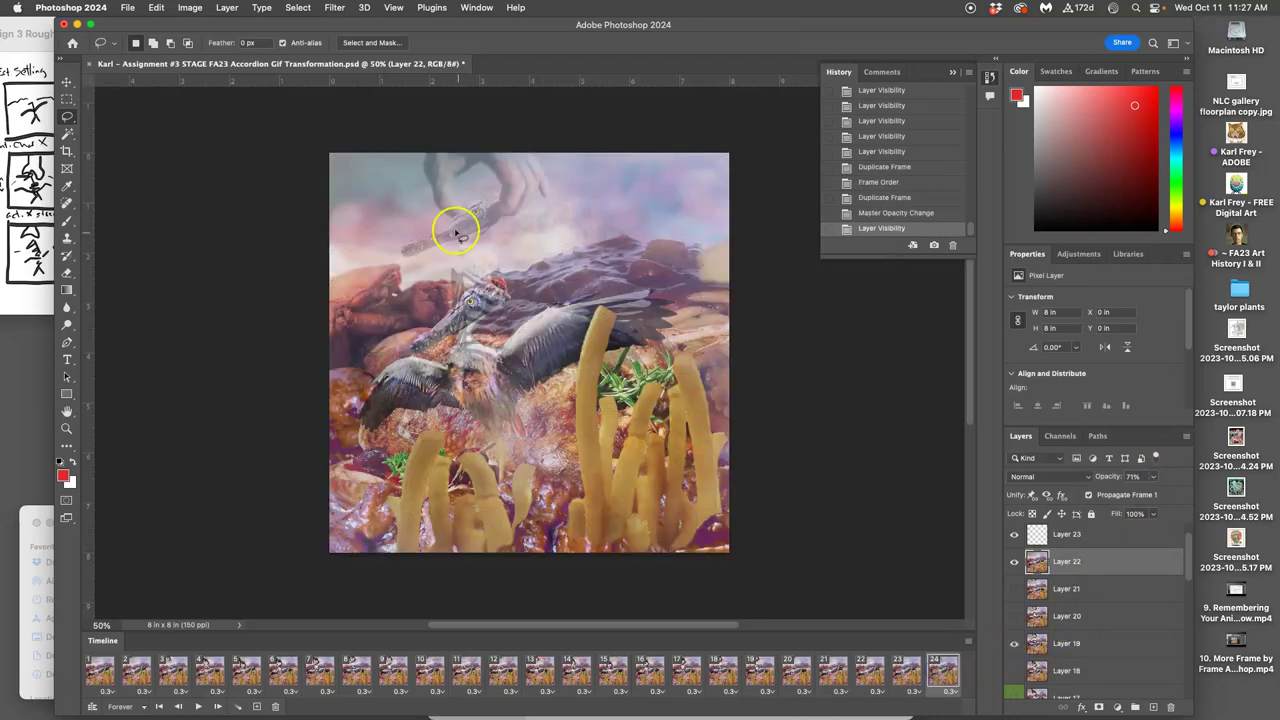
drag(471, 316, 482, 265)
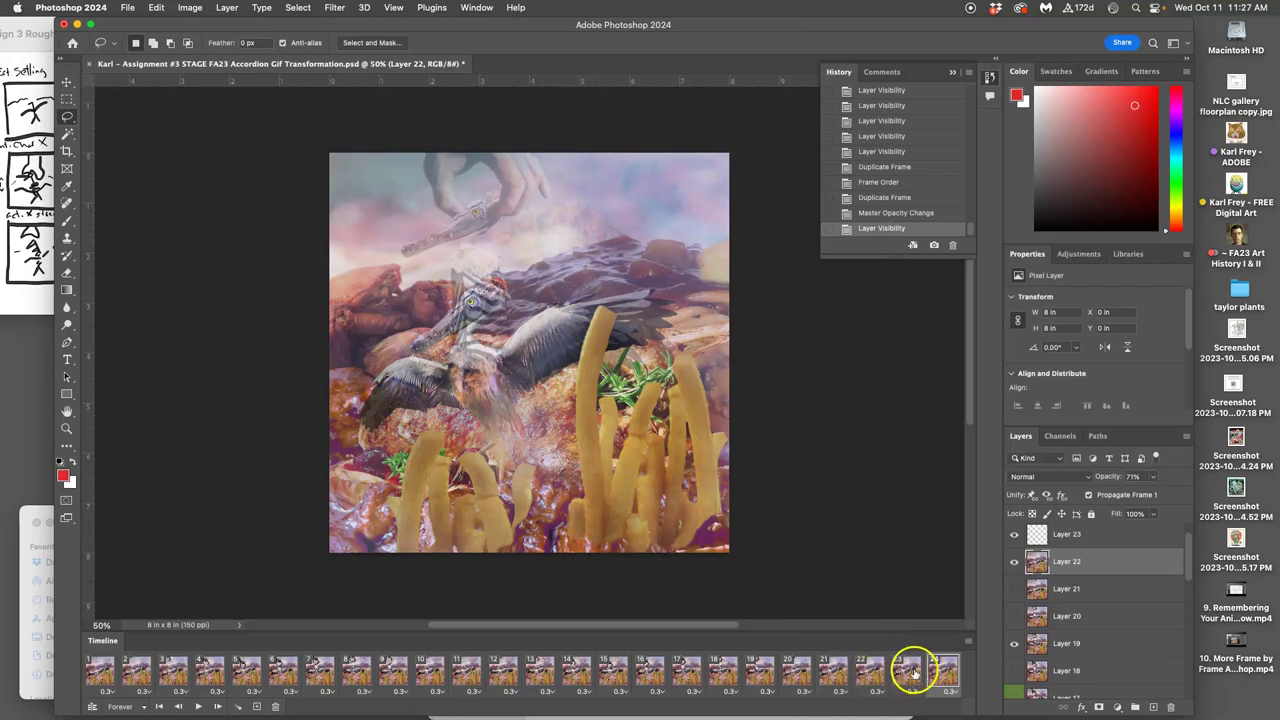
mouse_move(943, 671)
mouse_down()
mouse_move(772, 670)
mouse_move(818, 669)
mouse_move(783, 670)
mouse_up()
- Preview frames 19–21 and play the animation to check the blended transition
click(757, 678)
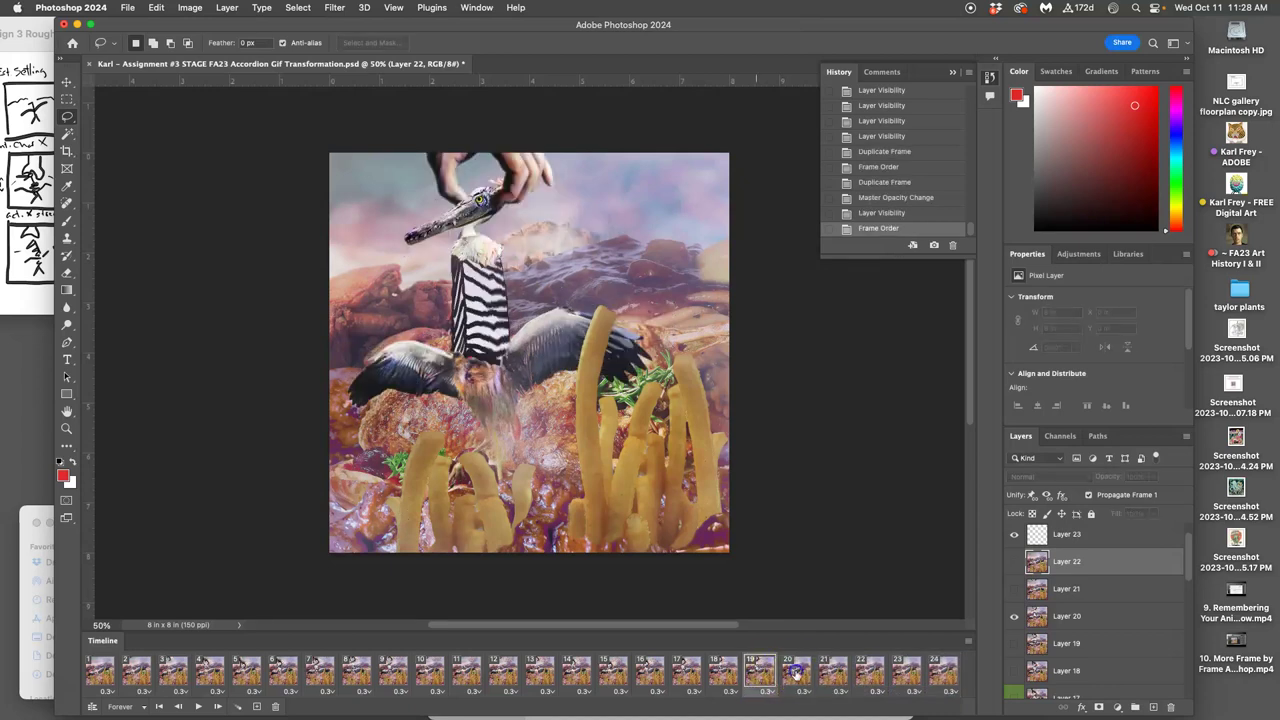
click(801, 676)
click(829, 677)
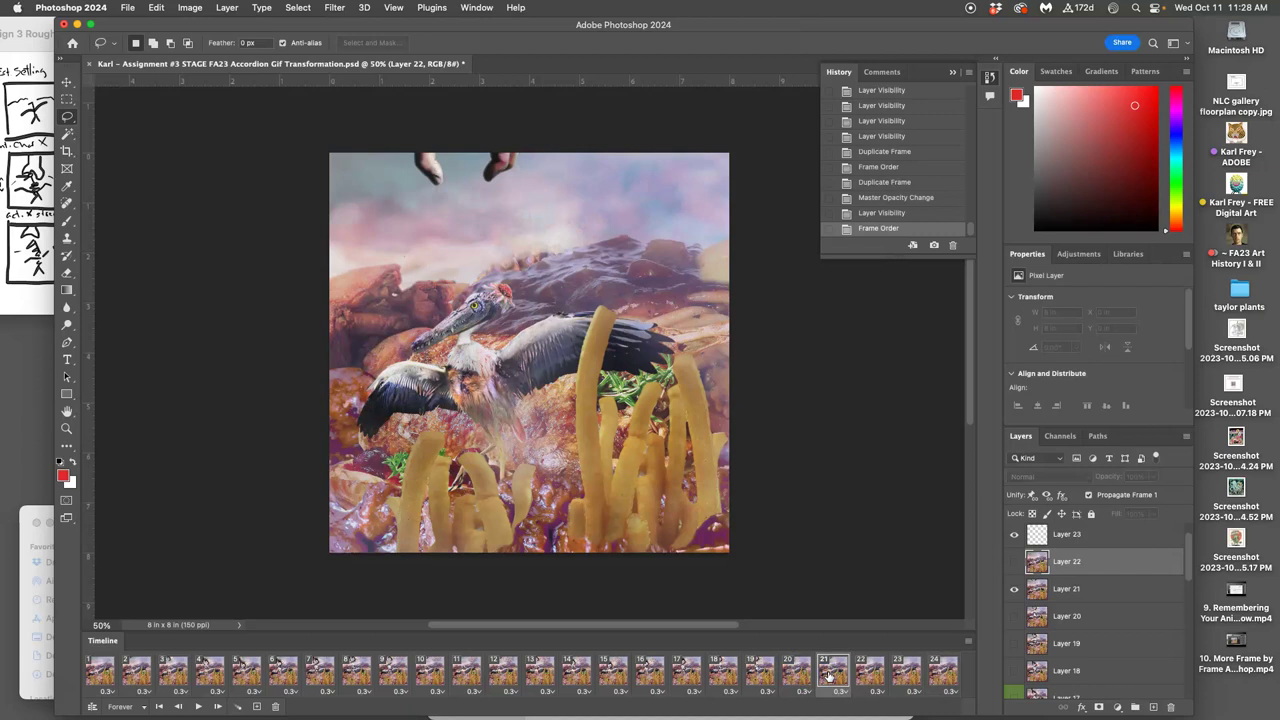
click(801, 677)
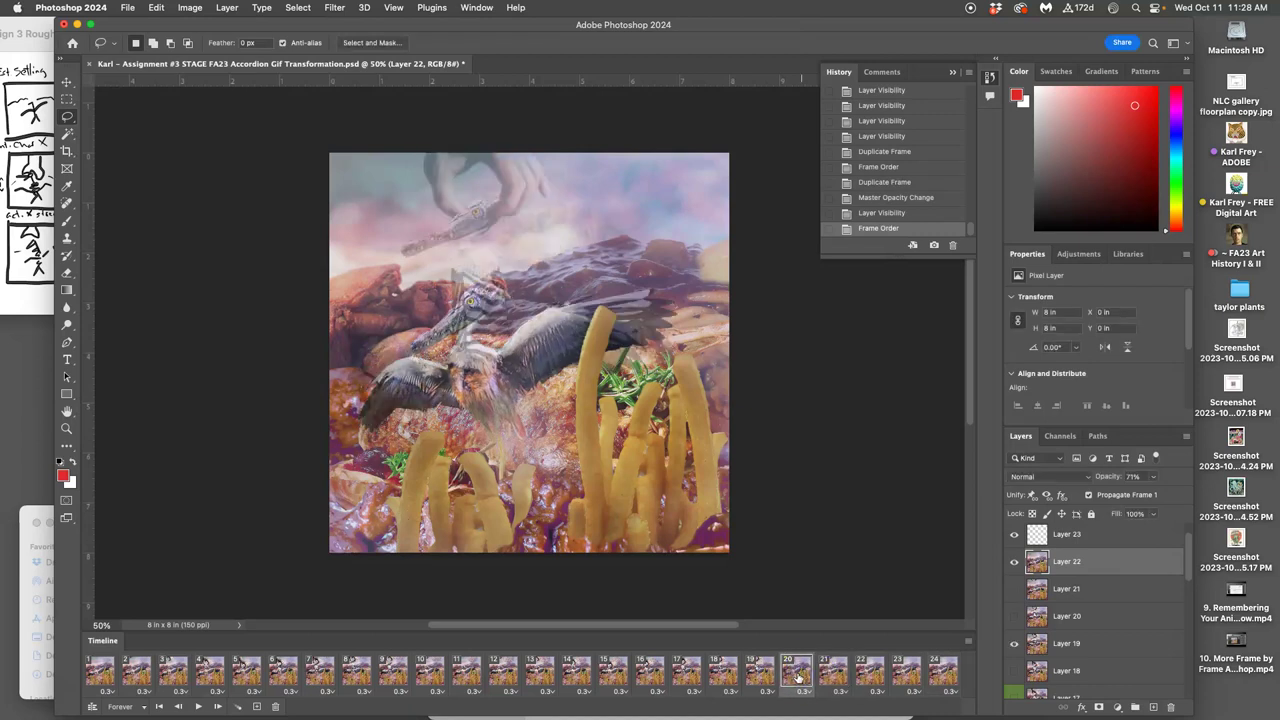
click(199, 706)
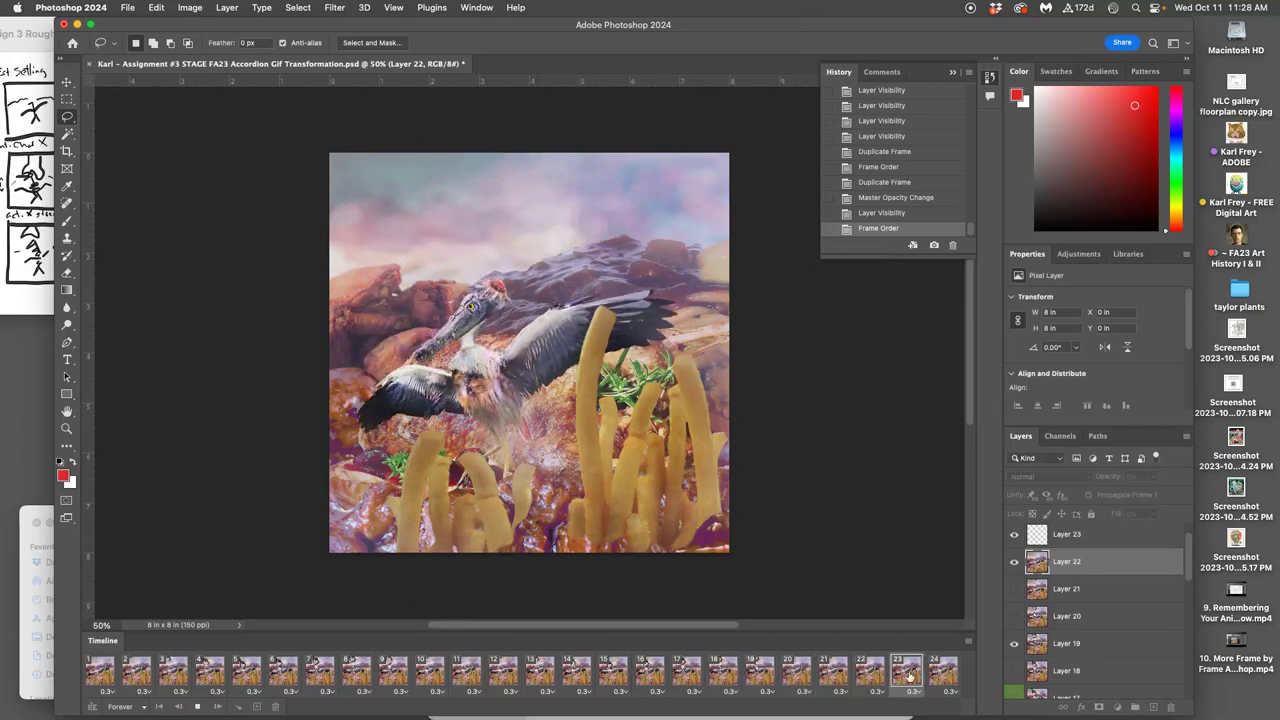
click(837, 674)
- Set the blended frame 20's delay to 0.1 sec
click(806, 674)
click(772, 675)
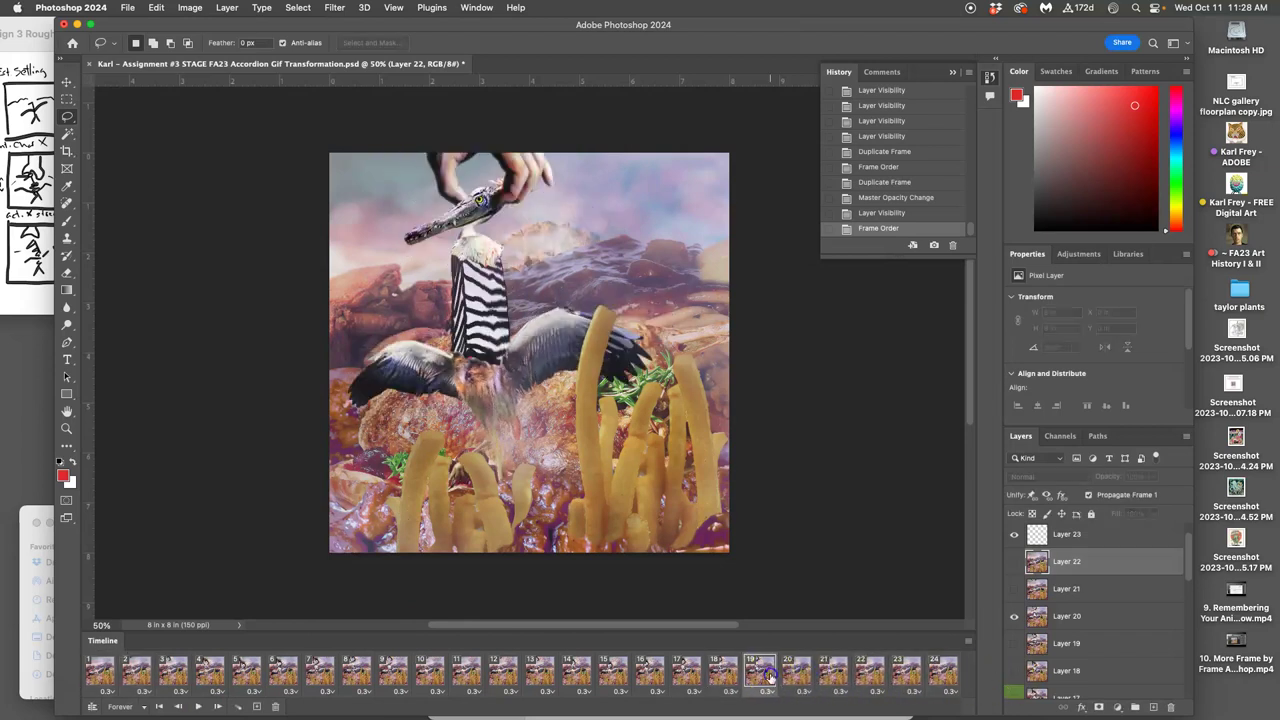
click(798, 675)
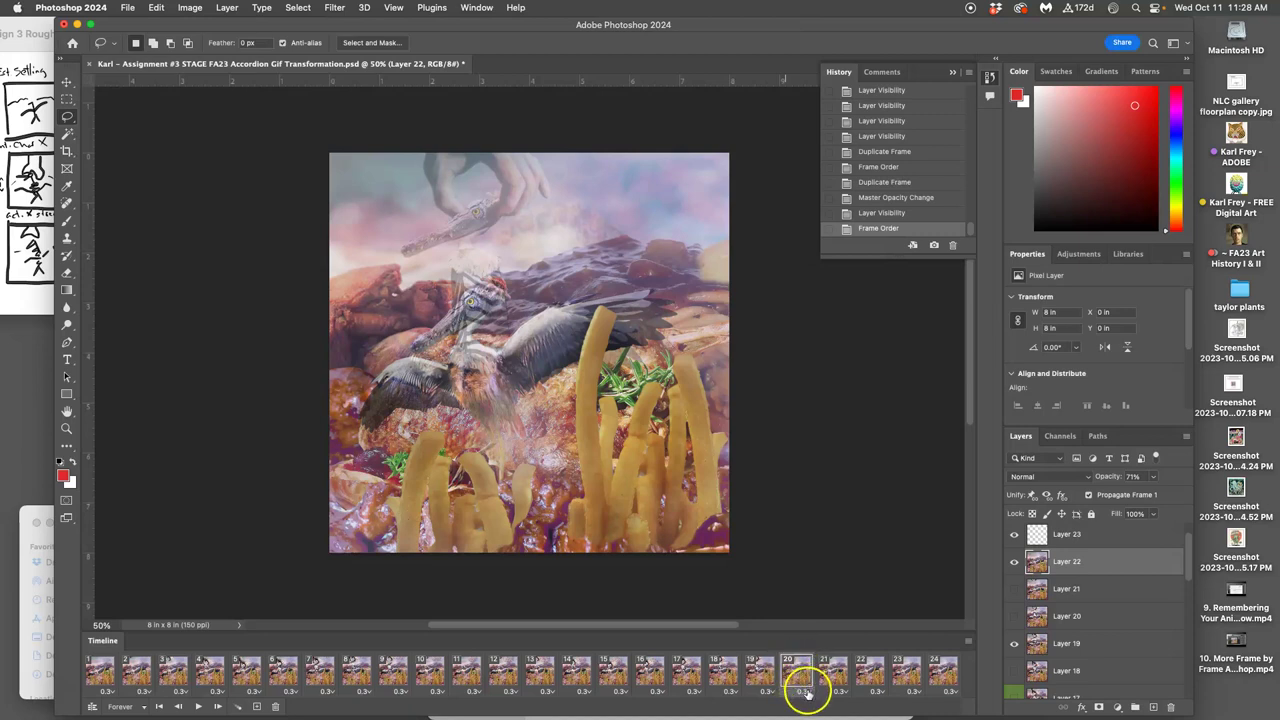
click(806, 690)
click(801, 571)
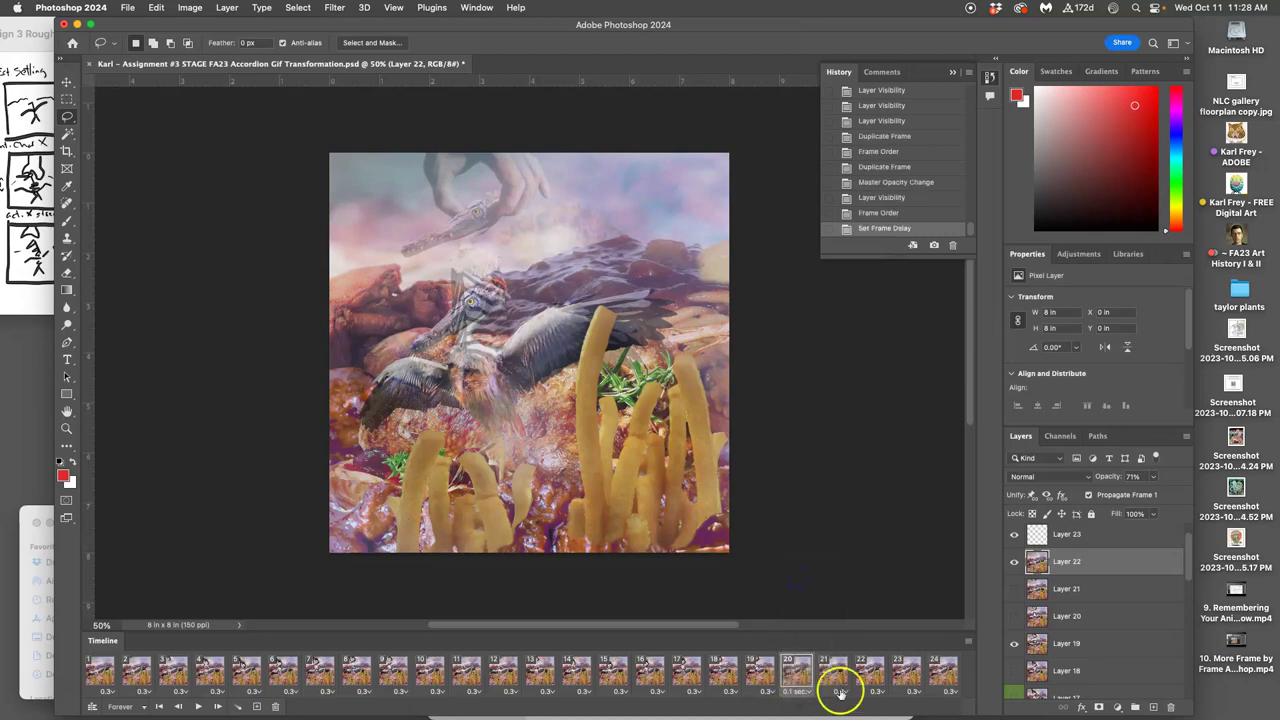
- Preview frames 18 to 21 around the shortened blended frame
click(759, 675)
click(795, 675)
click(830, 677)
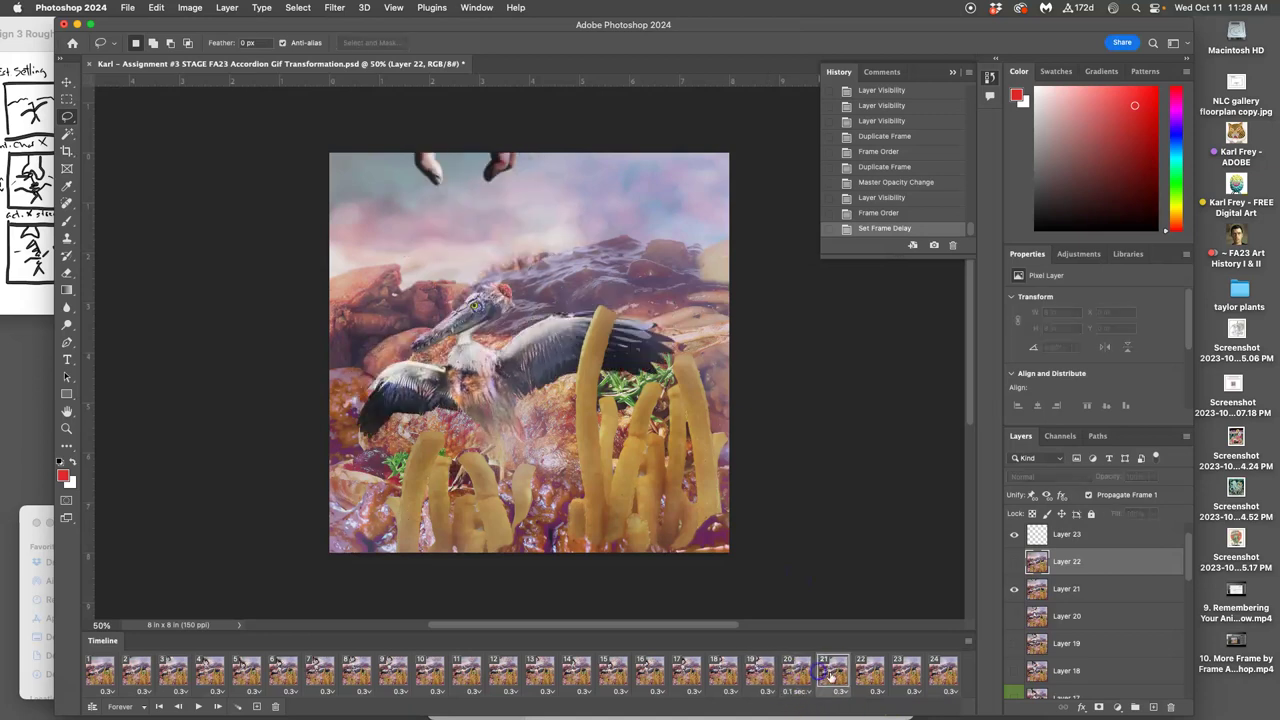
click(720, 675)
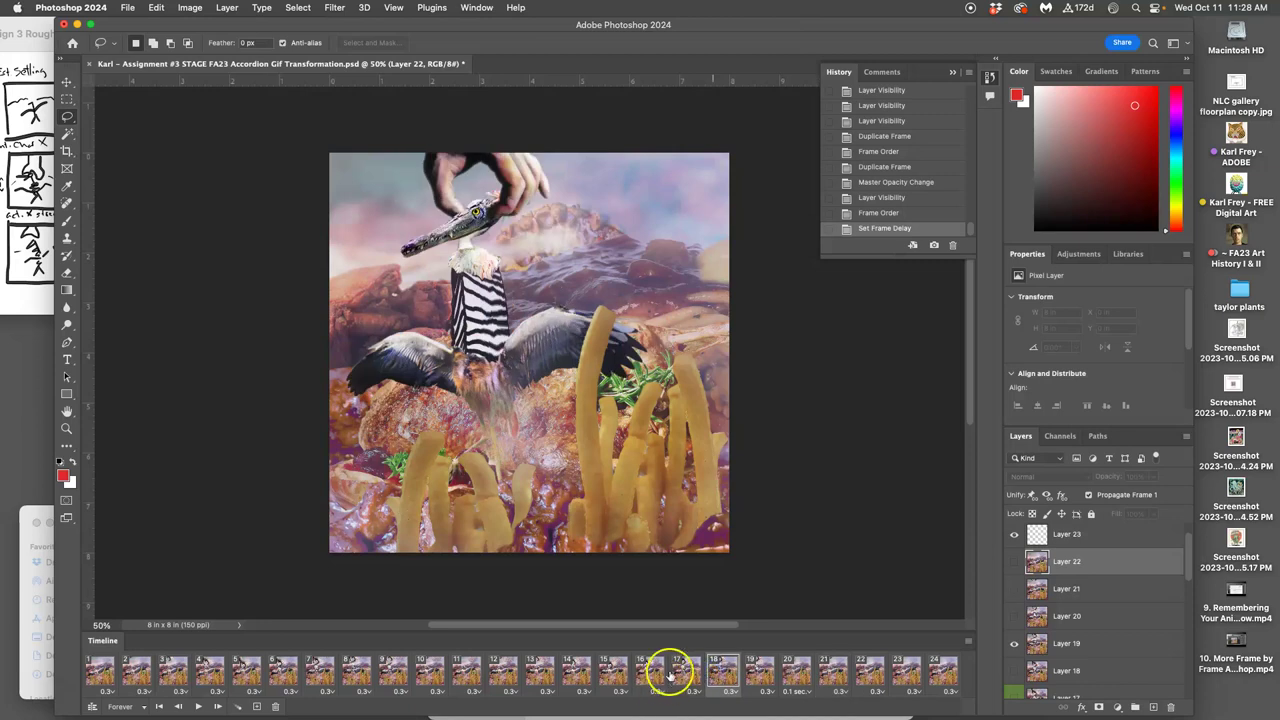
click(762, 670)
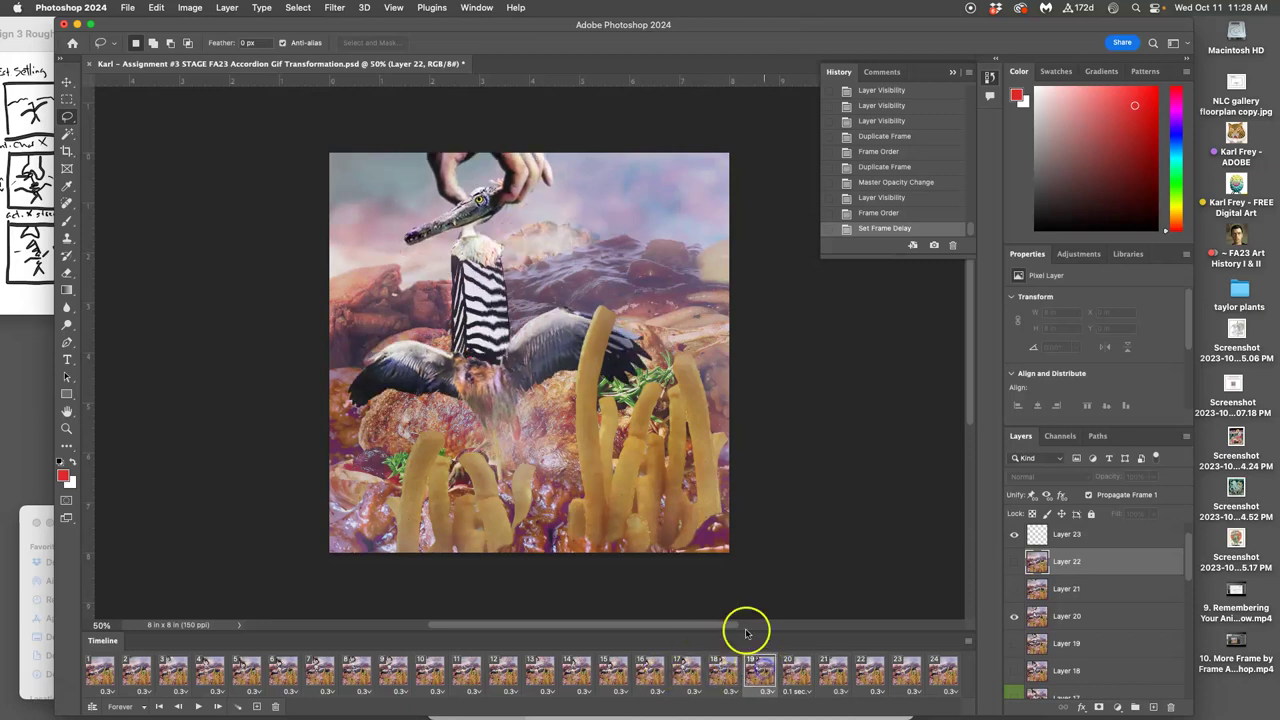
click(793, 668)
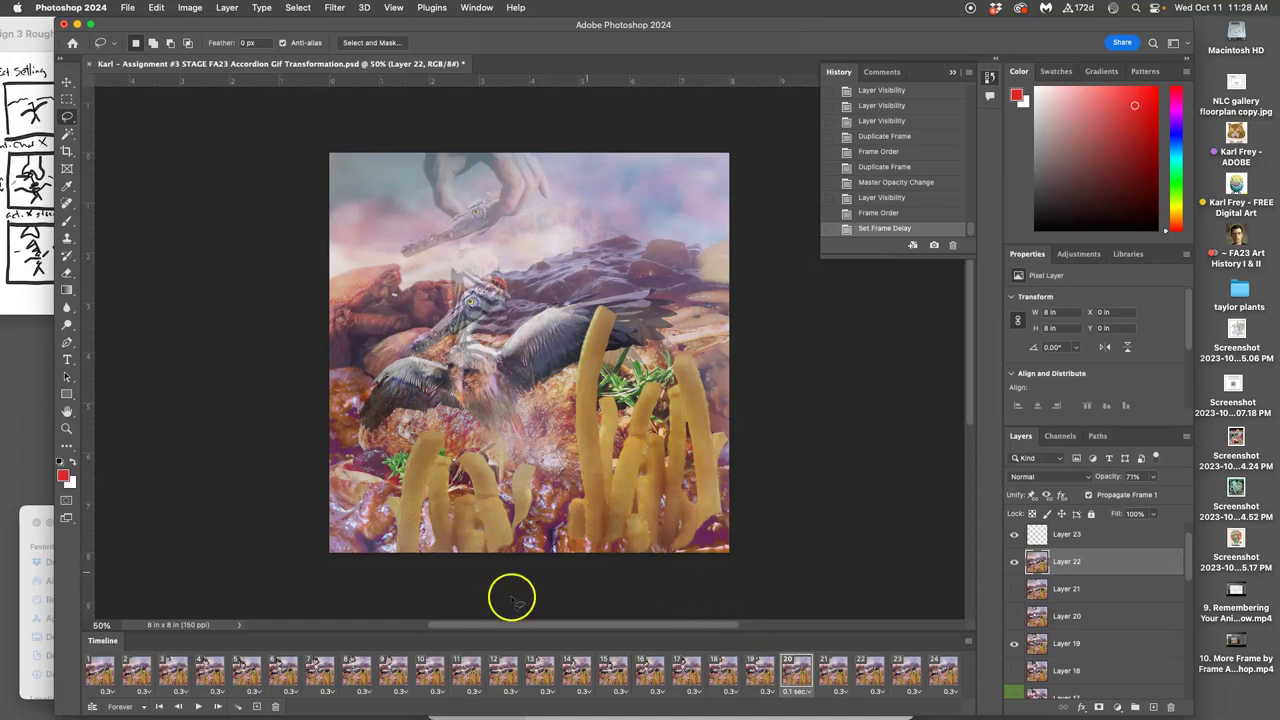
- Play the animation, stop on frame 20, and delete that blended frame
click(199, 706)
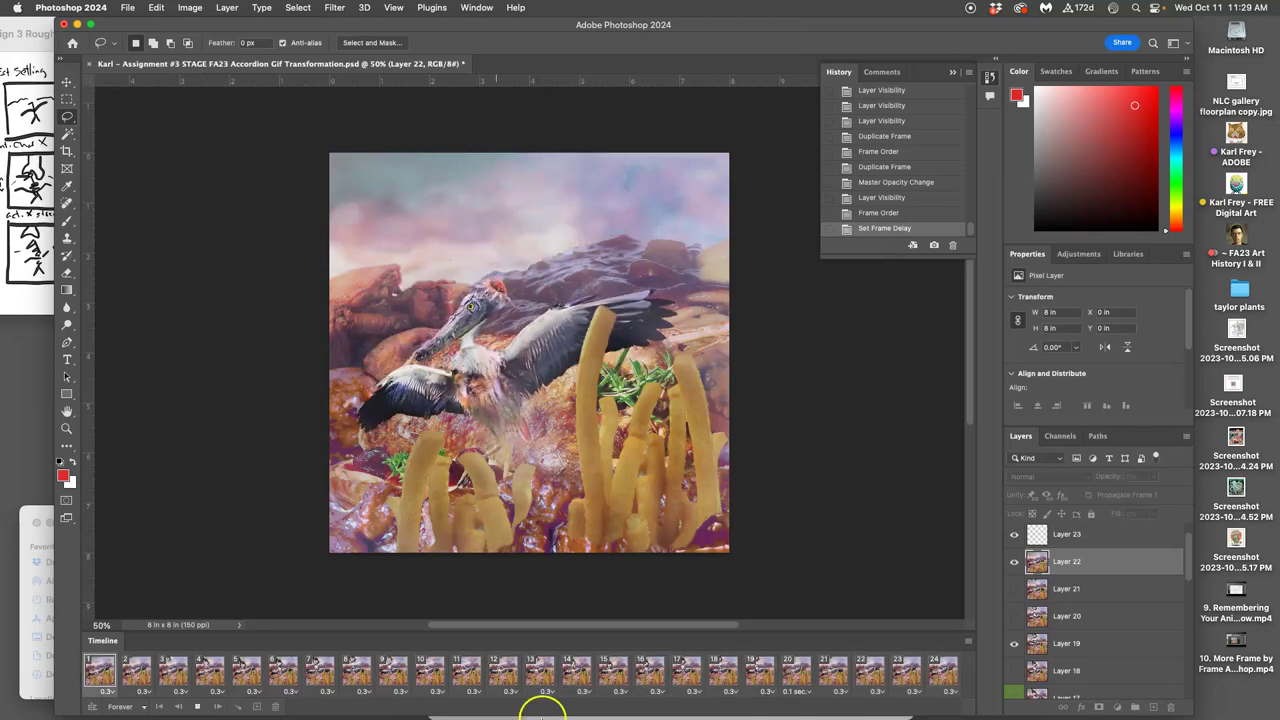
click(800, 671)
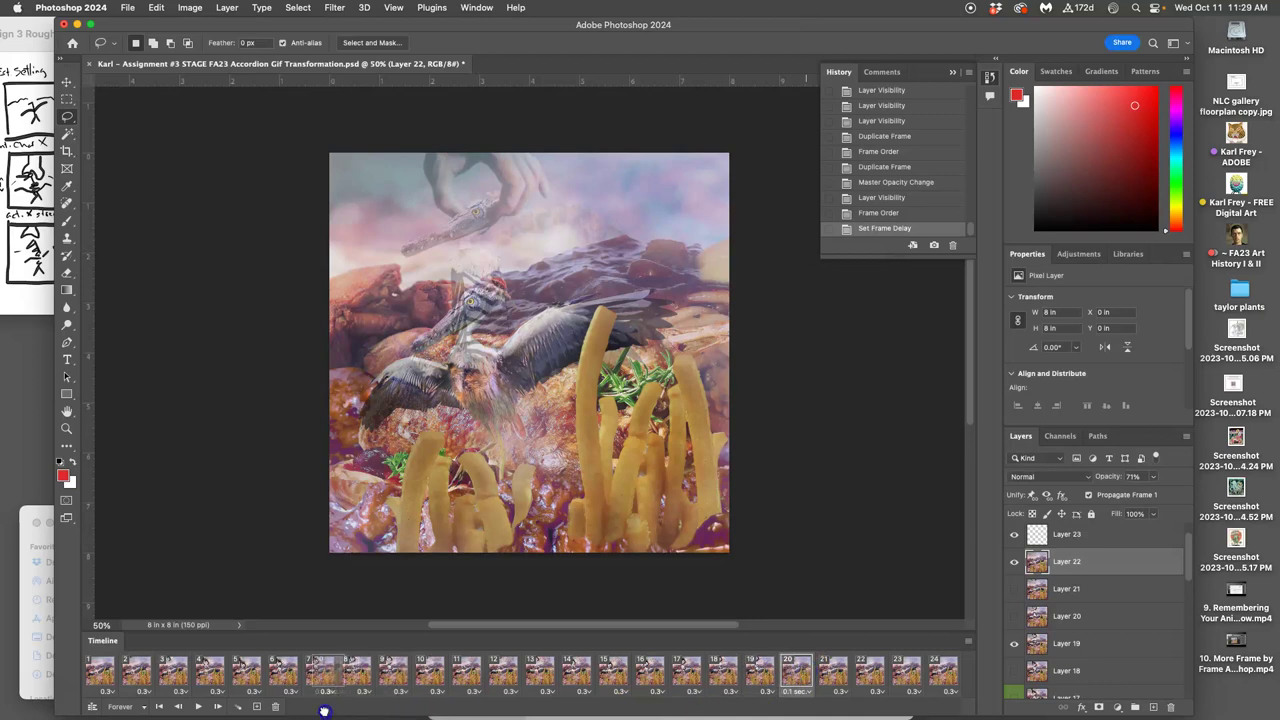
click(275, 706)
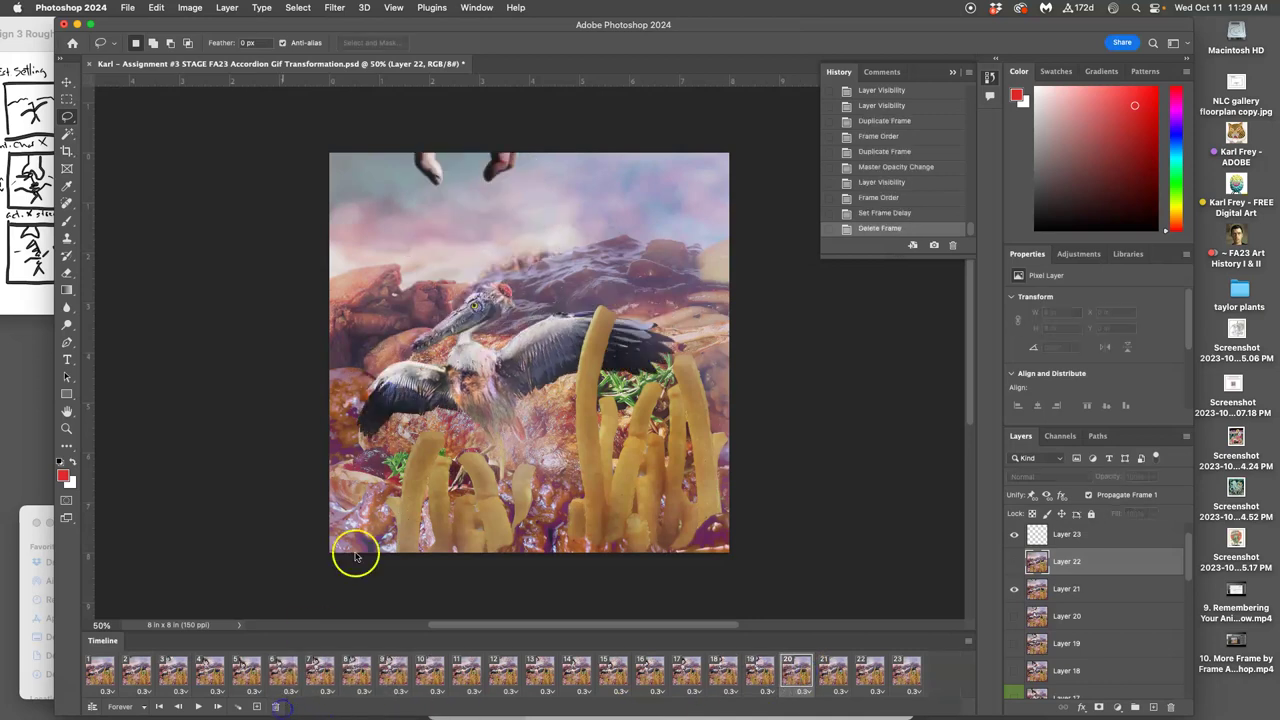
- Play the trimmed 23-frame animation, then save the document with File > Save
click(198, 706)
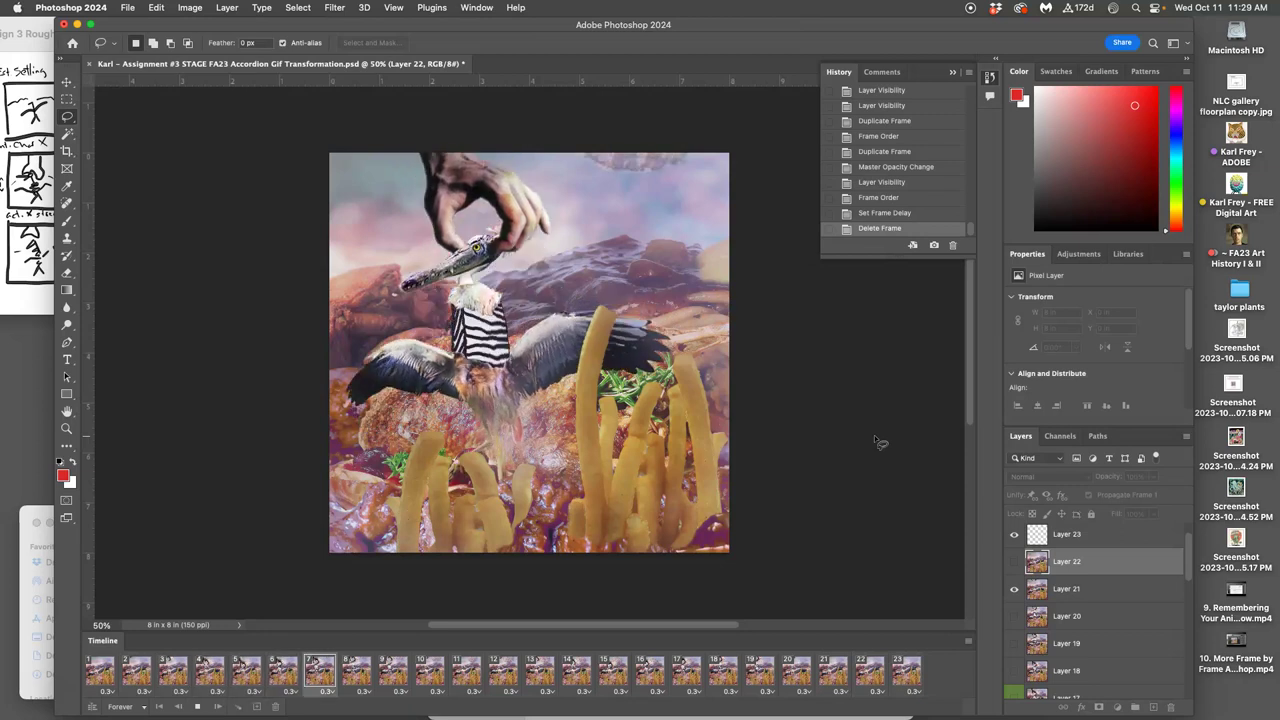
click(663, 429)
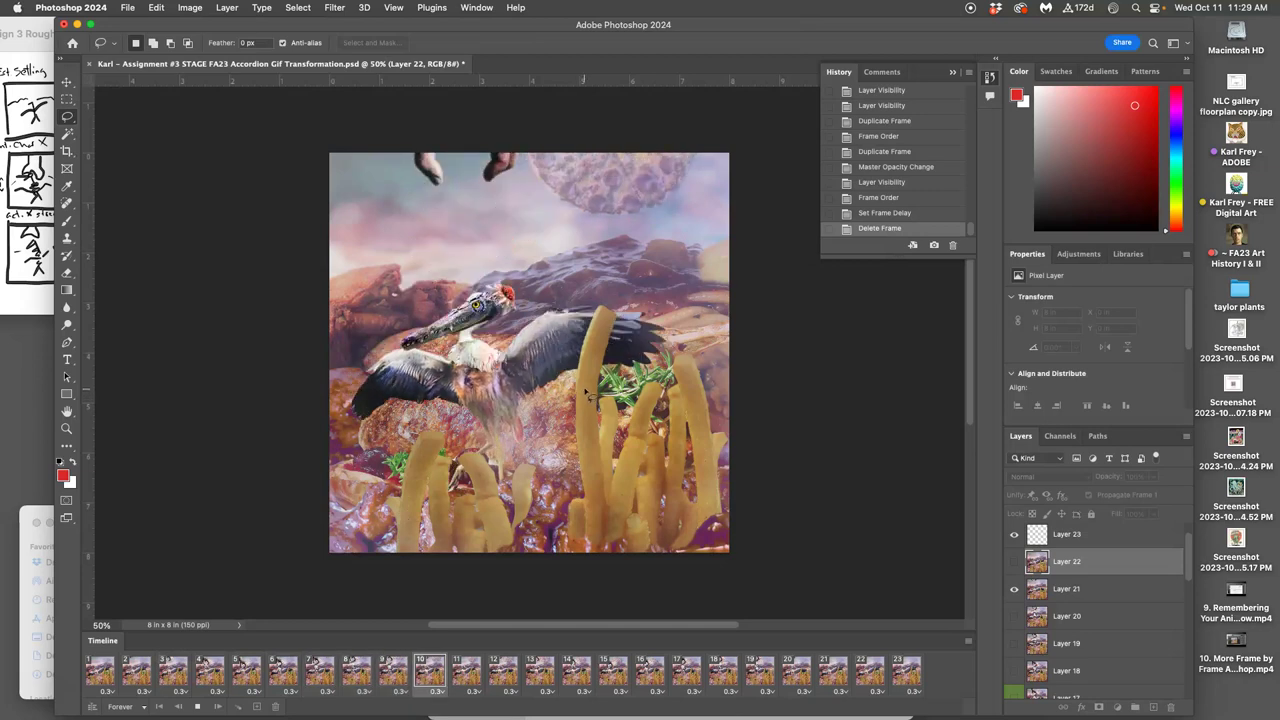
click(535, 450)
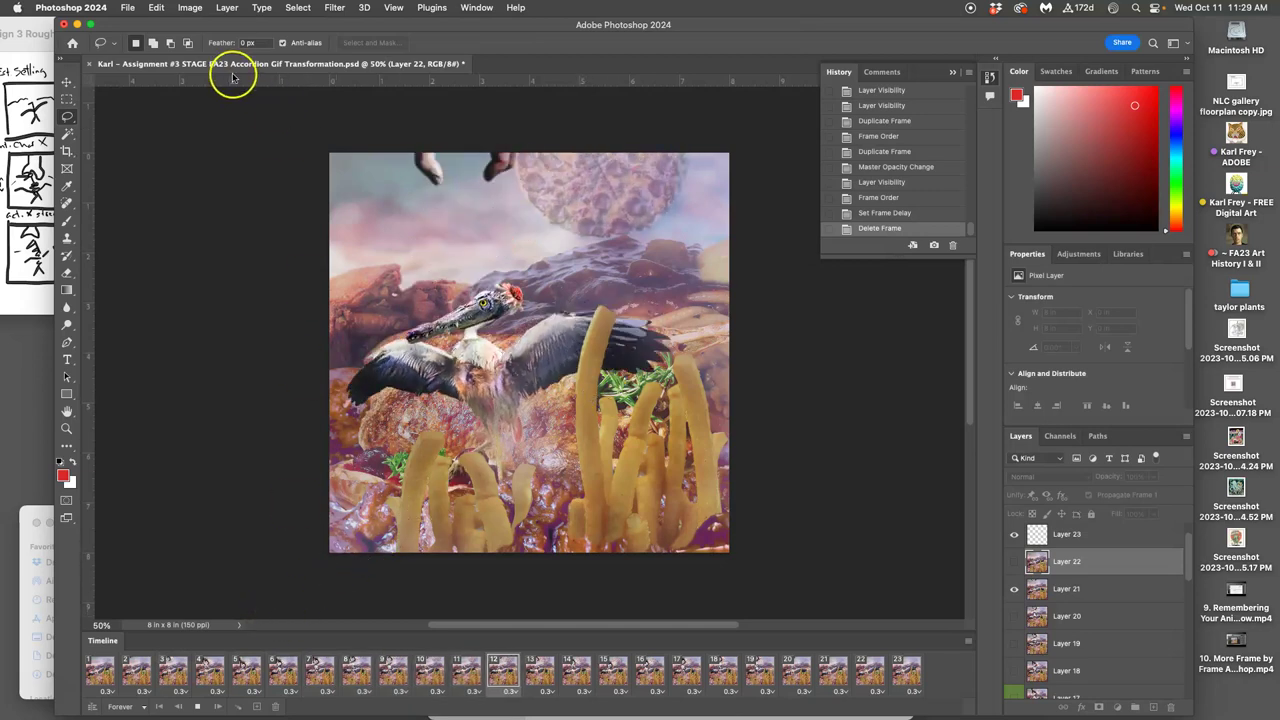
click(128, 7)
click(163, 140)
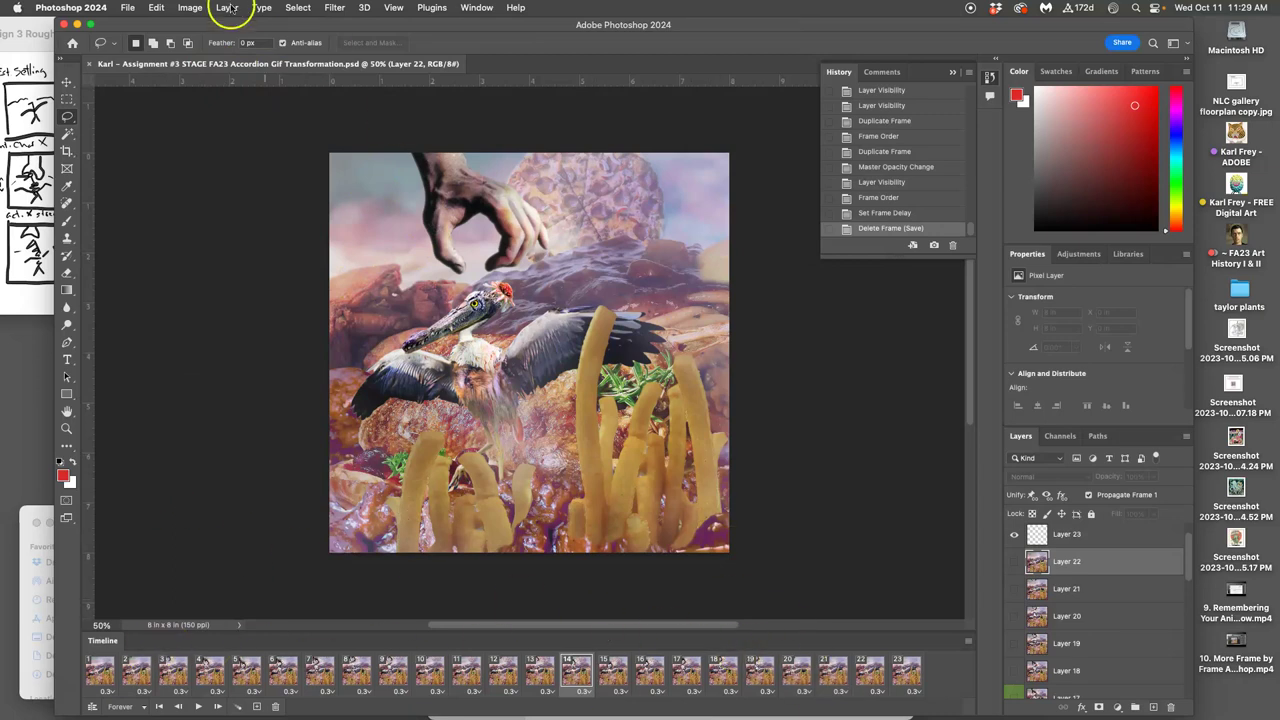
- Open File > Export > Save for Web (Legacy) to preview the 256-colour looping GIF
click(131, 8)
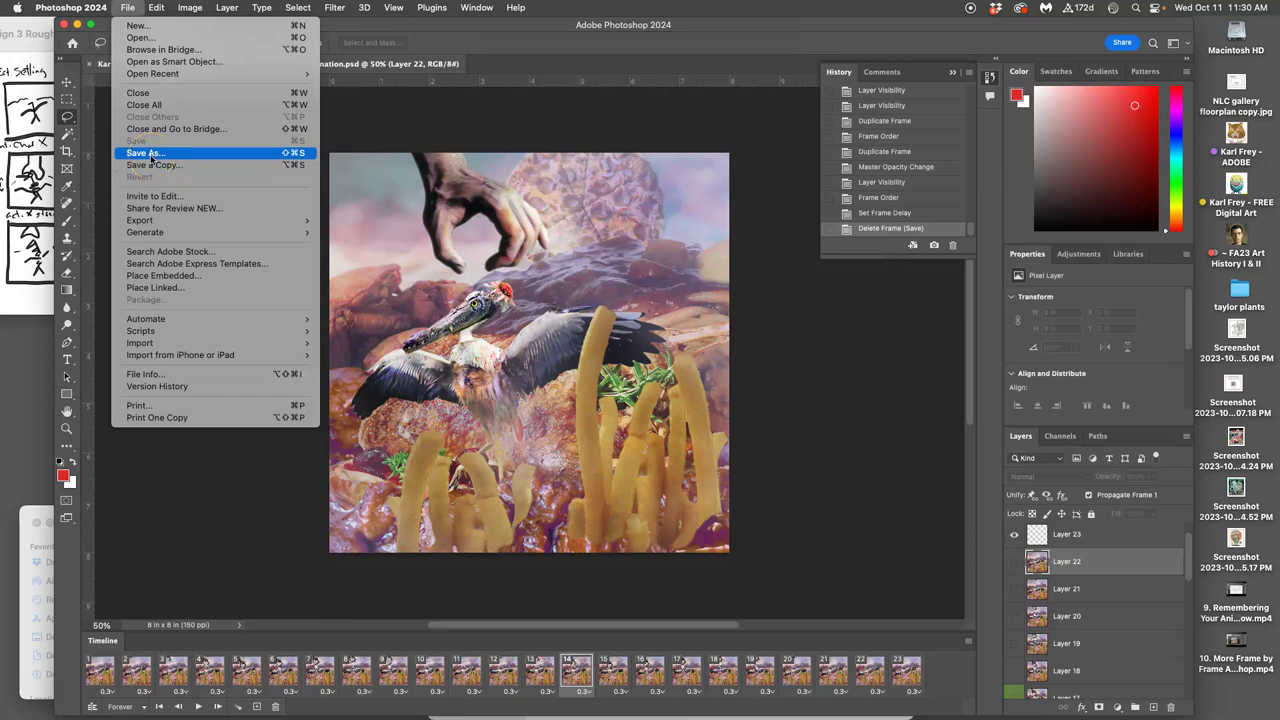
mouse_move(145, 225)
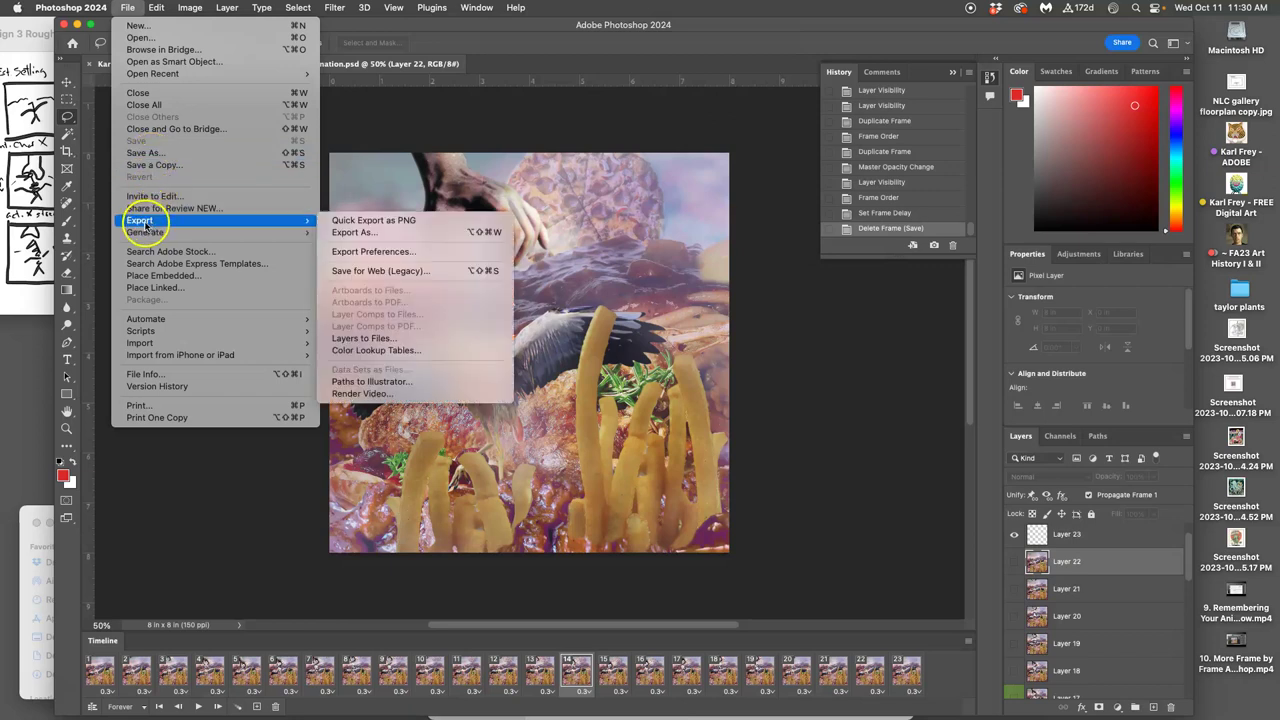
click(395, 271)
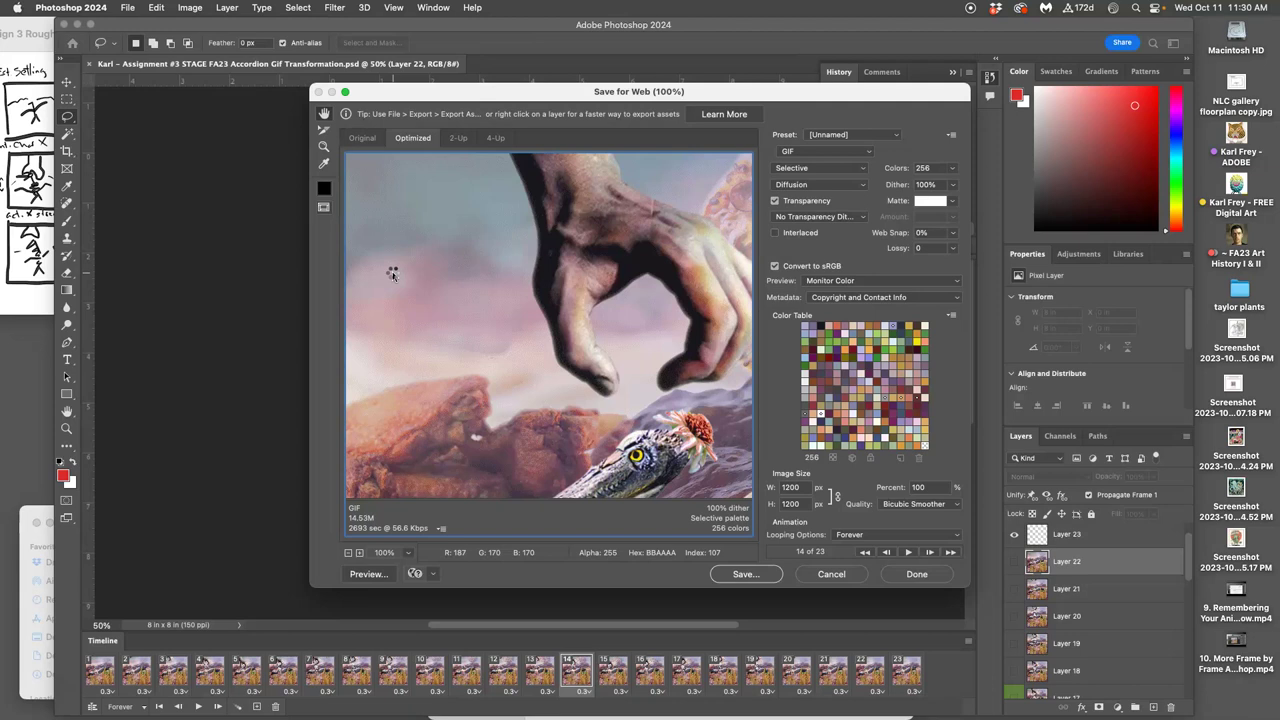
- Keep the GIF at 256 colours with Bicubic Smoother resampling and begin saving it
click(418, 193)
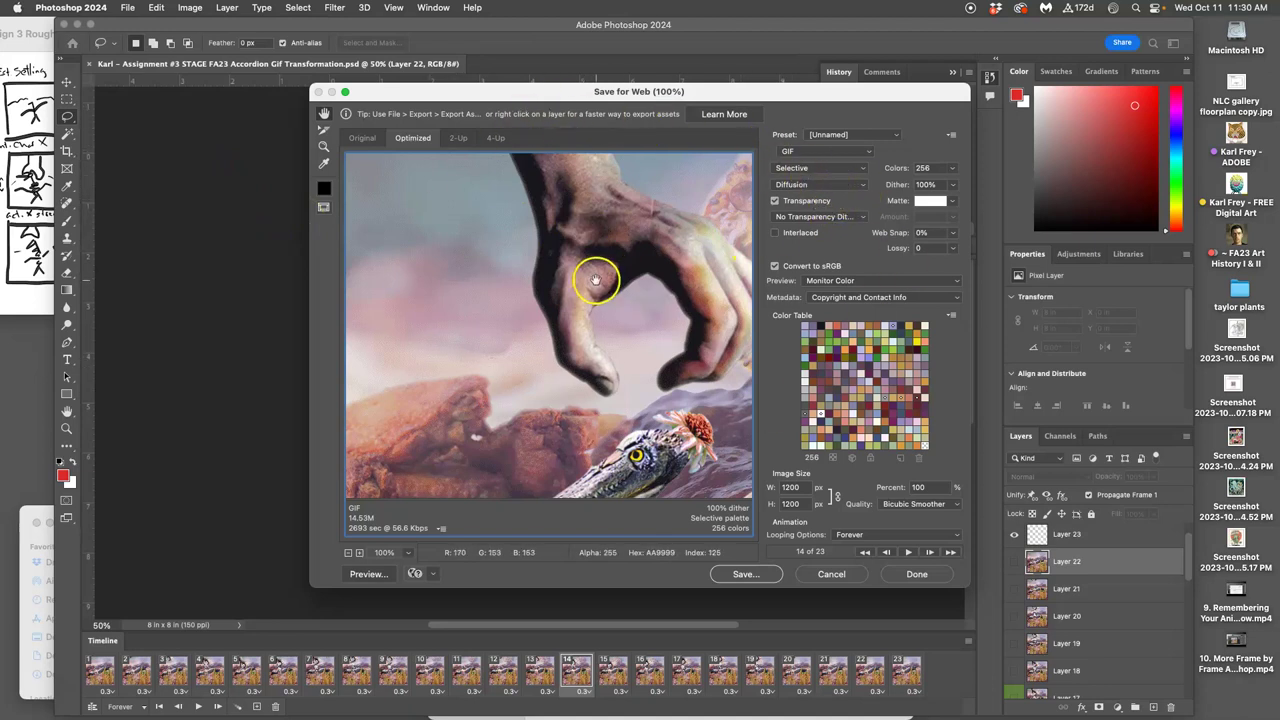
scroll(660, 320, right, 10)
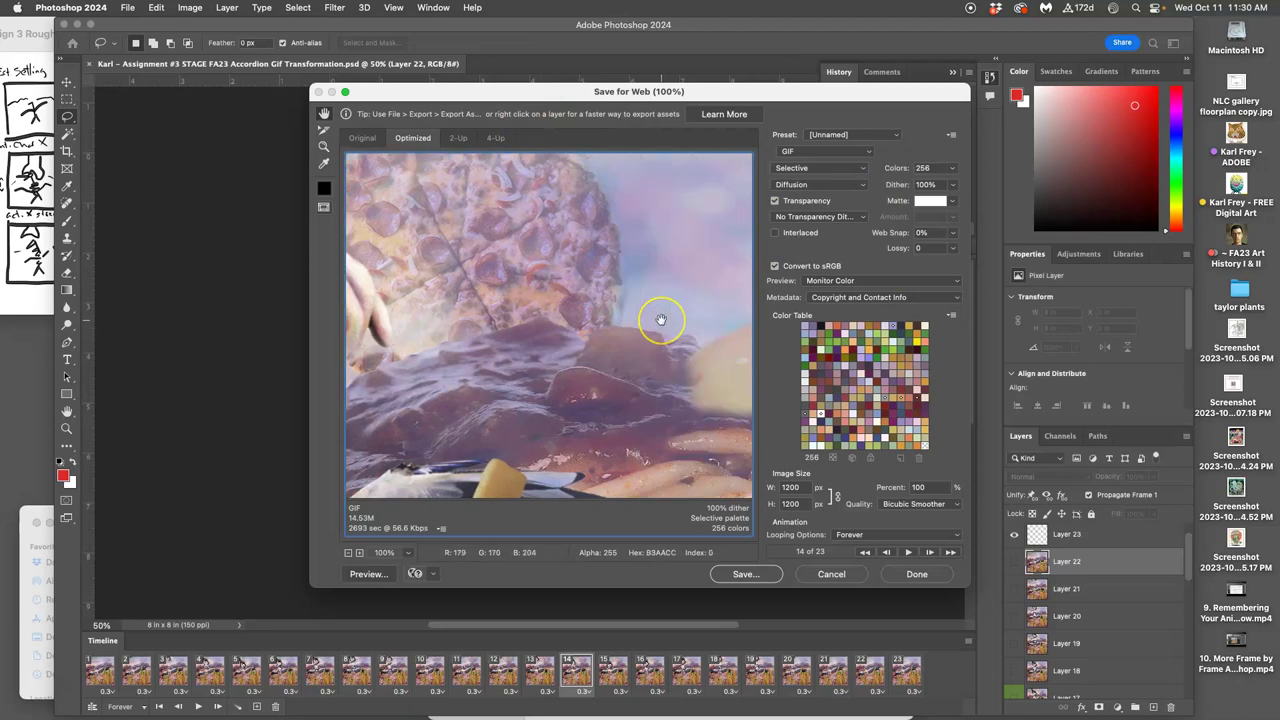
scroll(660, 320, right, 5)
drag(660, 320, 603, 345)
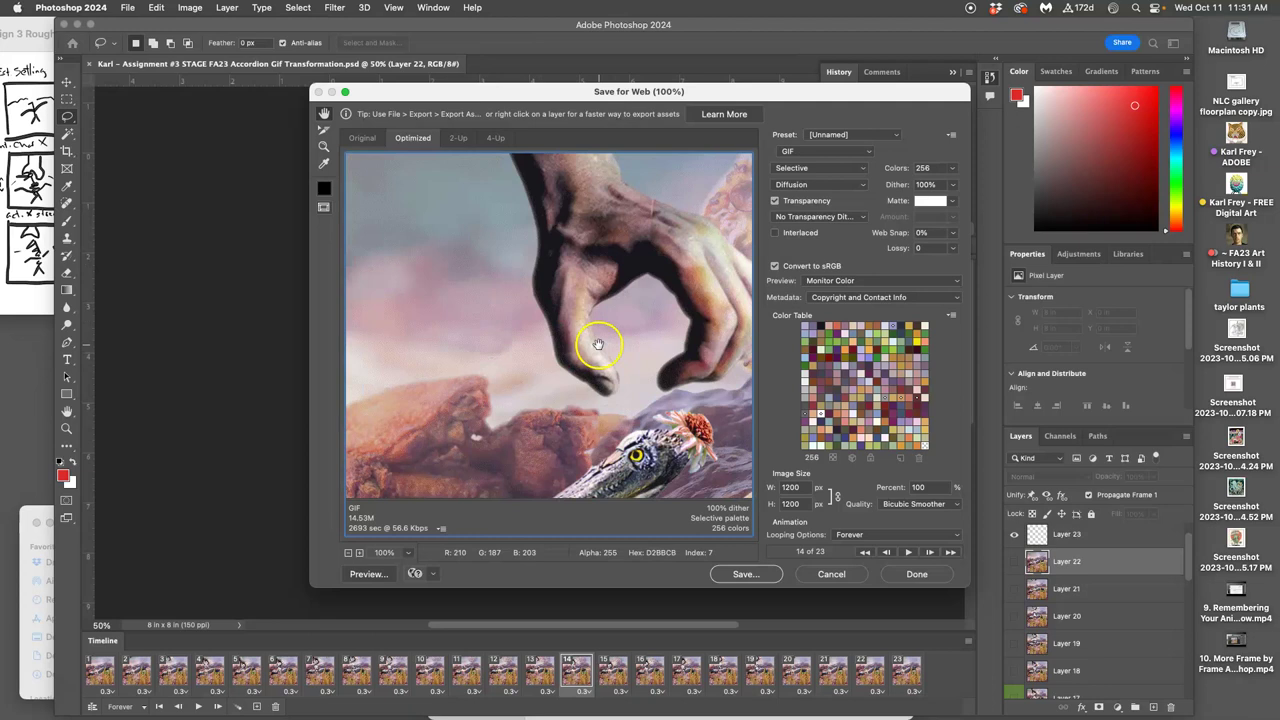
click(950, 172)
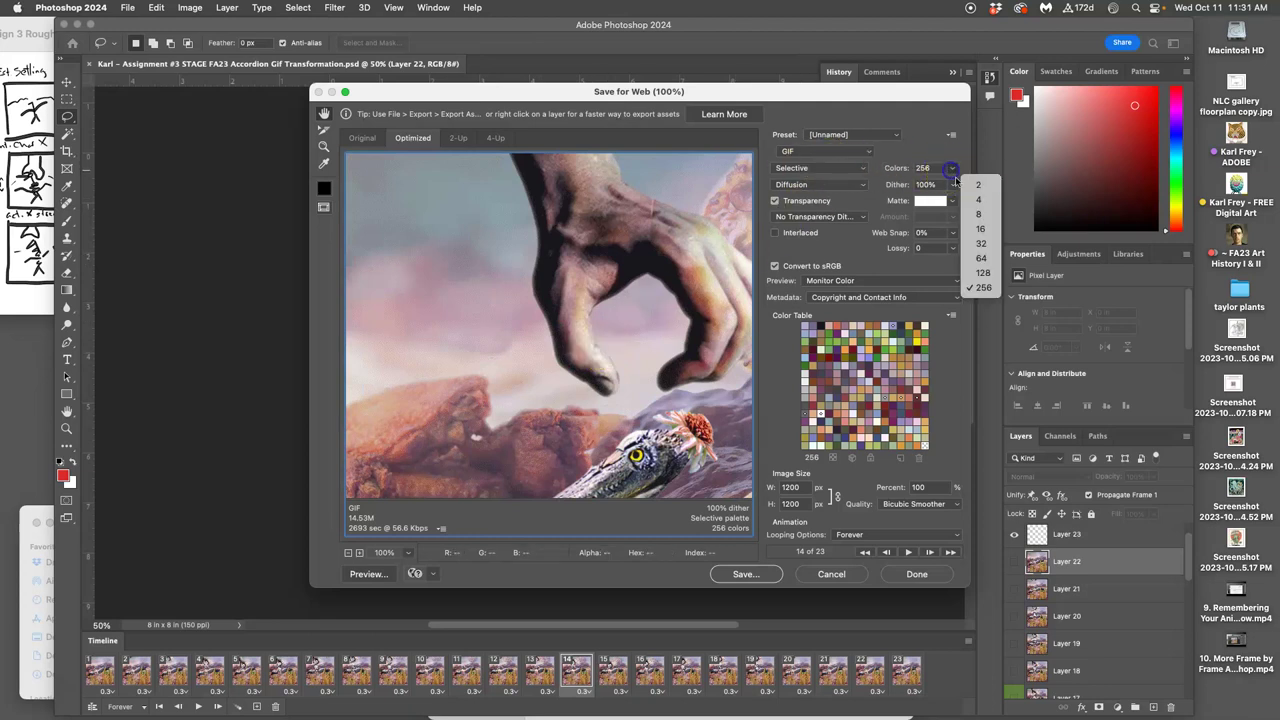
click(984, 289)
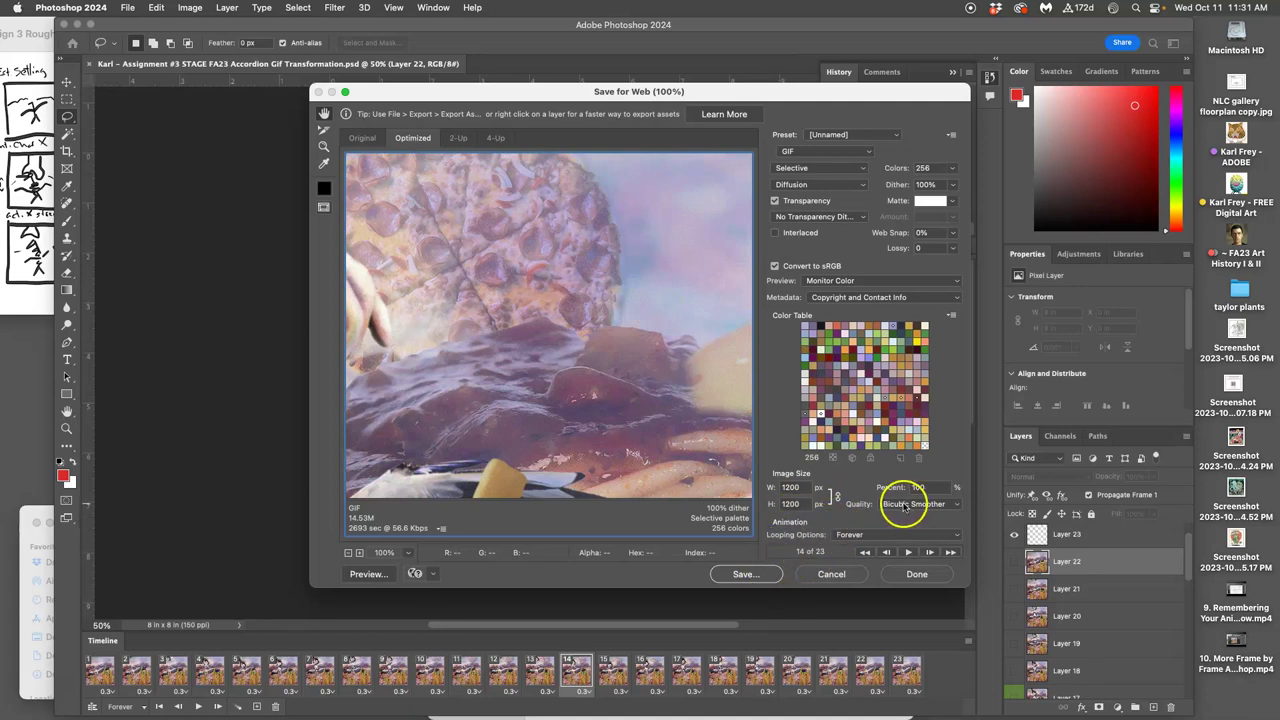
click(904, 505)
click(917, 505)
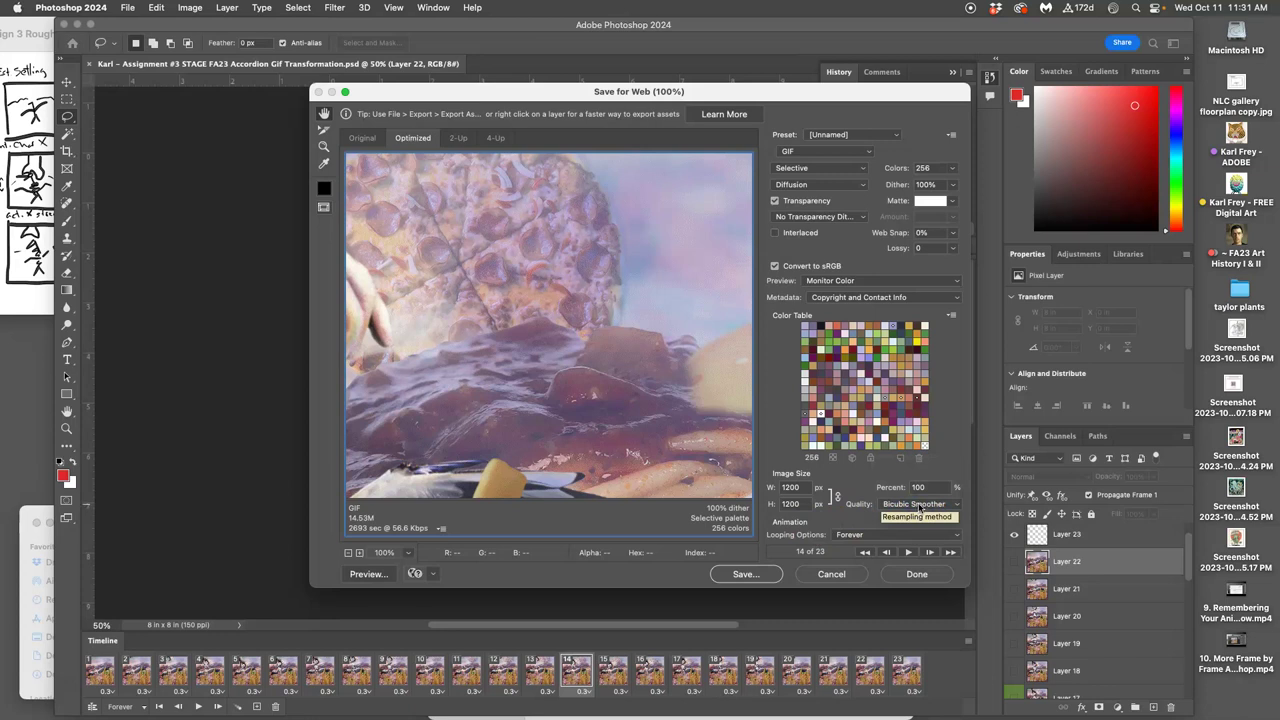
click(892, 505)
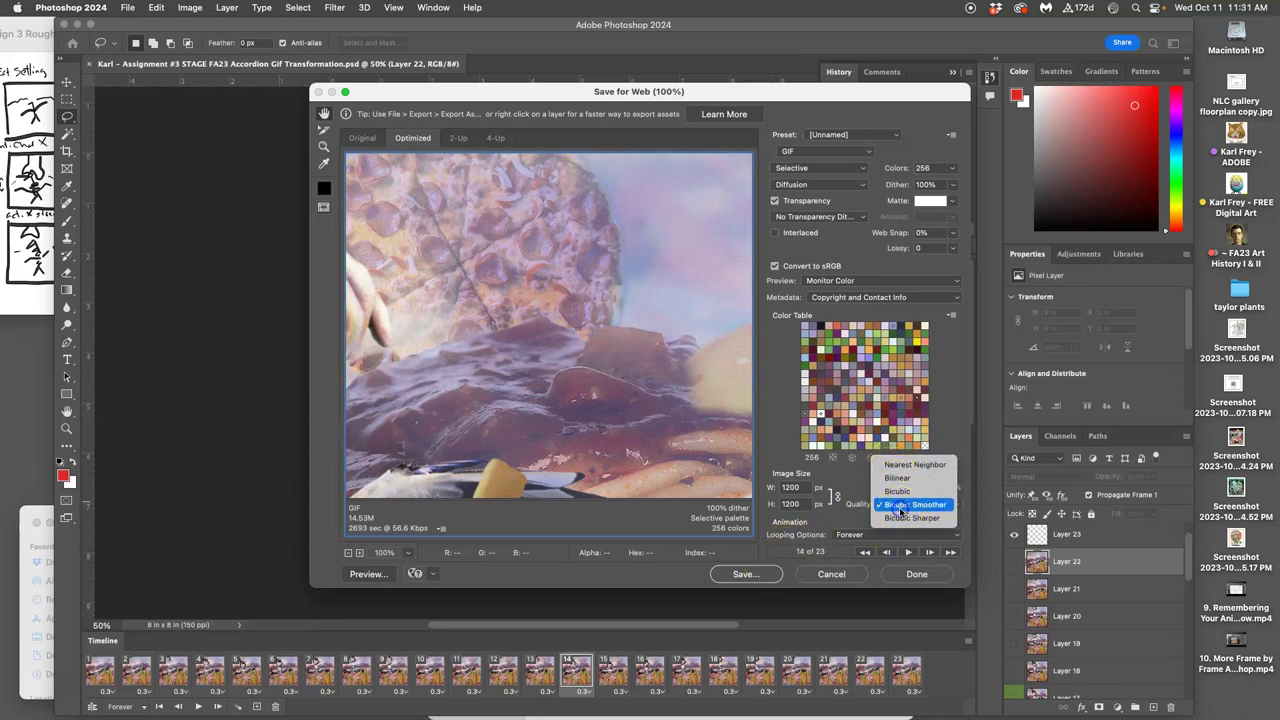
click(900, 505)
click(745, 574)
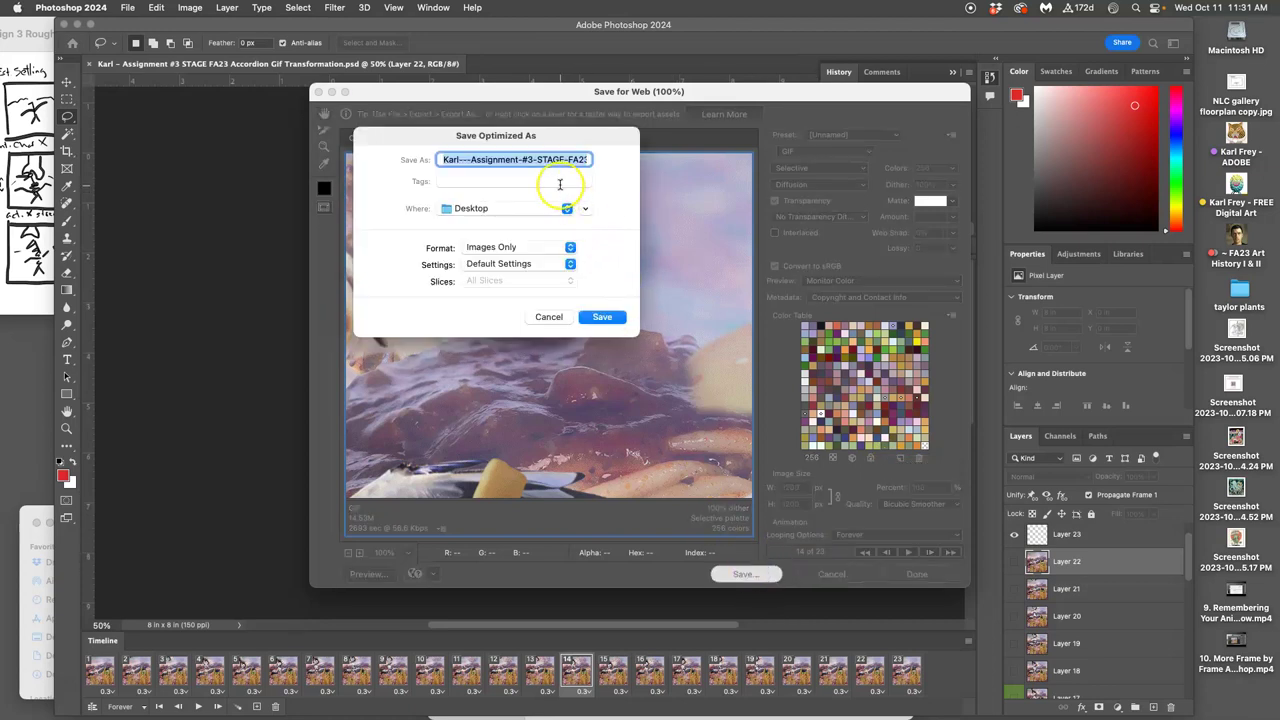
- Save the optimized GIF to the Desktop under its .gif file name
drag(520, 160, 636, 156)
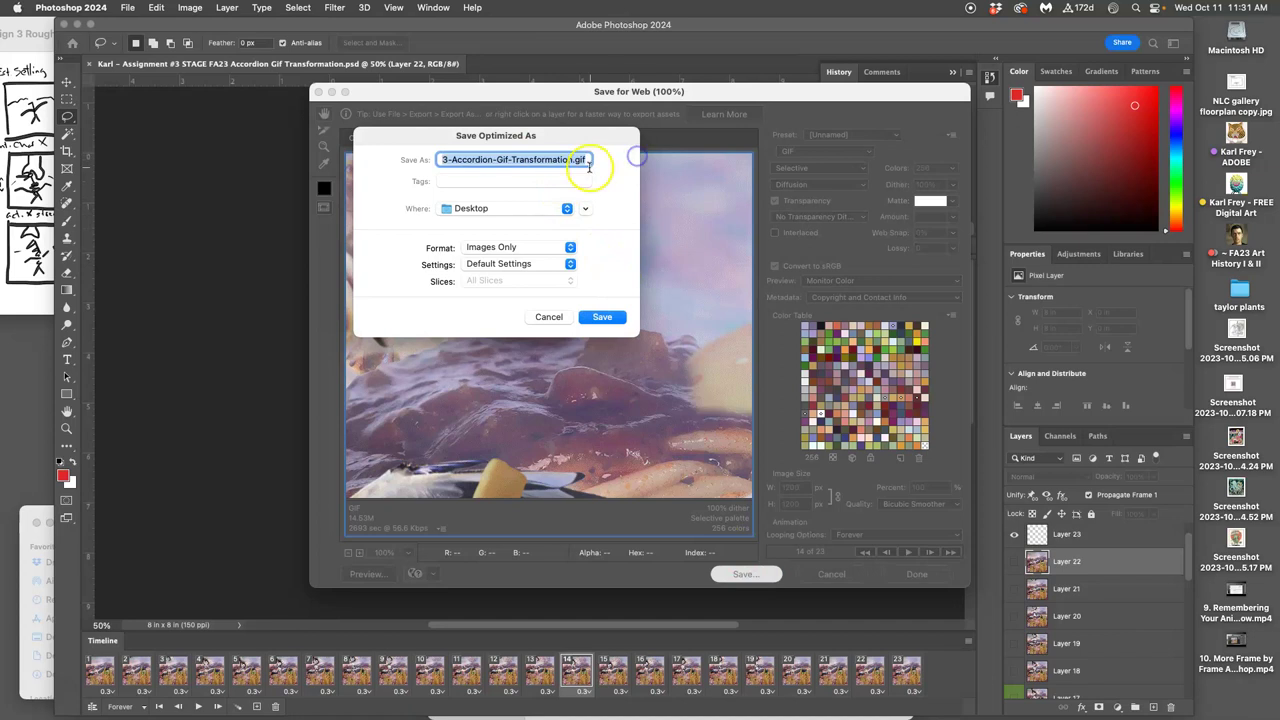
click(600, 317)
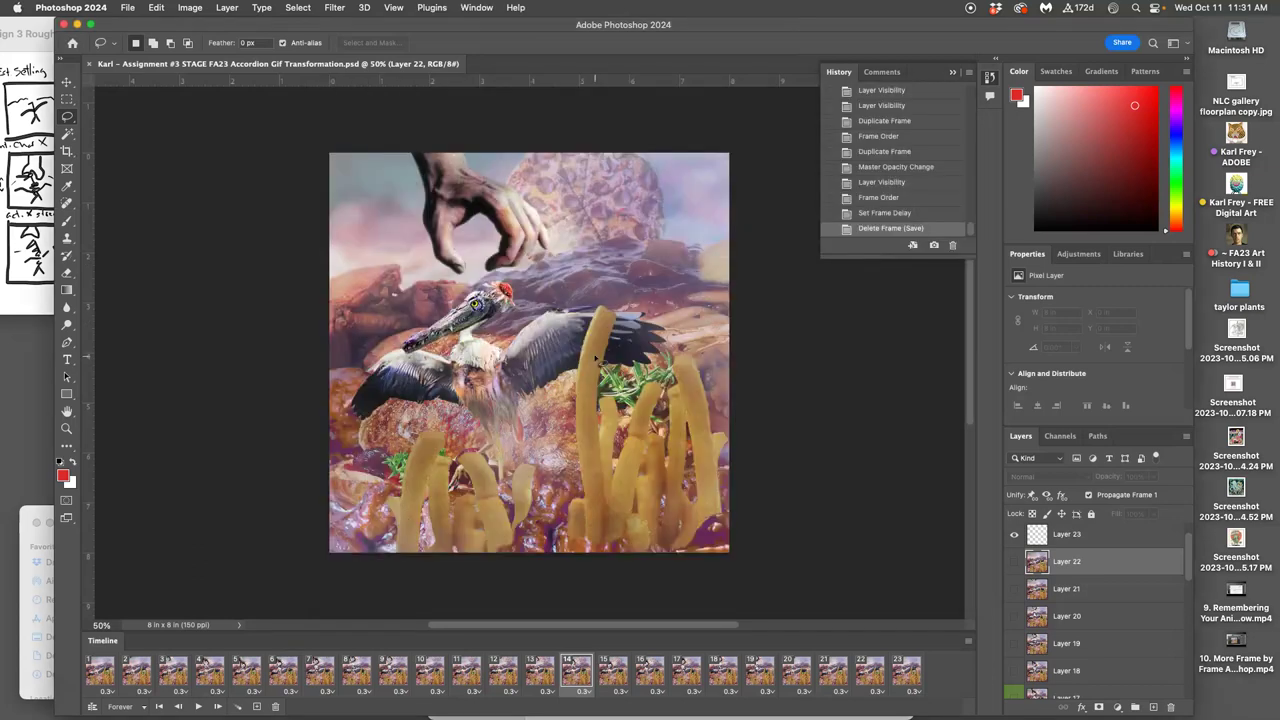
- Give the saved accordion GIF on the Desktop an orange Finder tag, then reopen its context menu
key(F11)
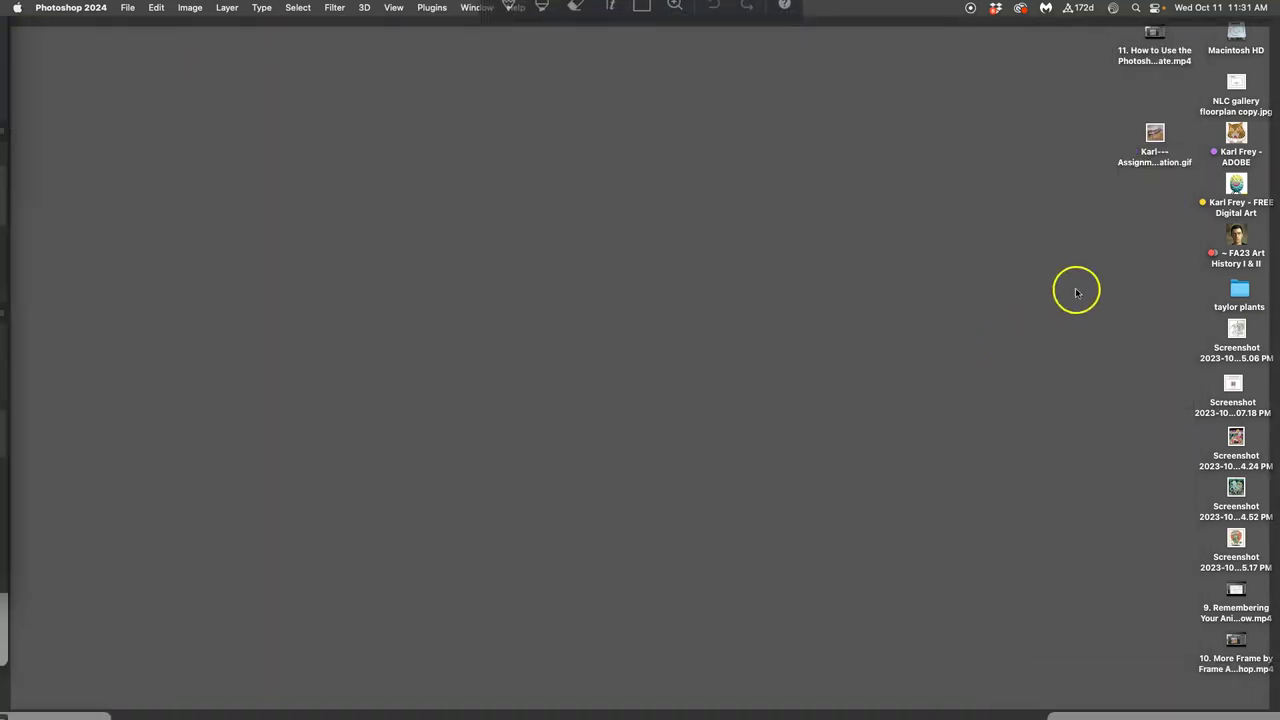
click(1156, 136)
drag(1157, 137, 1136, 113)
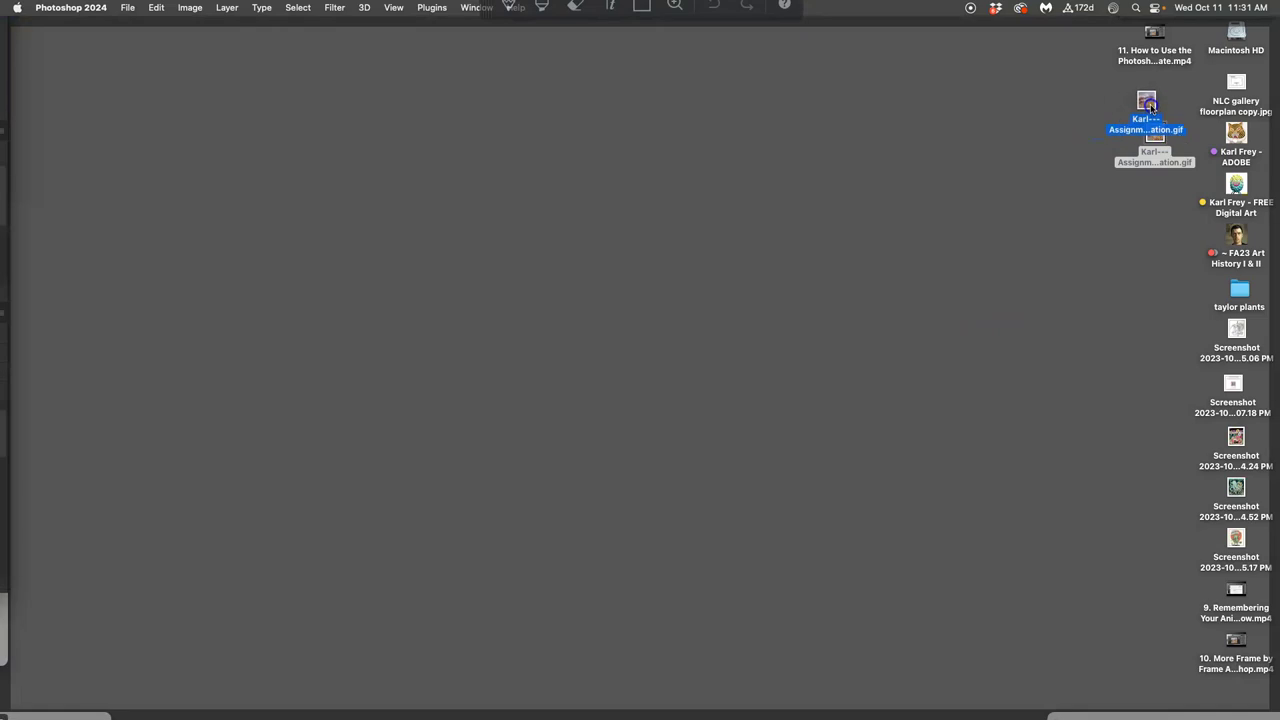
right_click(1148, 105)
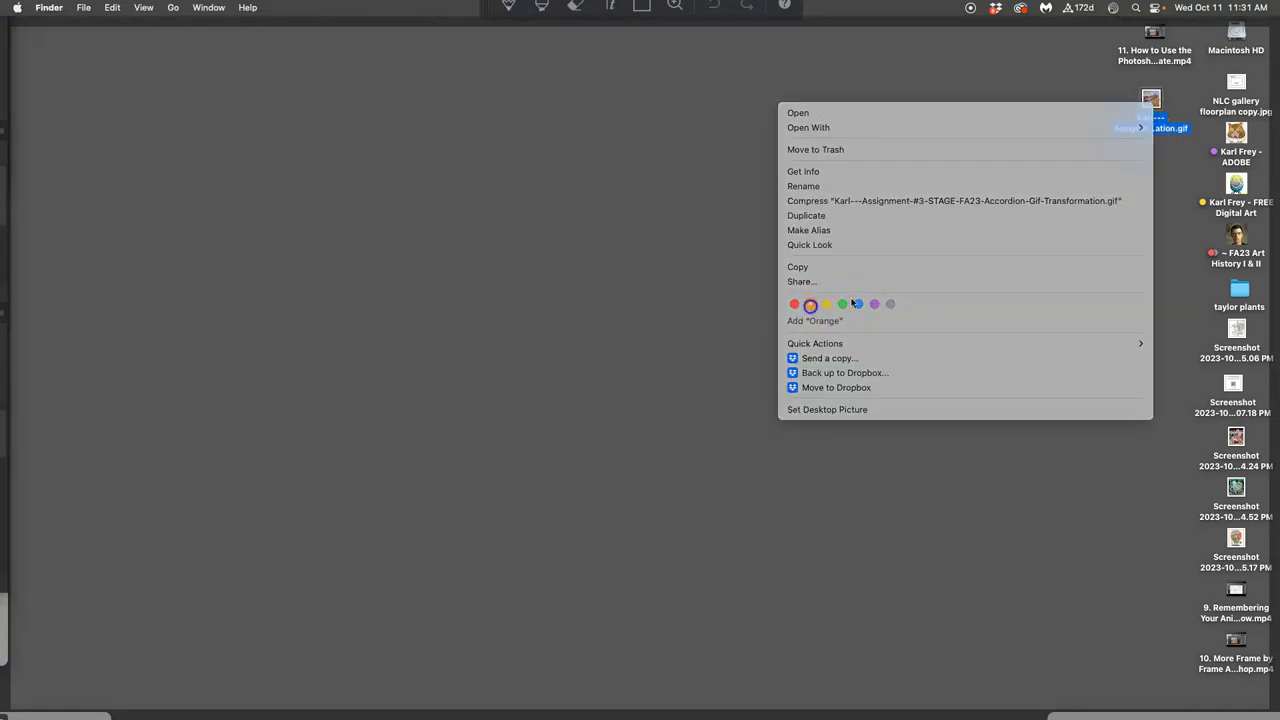
click(810, 304)
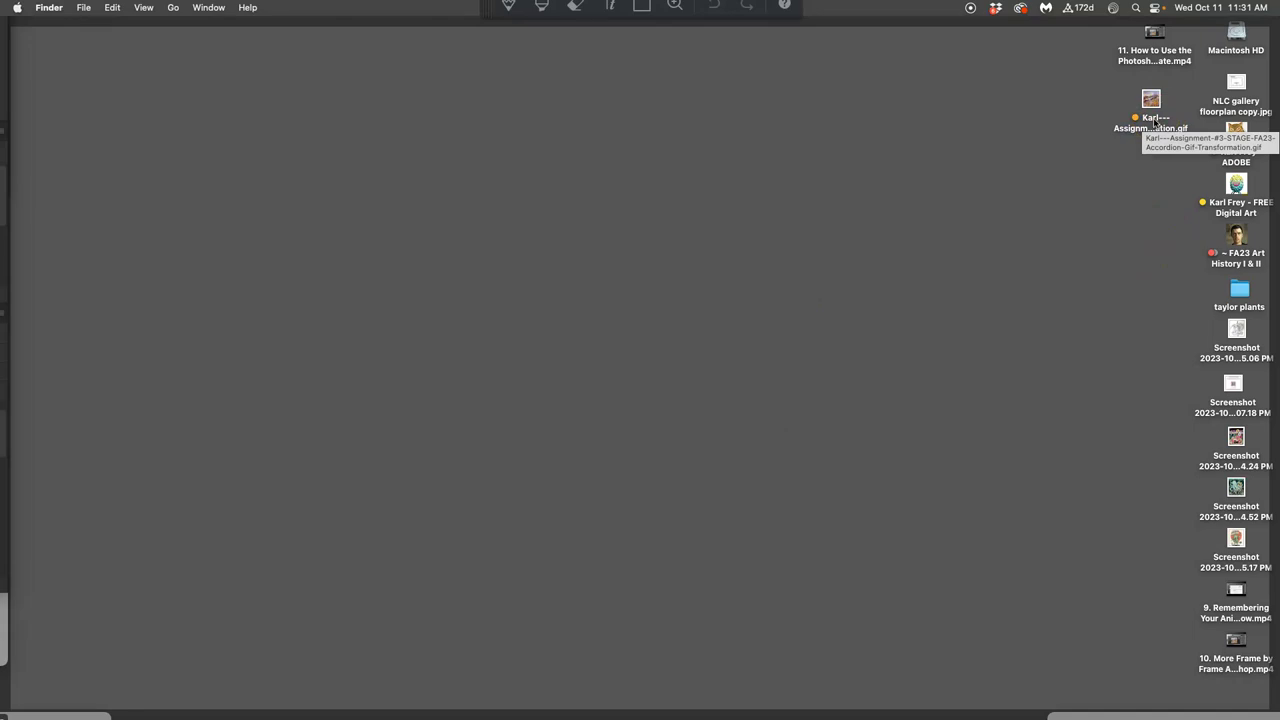
right_click(1154, 121)
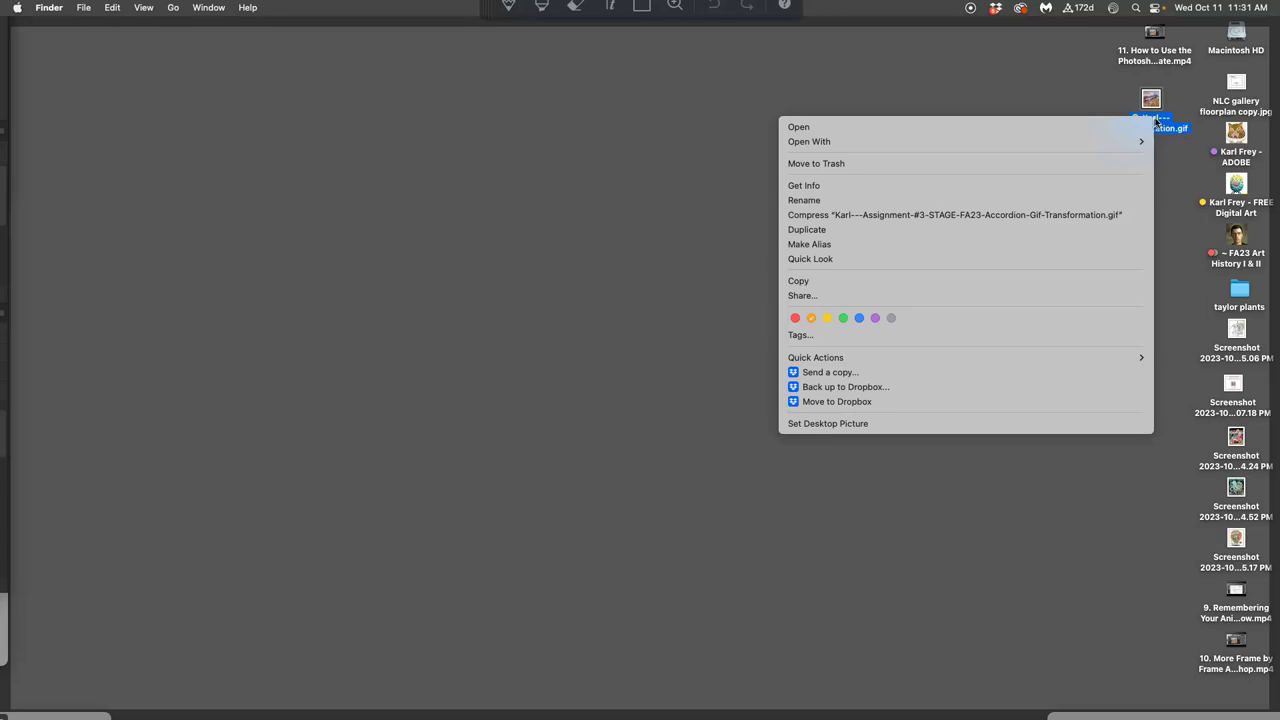
mouse_move(893, 140)
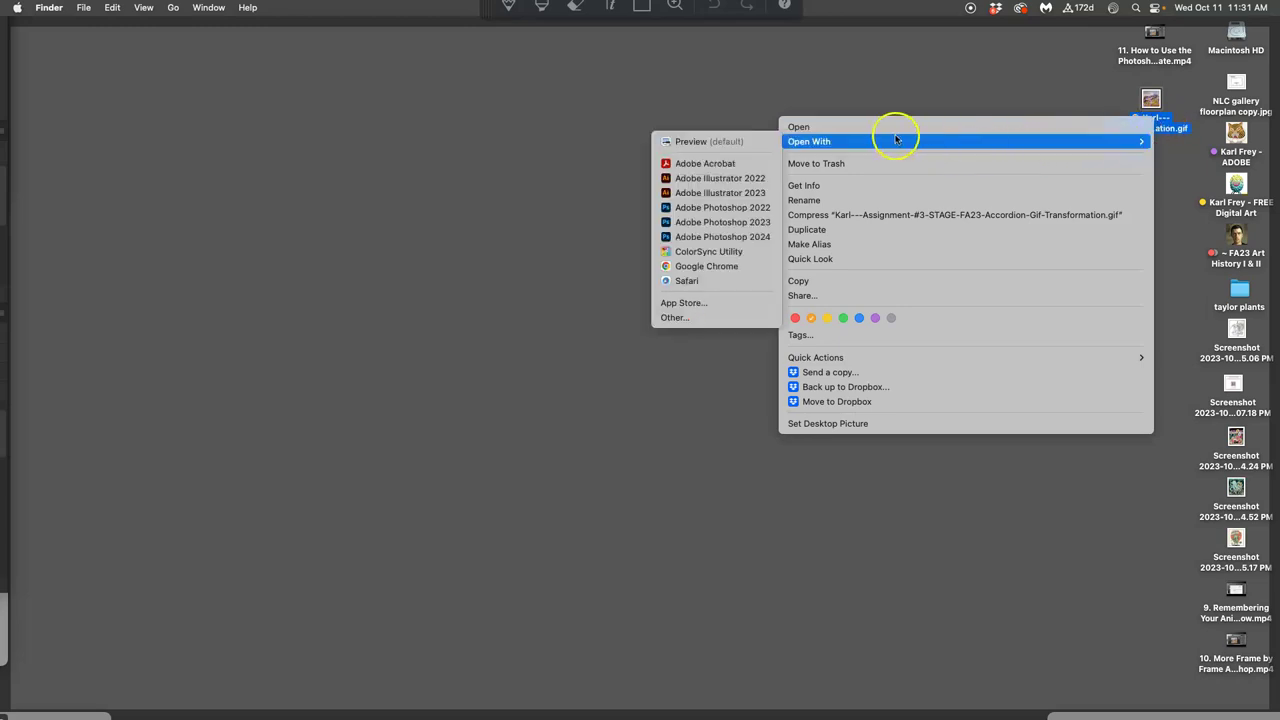
- Open the GIF in Safari, shrink it to fit, watch it play, and close the window
click(703, 280)
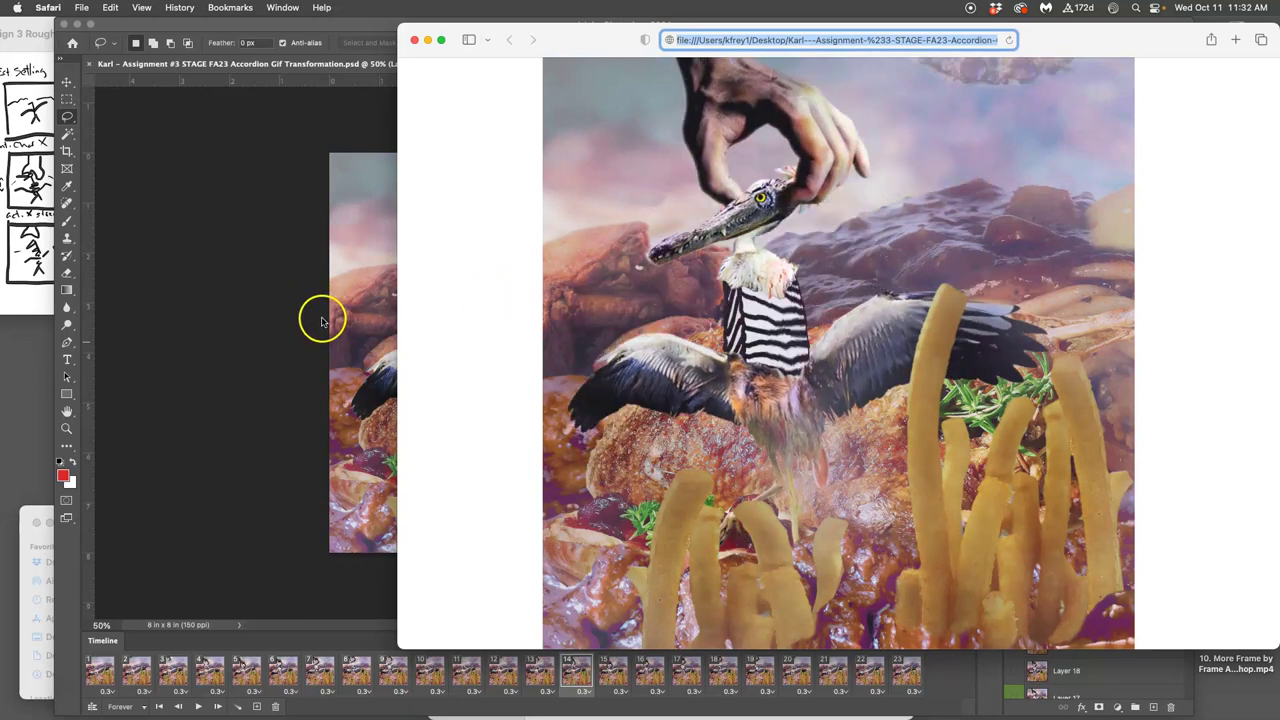
key(super+minus)
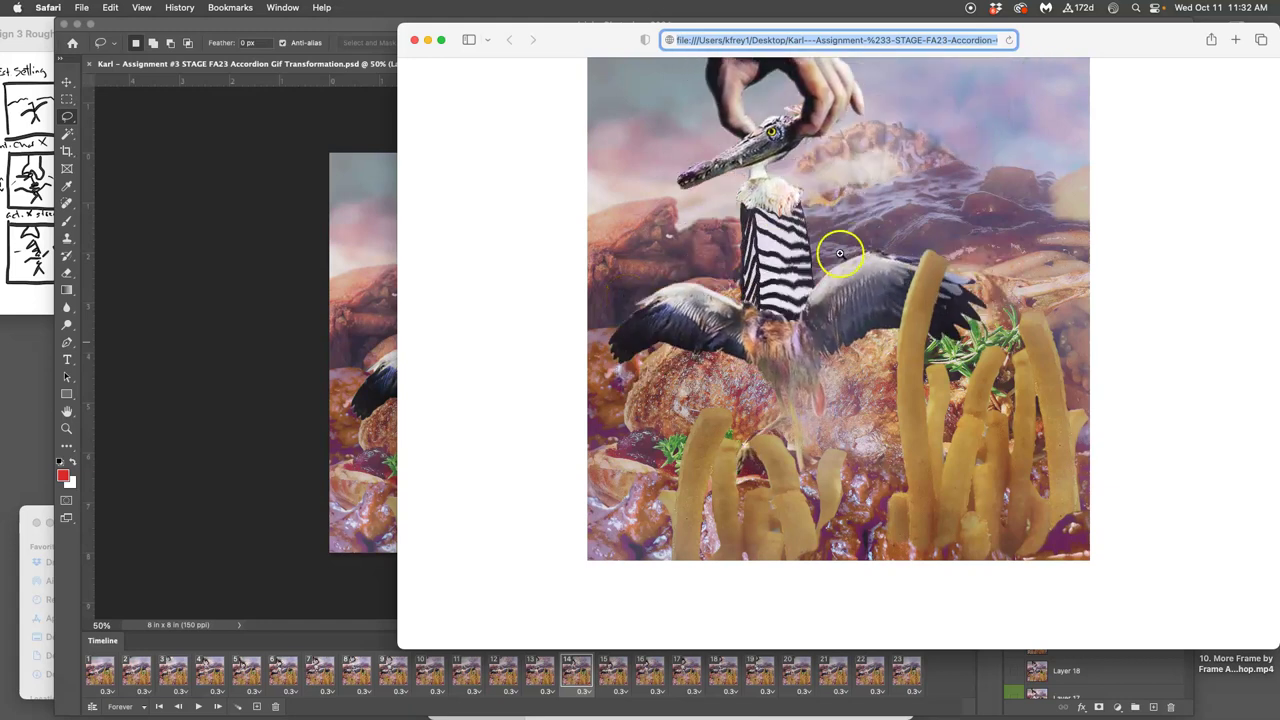
click(803, 320)
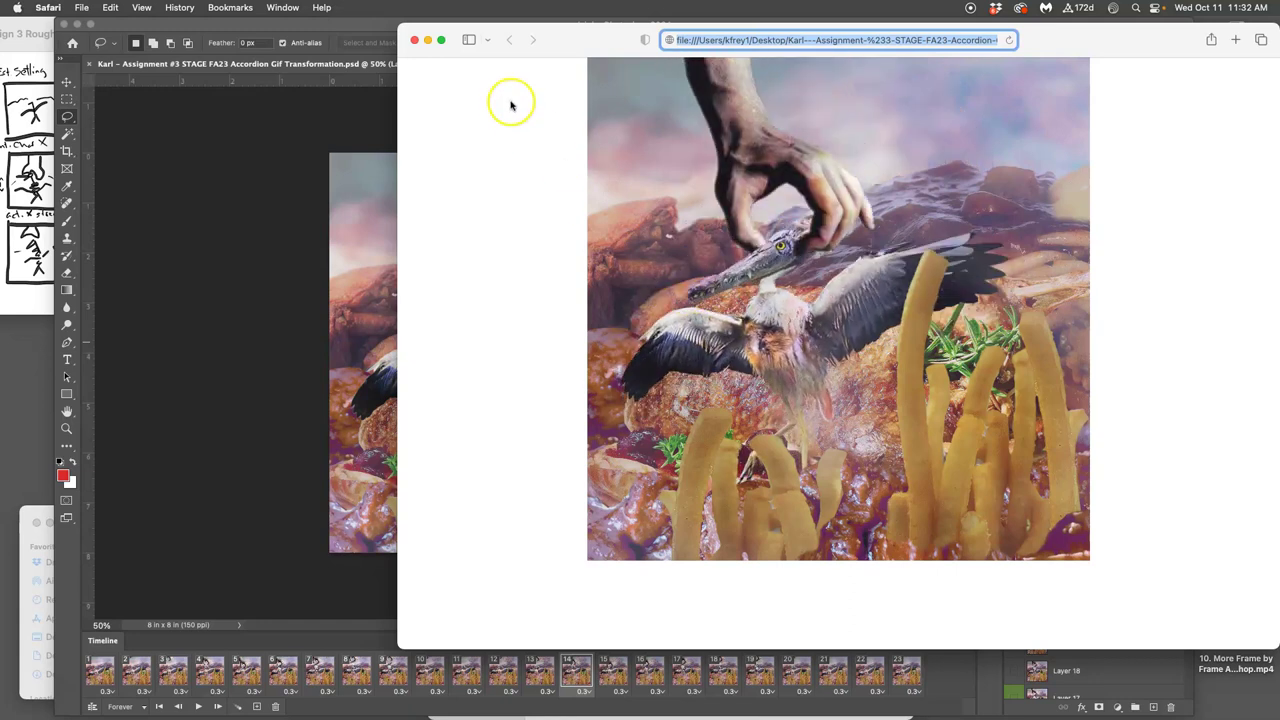
click(416, 41)
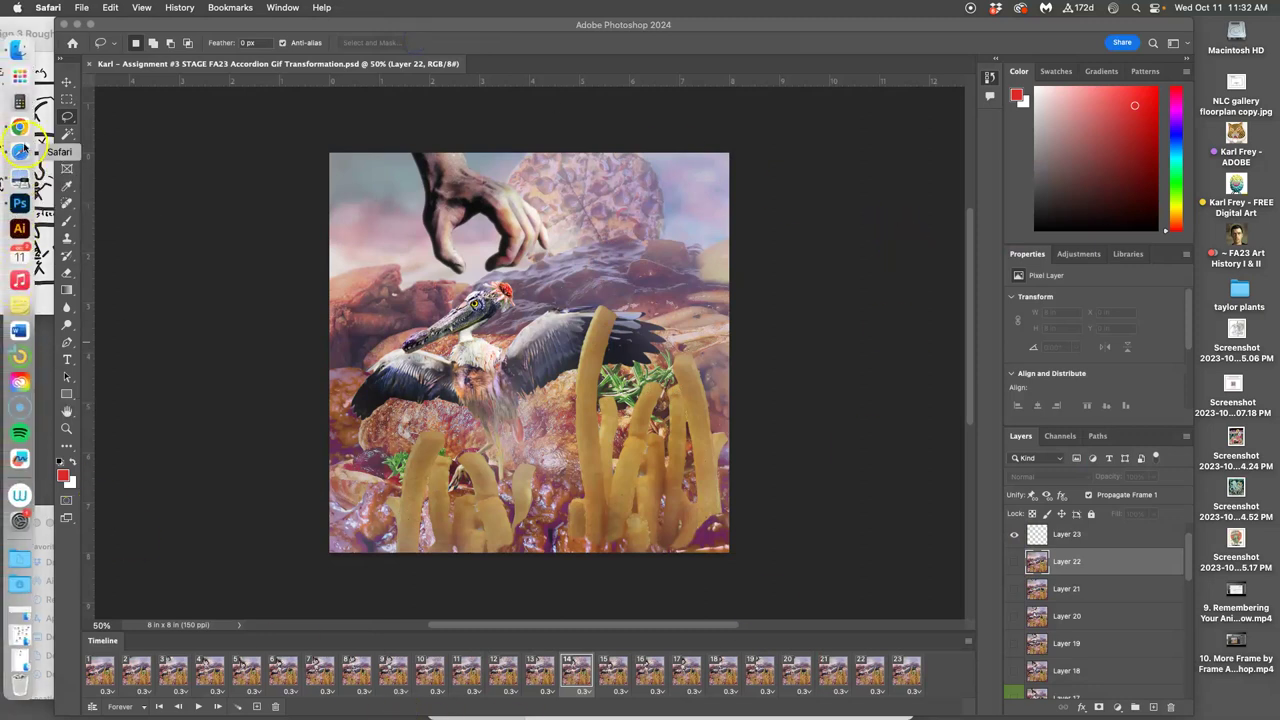
- Edit the instructor's example reply in Canvas and place the cursor after the storyboard sketch
click(20, 135)
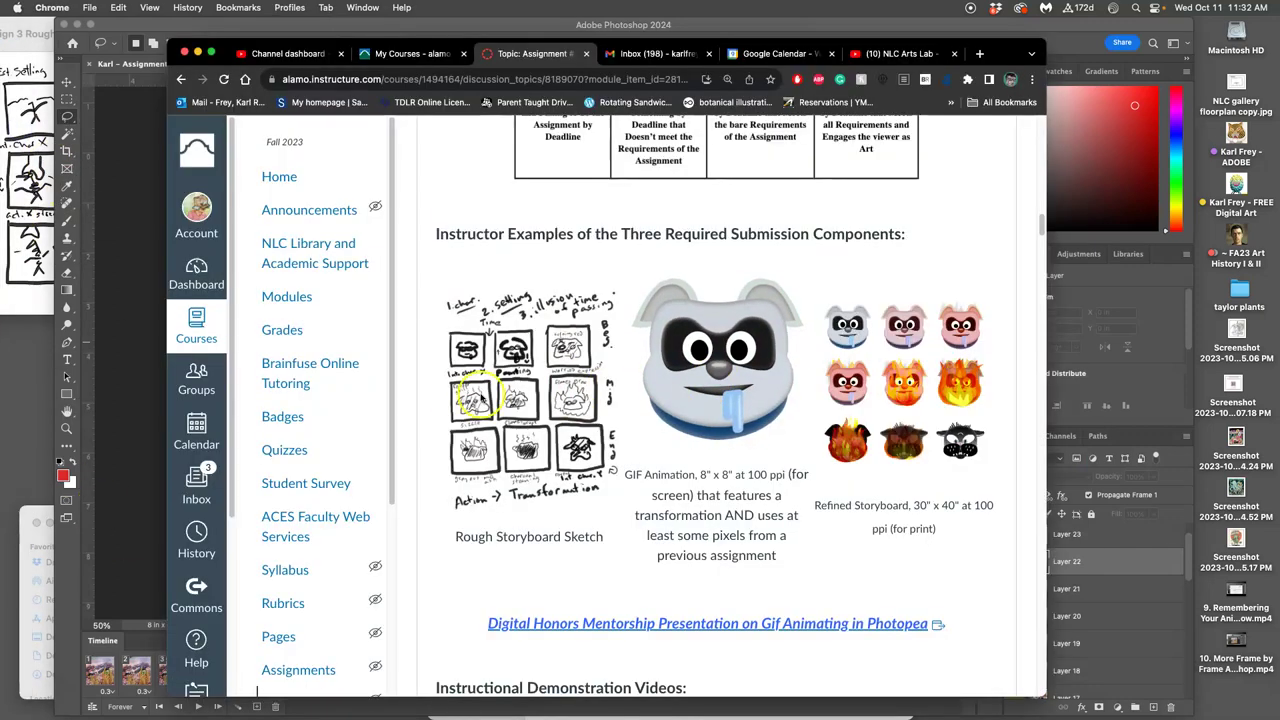
scroll(553, 421, down, 10)
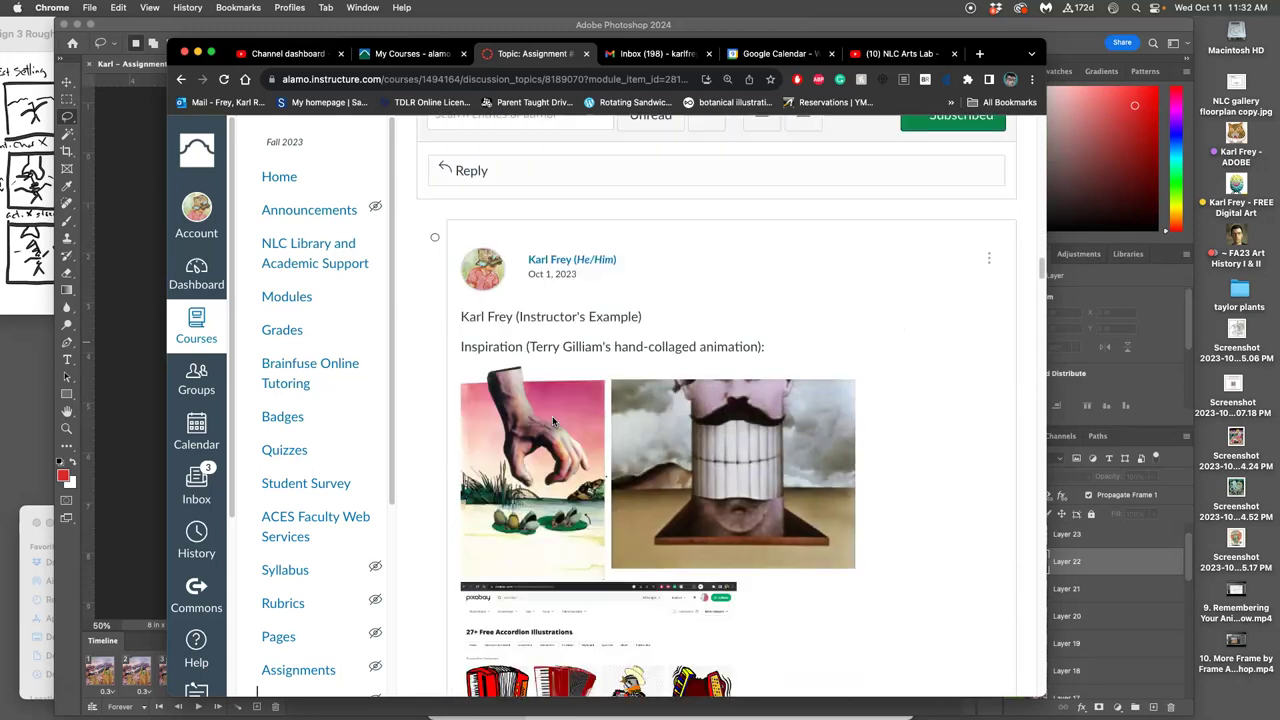
scroll(553, 421, down, 4)
scroll(731, 414, up, 3)
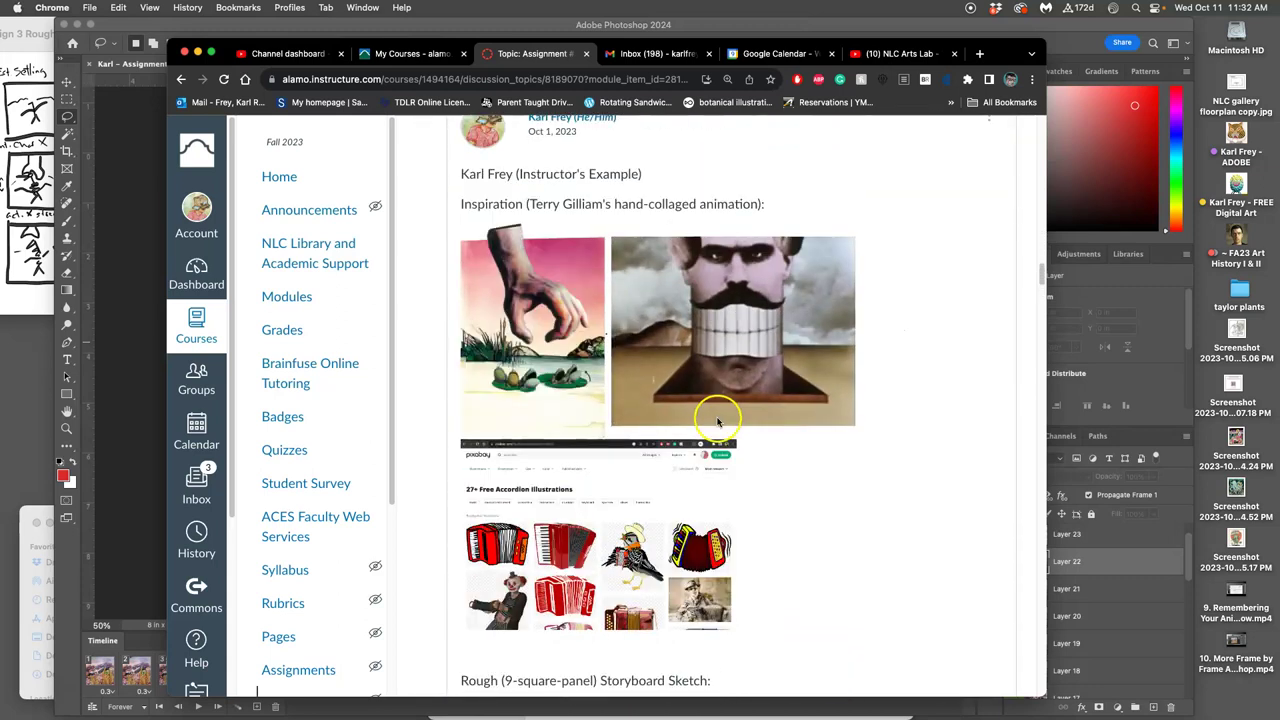
click(989, 137)
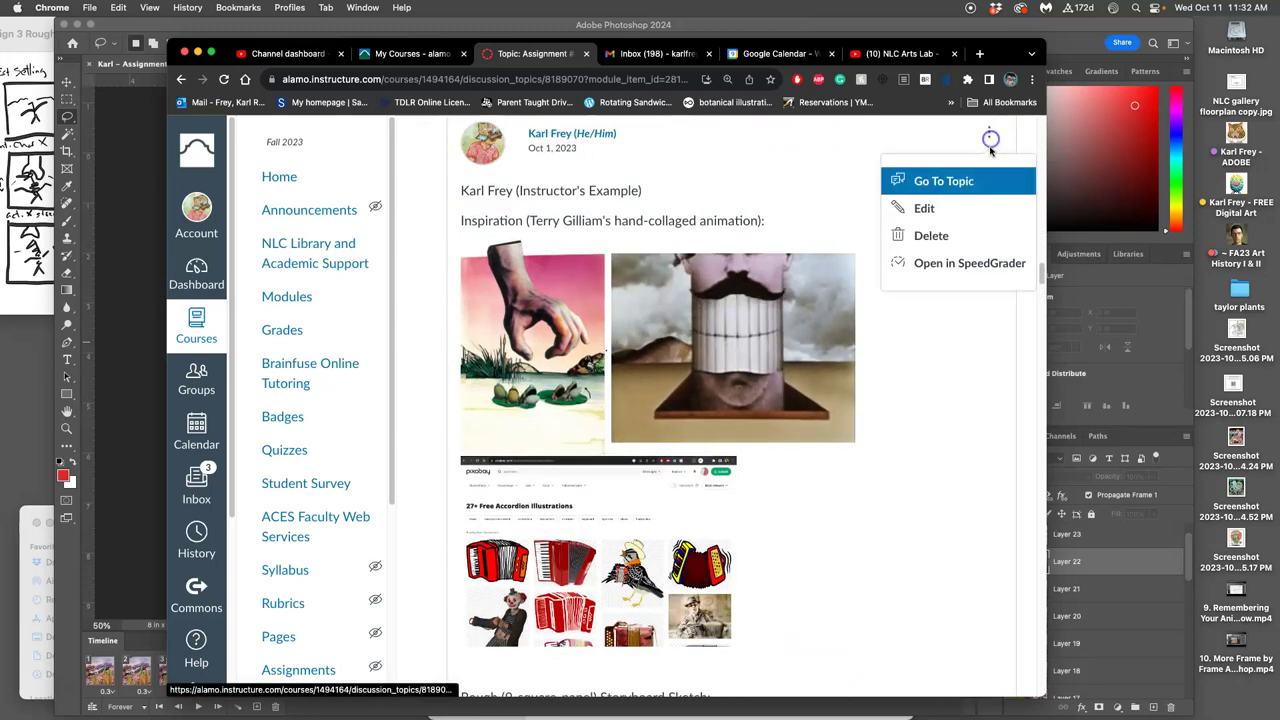
click(929, 220)
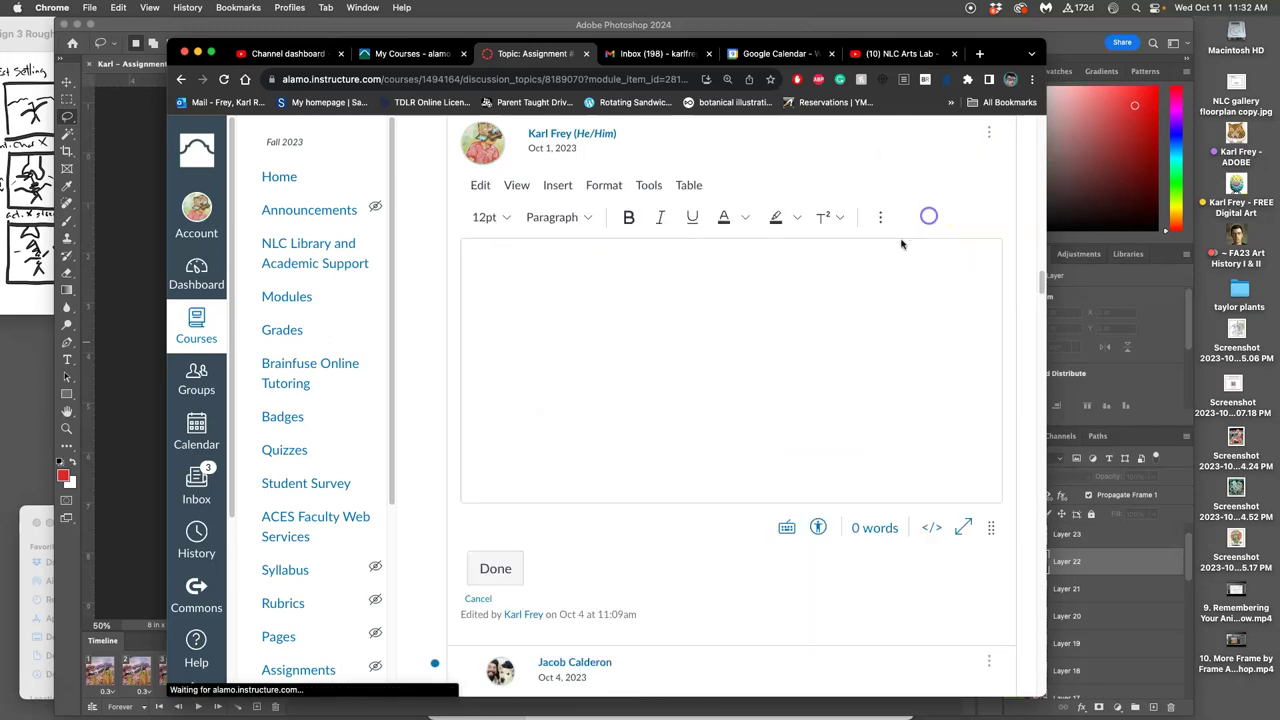
scroll(753, 383, down, 3)
scroll(753, 383, down, 5)
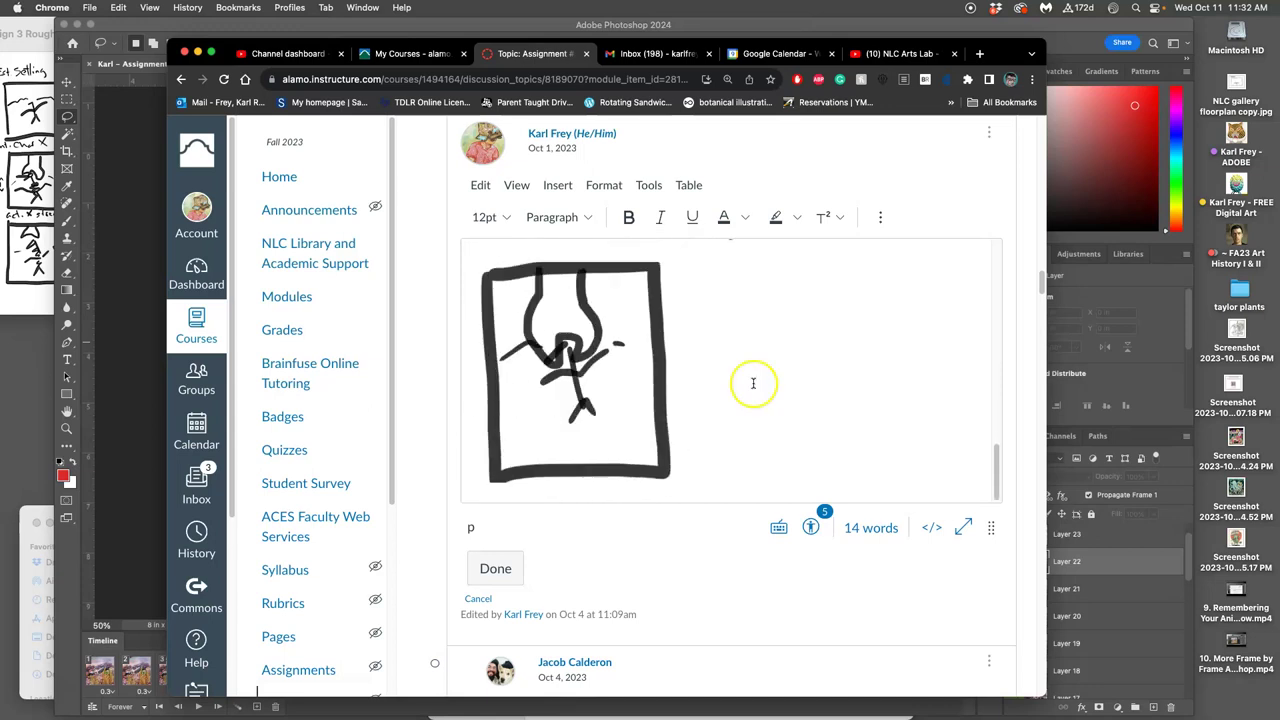
click(755, 397)
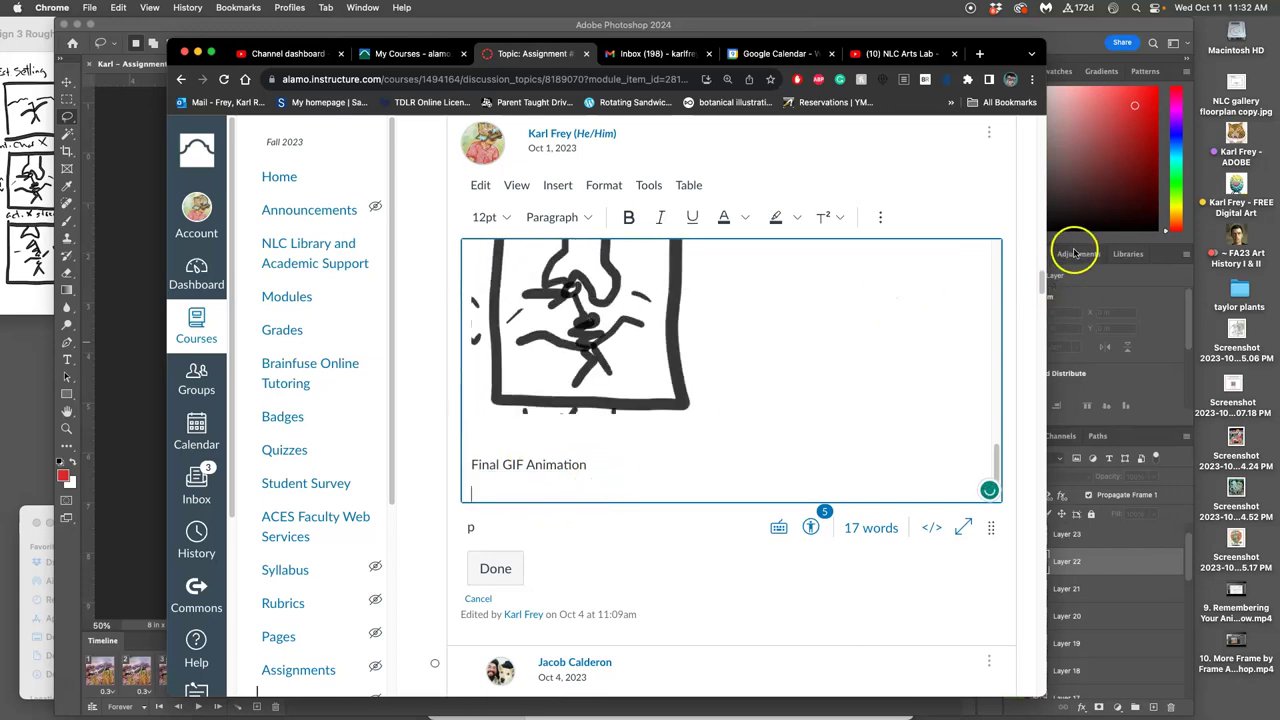
- Drag the GIF from the Desktop into the reply below the caption
drag(1237, 237, 586, 509)
click(880, 215)
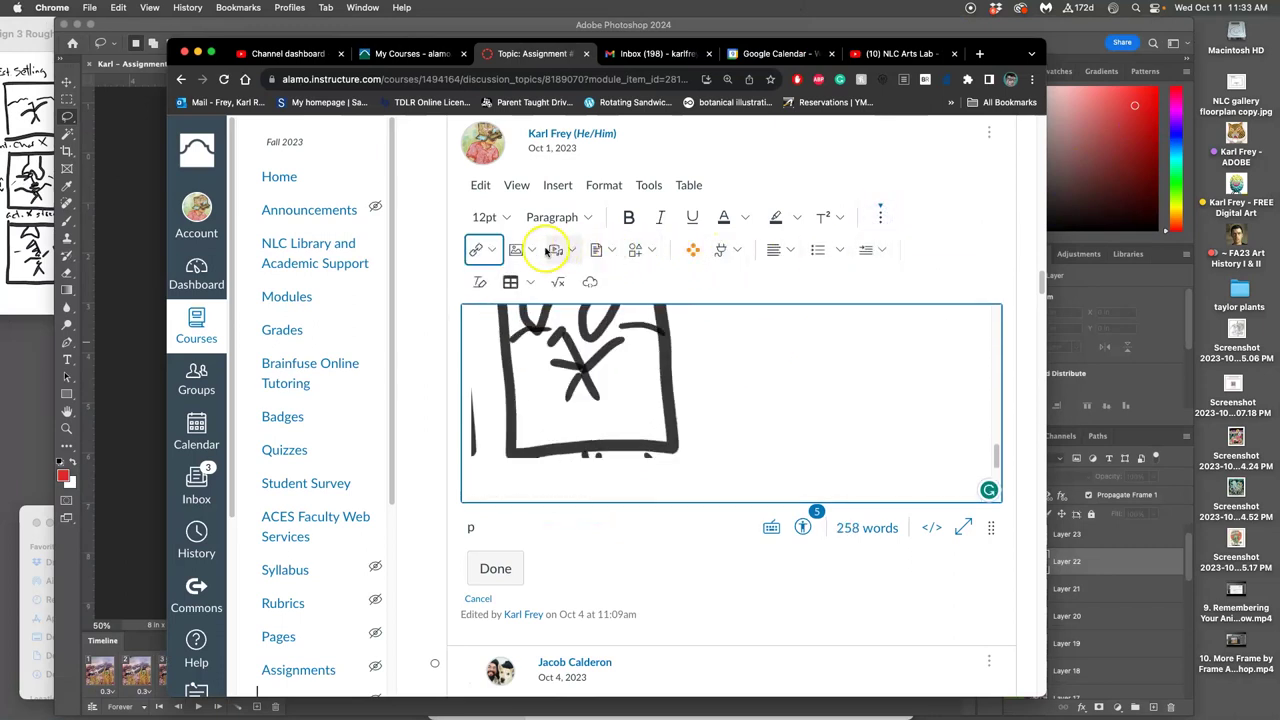
scroll(840, 410, down, 5)
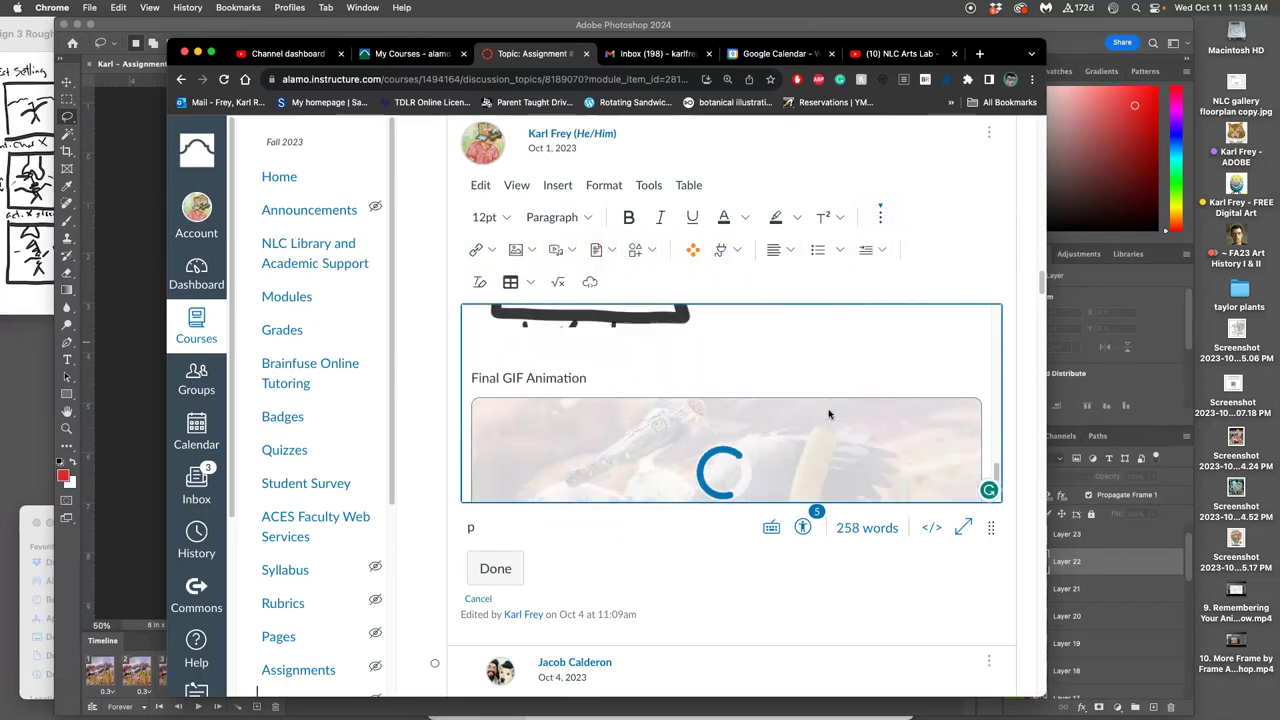
scroll(828, 414, down, 1)
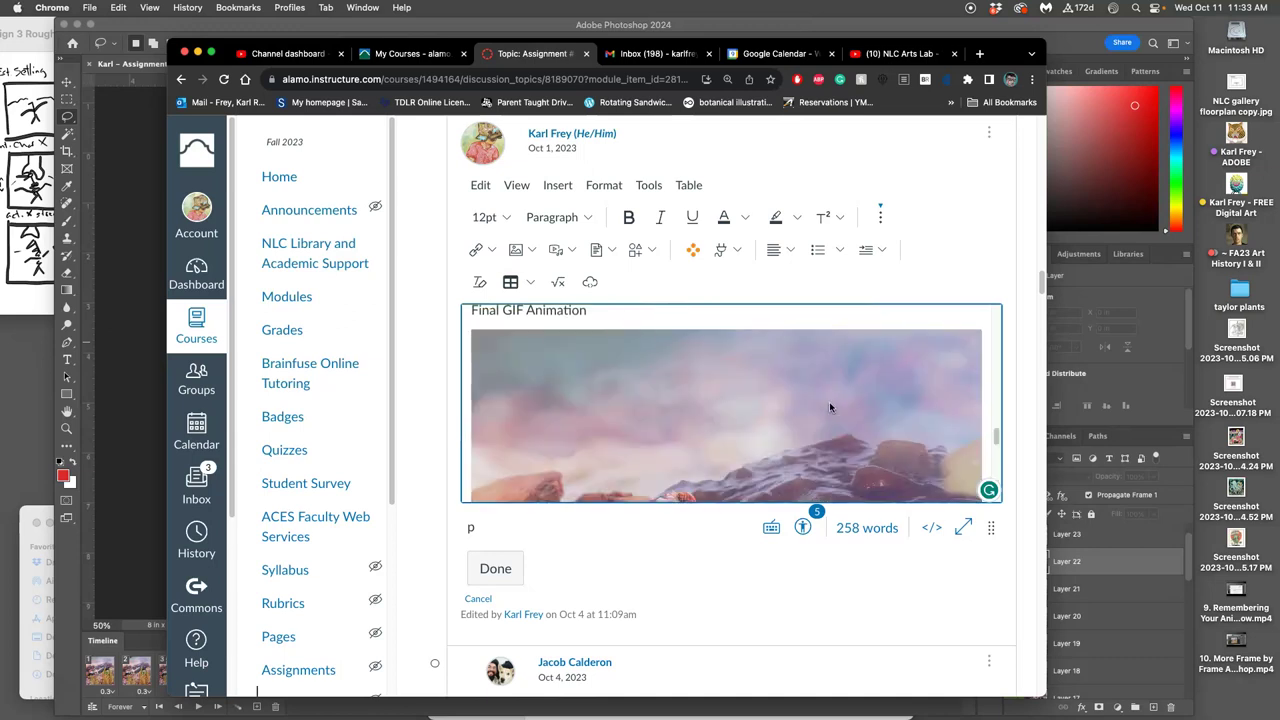
- Shrink the inserted GIF to 356 × 356 px and put the cursor below it
click(825, 400)
drag(979, 330, 822, 338)
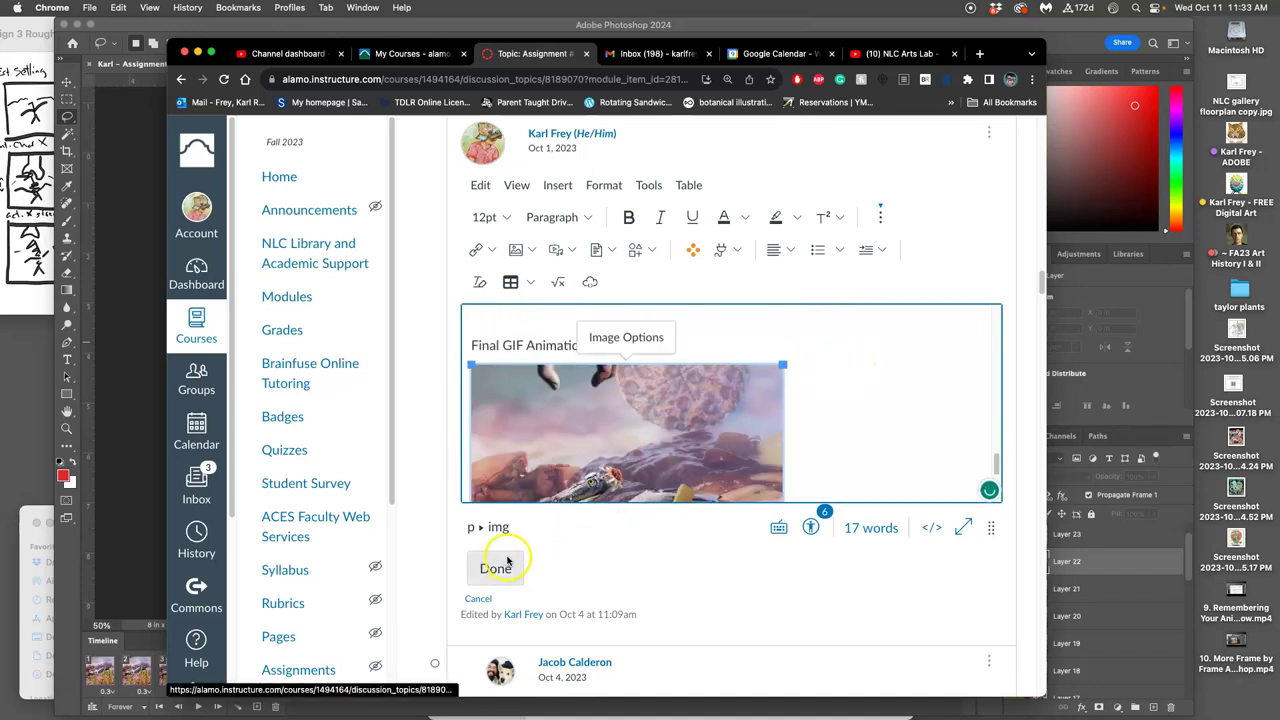
click(805, 429)
click(793, 443)
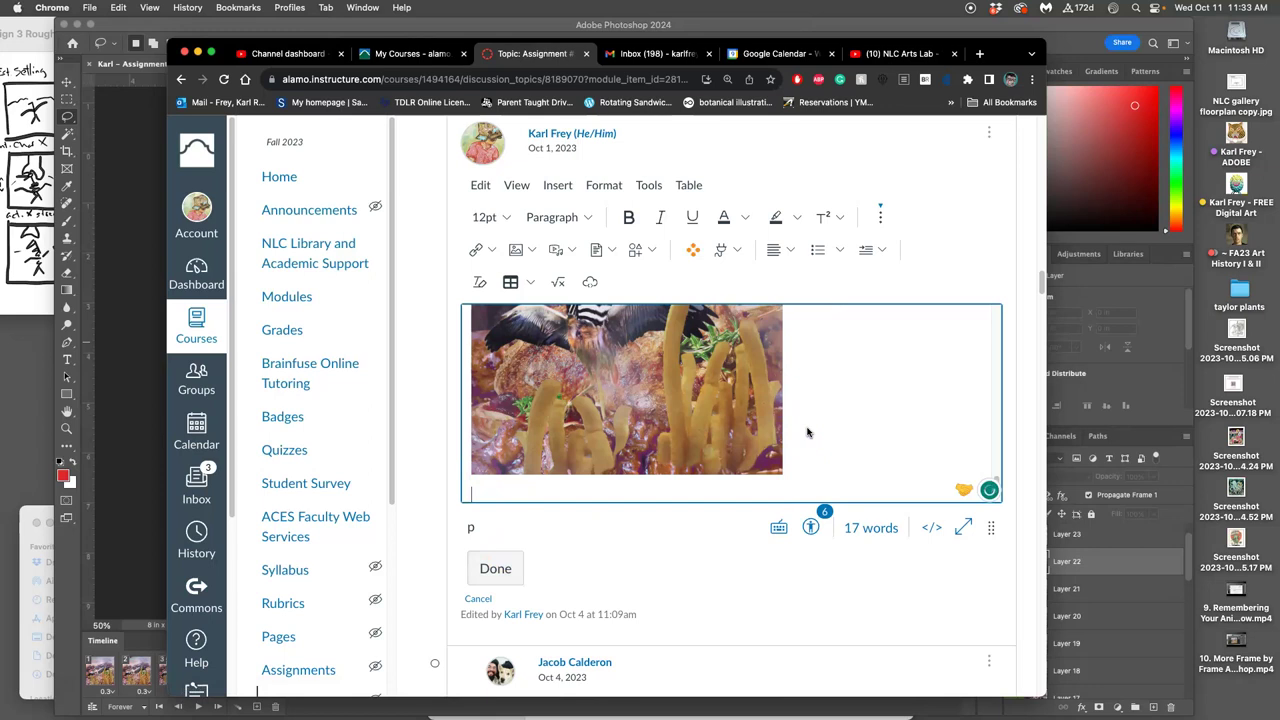
- Save the edited reply and look over the posted sketch, GIF and assignment page
click(497, 567)
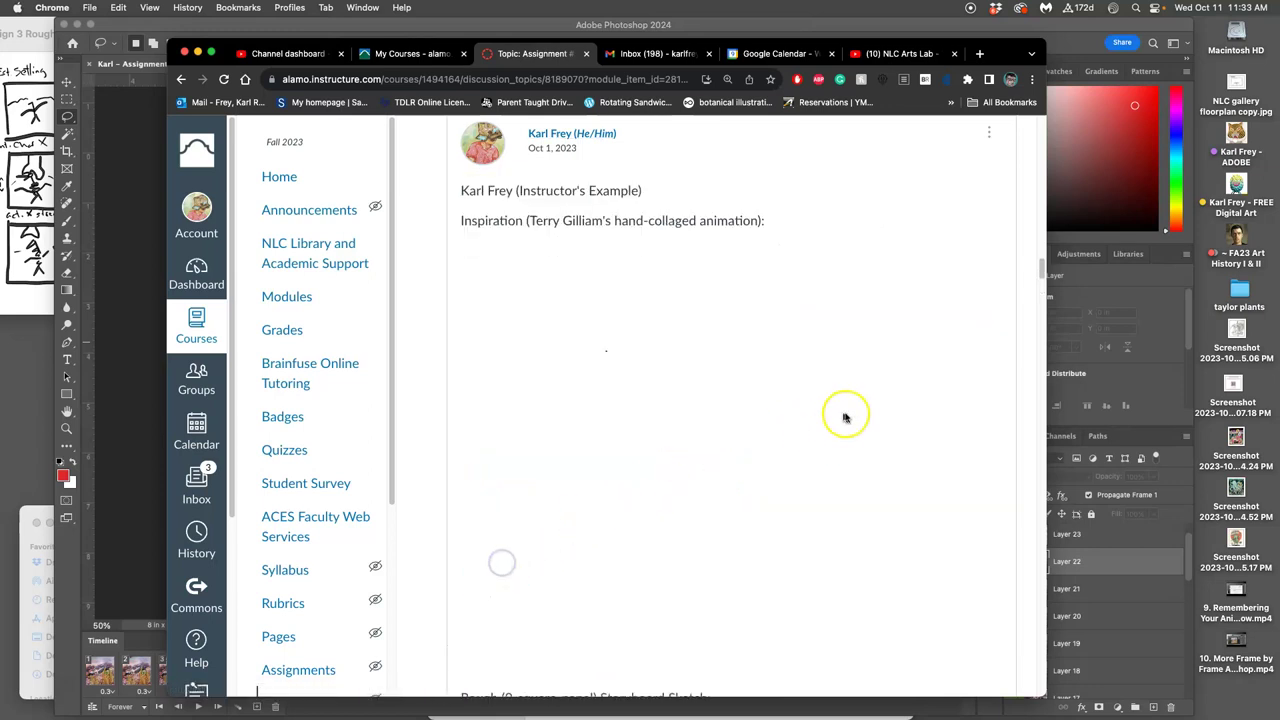
scroll(860, 412, down, 12)
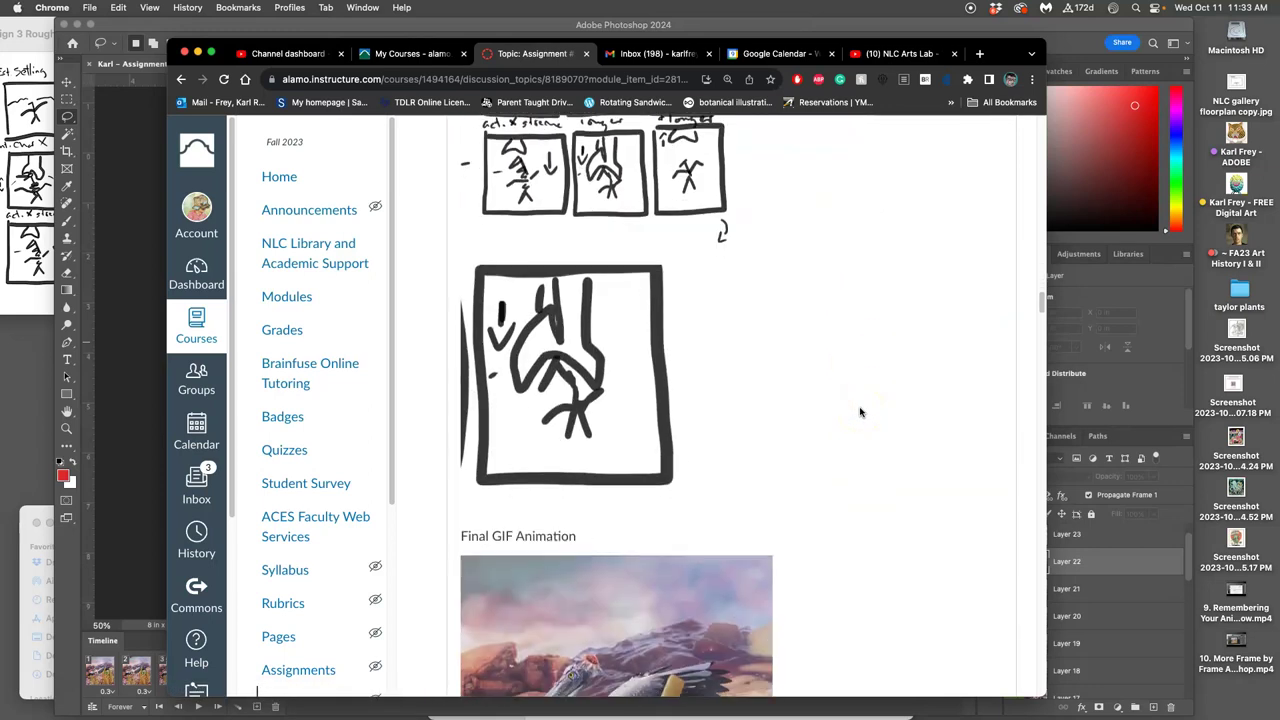
scroll(860, 412, down, 2)
click(944, 425)
click(843, 500)
scroll(822, 500, up, 10)
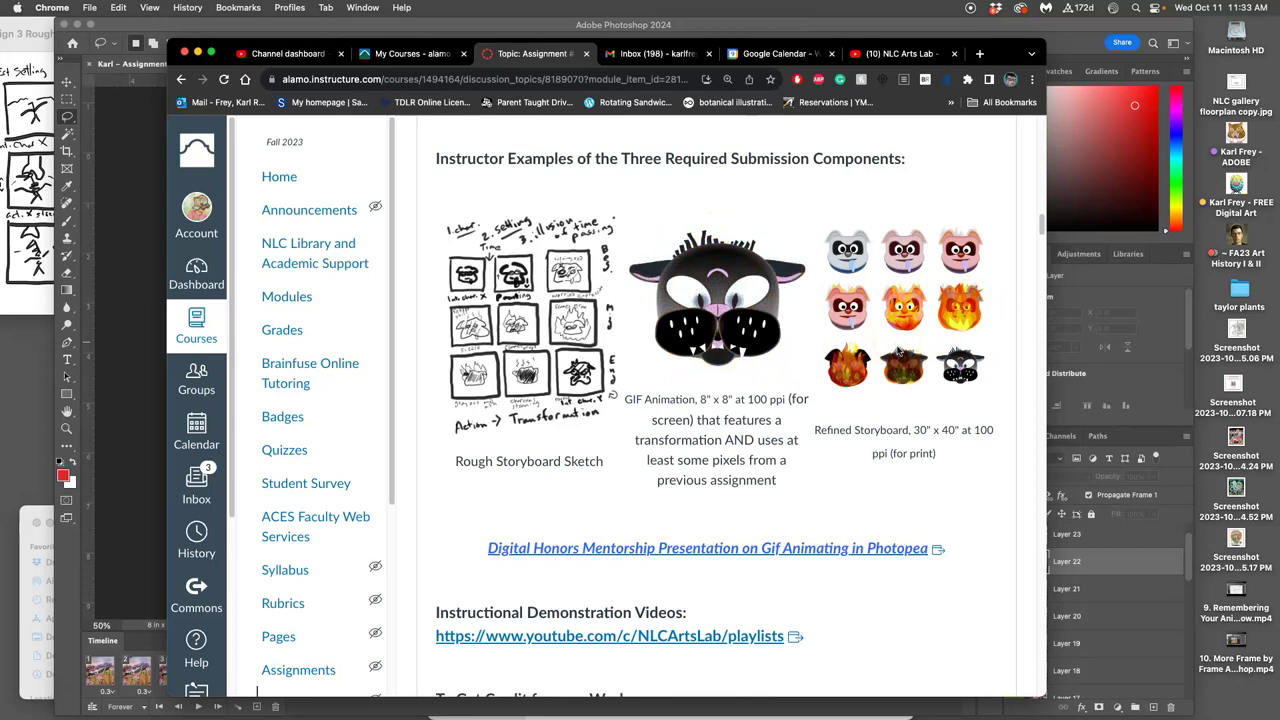
scroll(897, 348, up, 5)
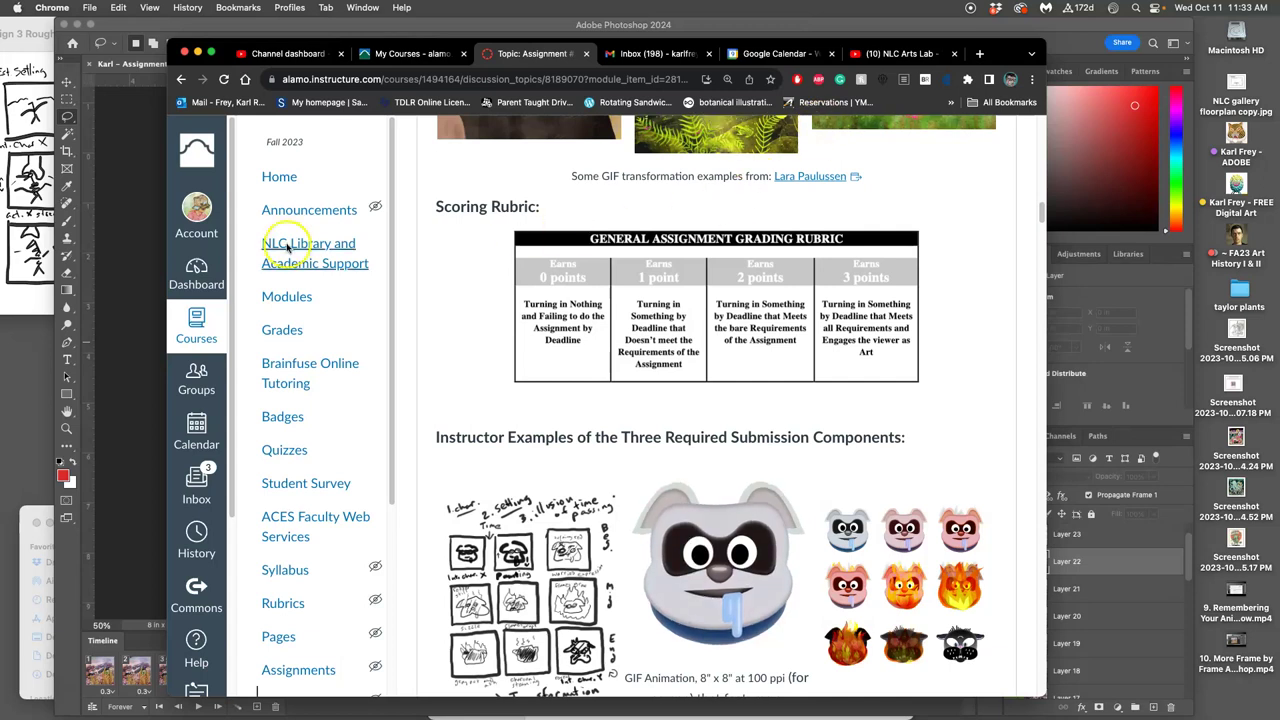
- Flatten the accordion animation's frames into separate Frame layers from the Timeline menu
click(130, 250)
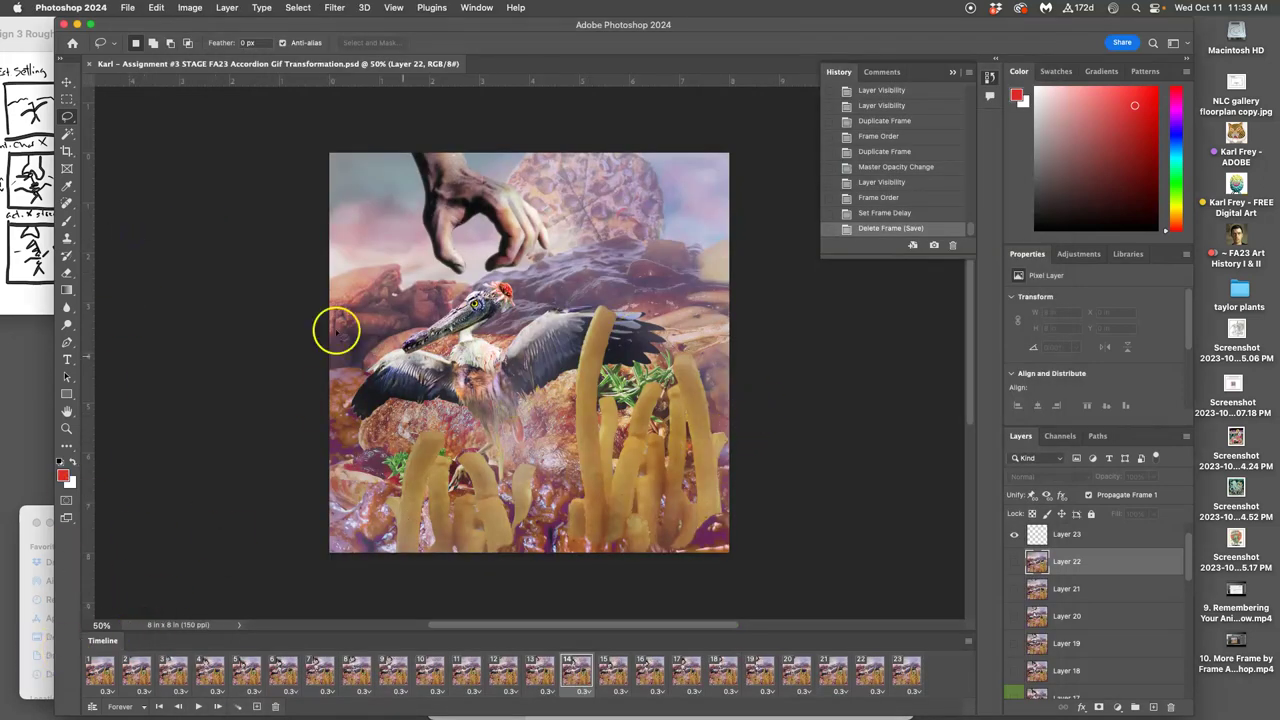
drag(228, 68, 250, 110)
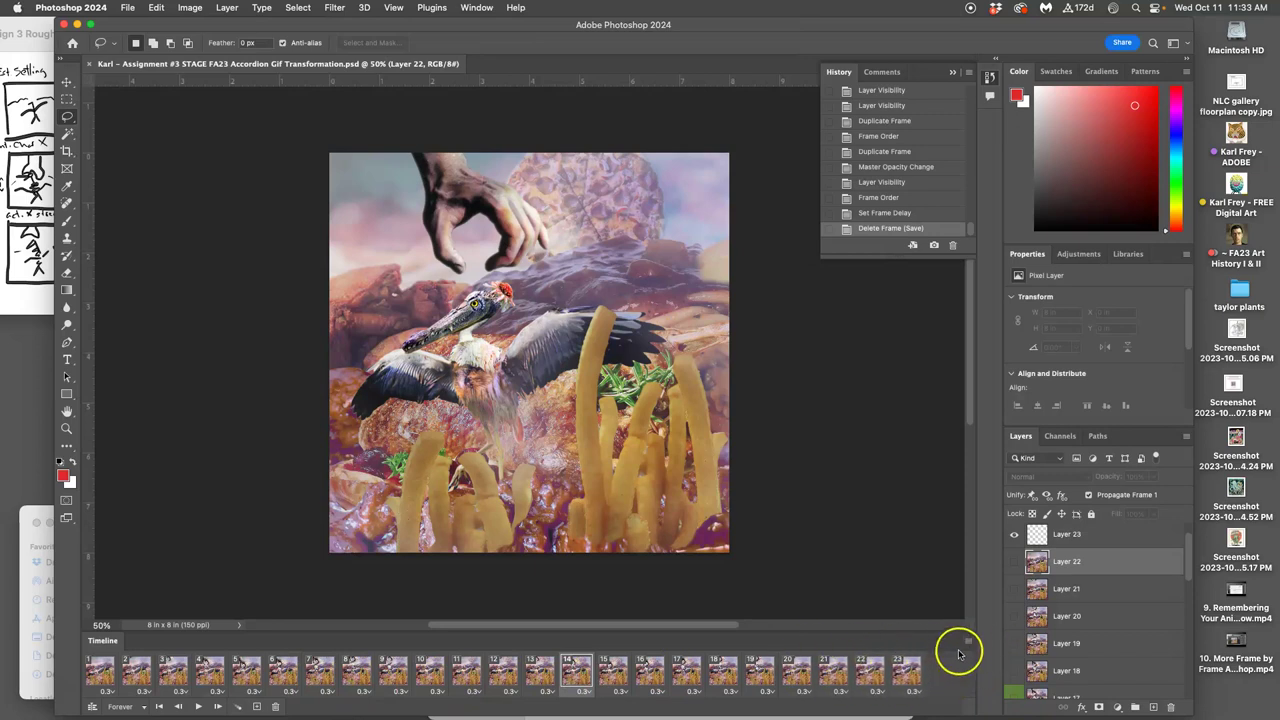
click(968, 645)
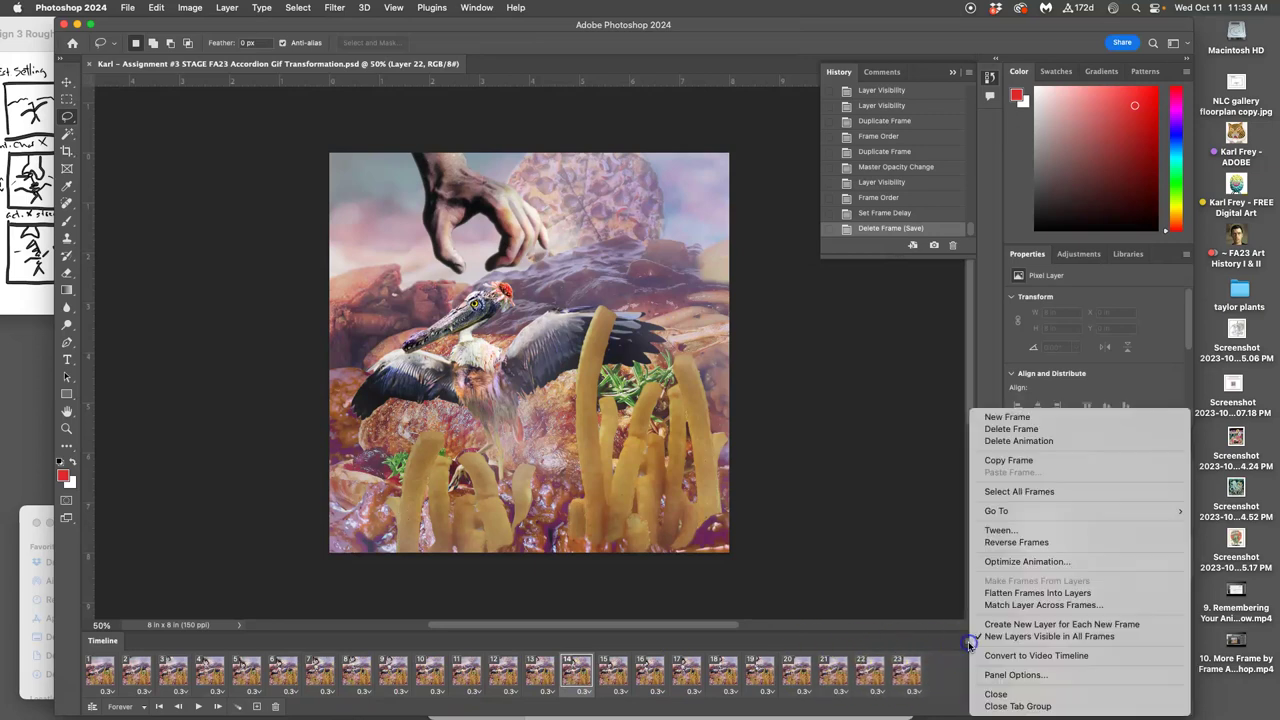
click(1000, 594)
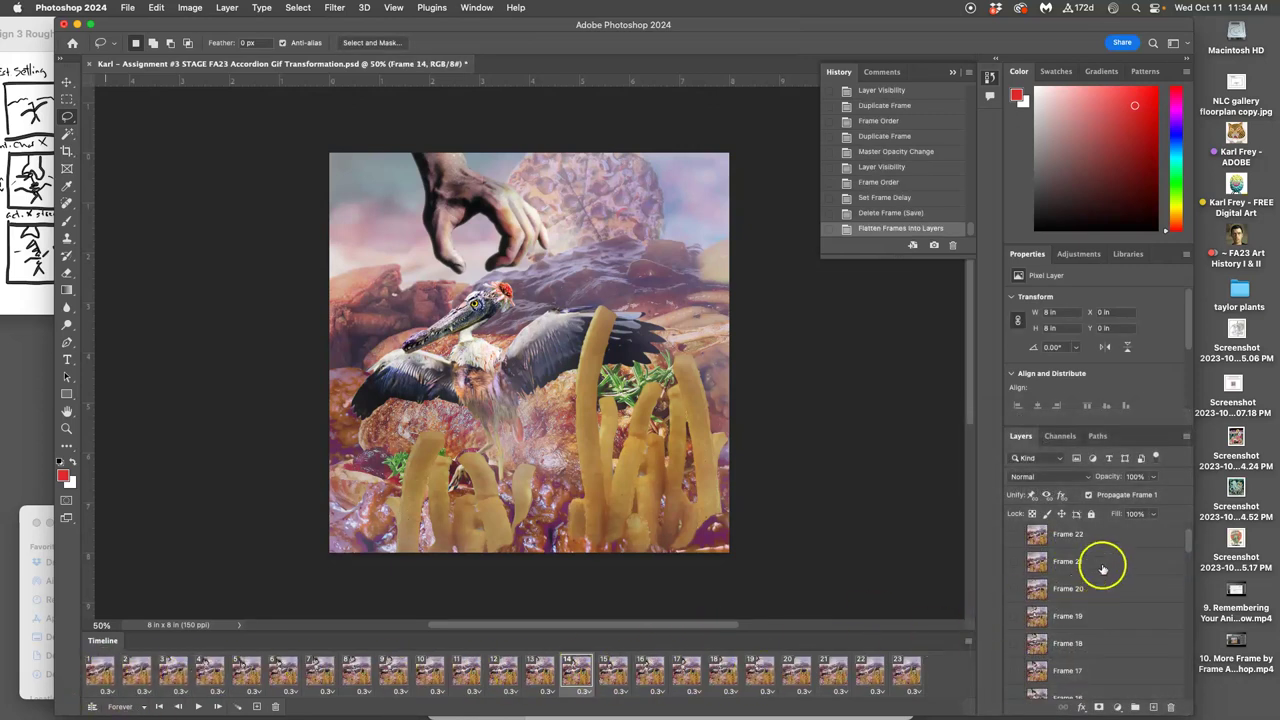
- Delete Layer 1 through Layer 25, keeping only the Frame layers, and play the animation
scroll(1102, 568, down, 10)
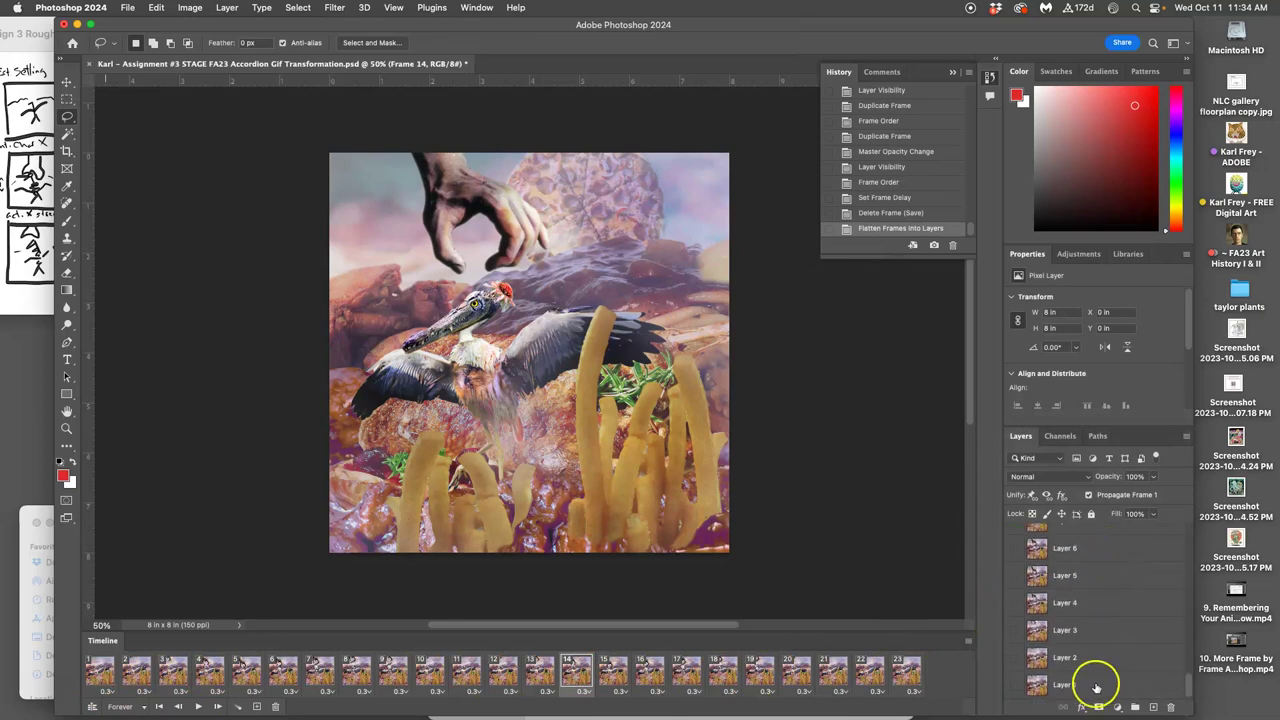
scroll(1082, 680, up, 6)
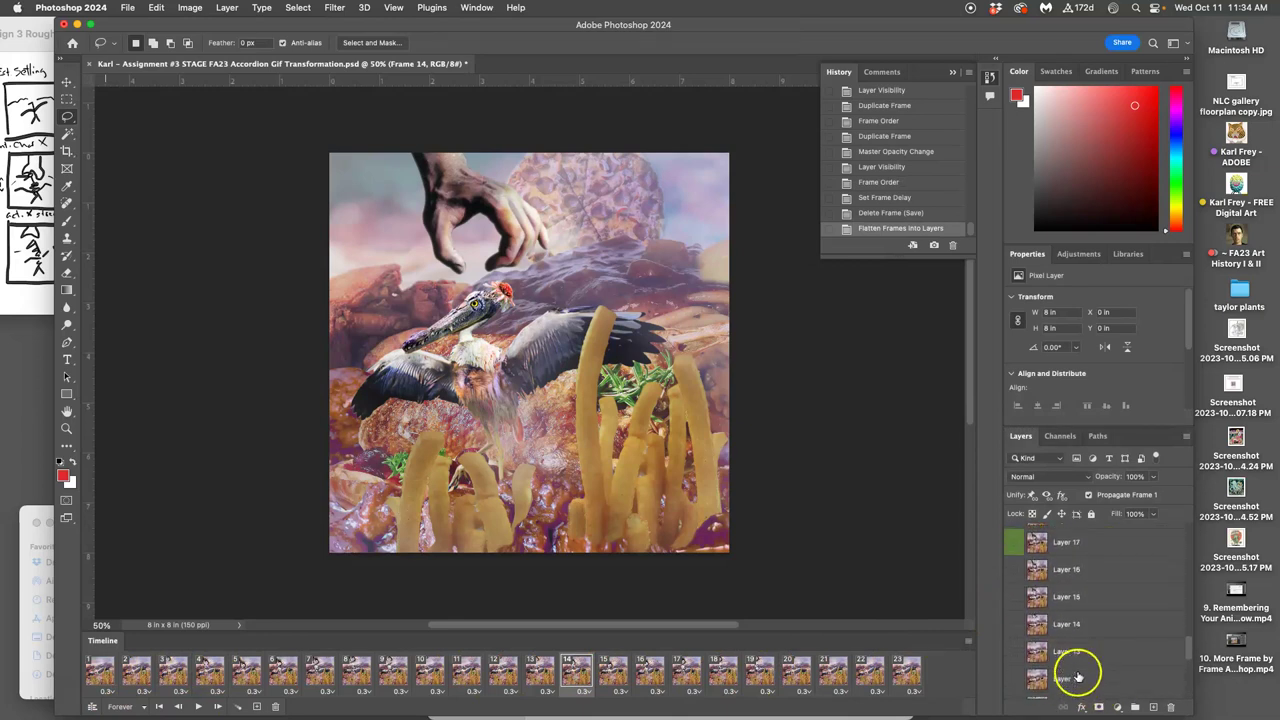
scroll(1078, 677, up, 5)
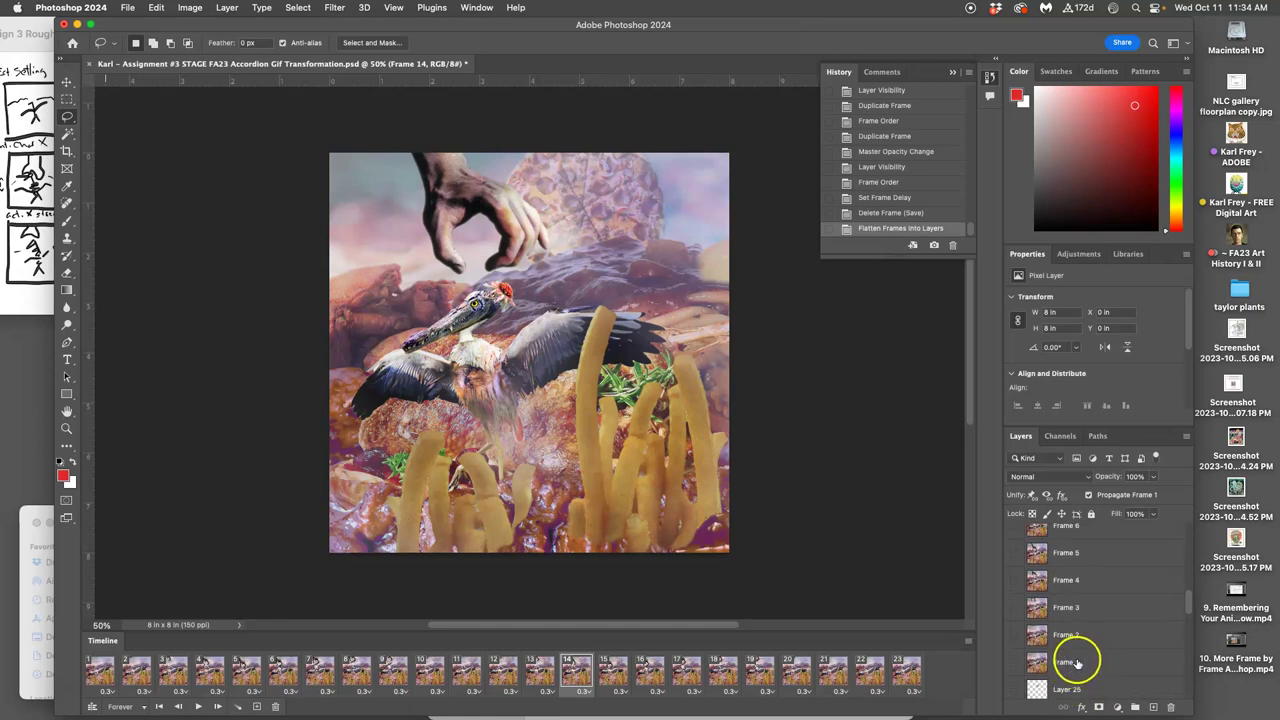
scroll(1080, 607, up, 8)
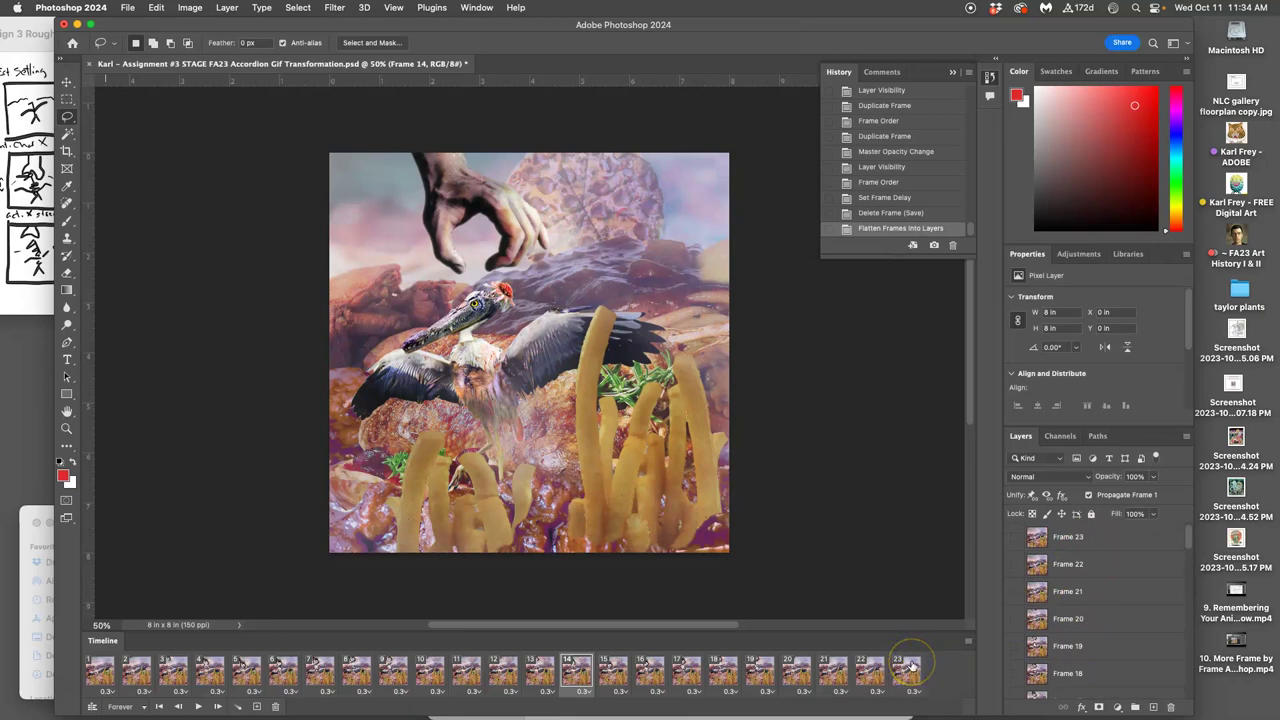
scroll(1068, 647, down, 5)
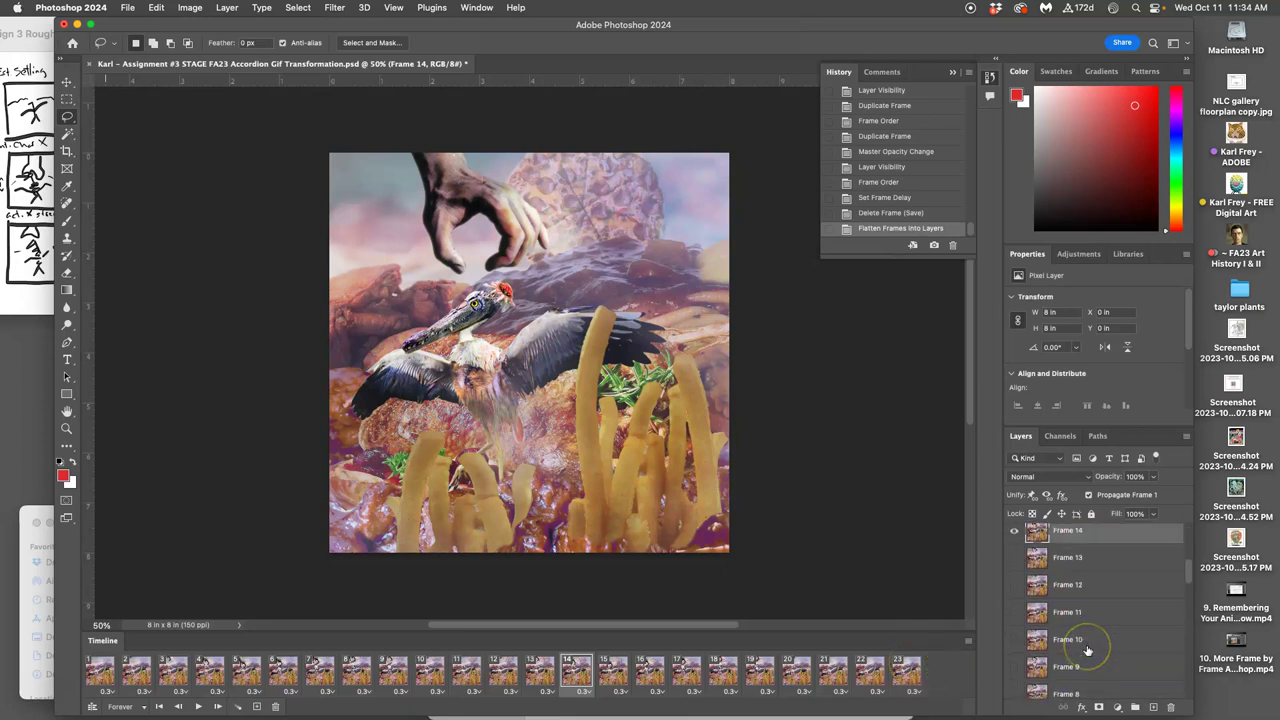
scroll(1087, 651, down, 10)
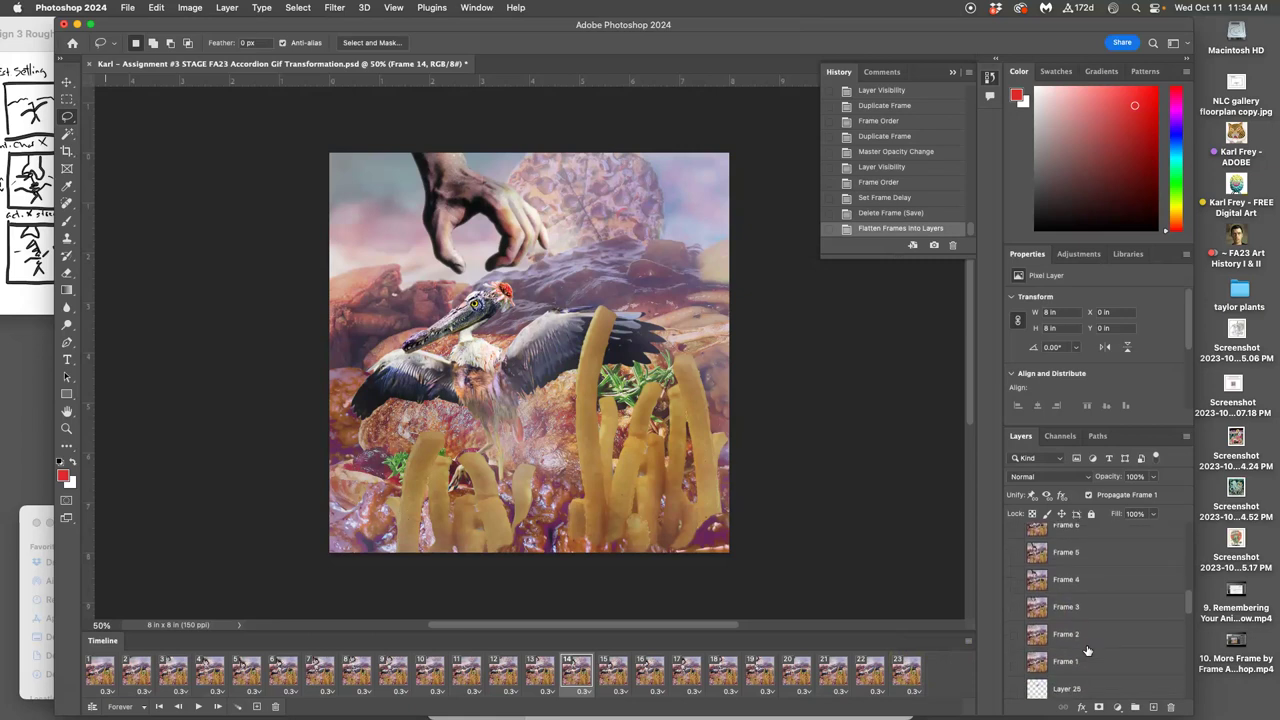
scroll(1087, 651, up, 3)
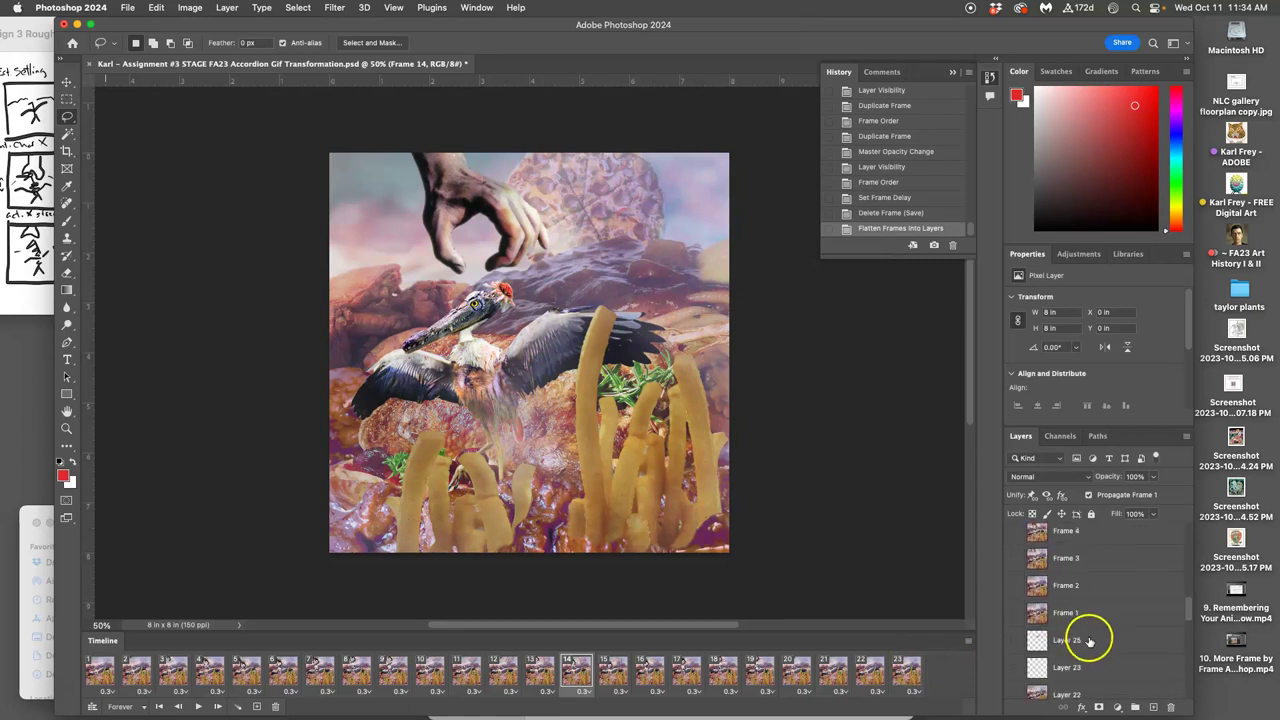
click(1090, 640)
scroll(1085, 648, down, 8)
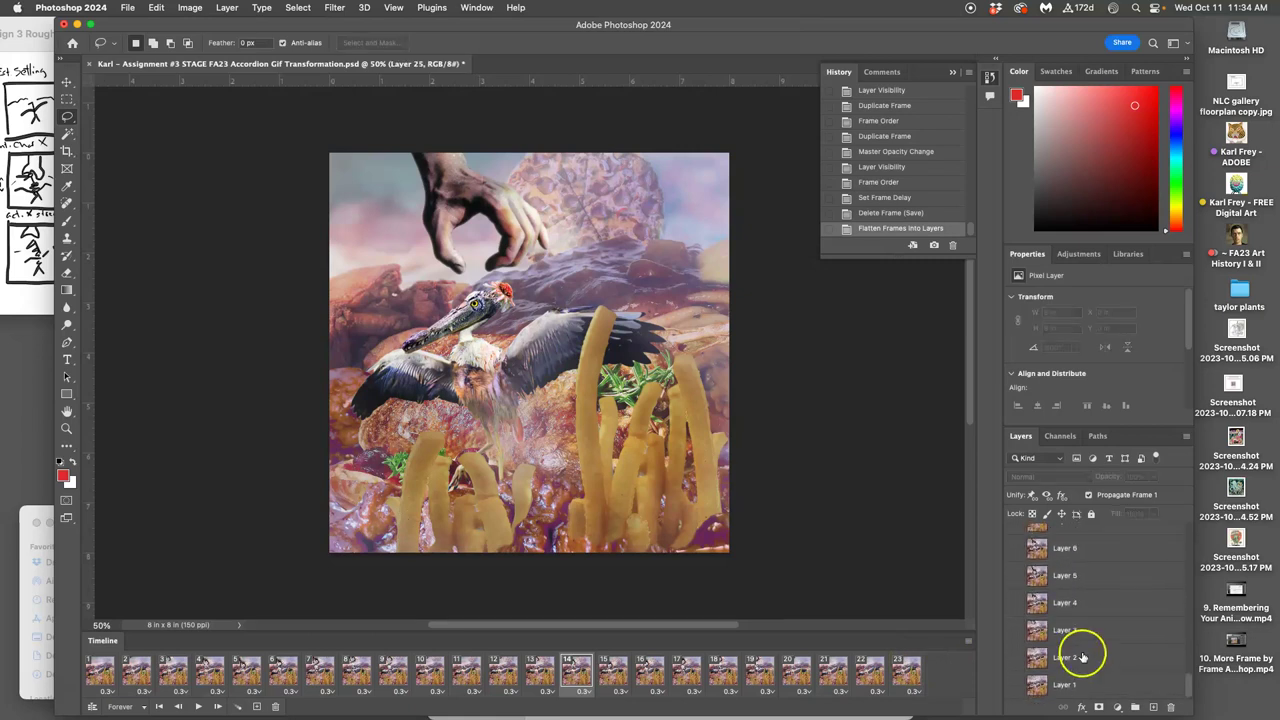
shift+click(1091, 686)
drag(1128, 686, 1172, 707)
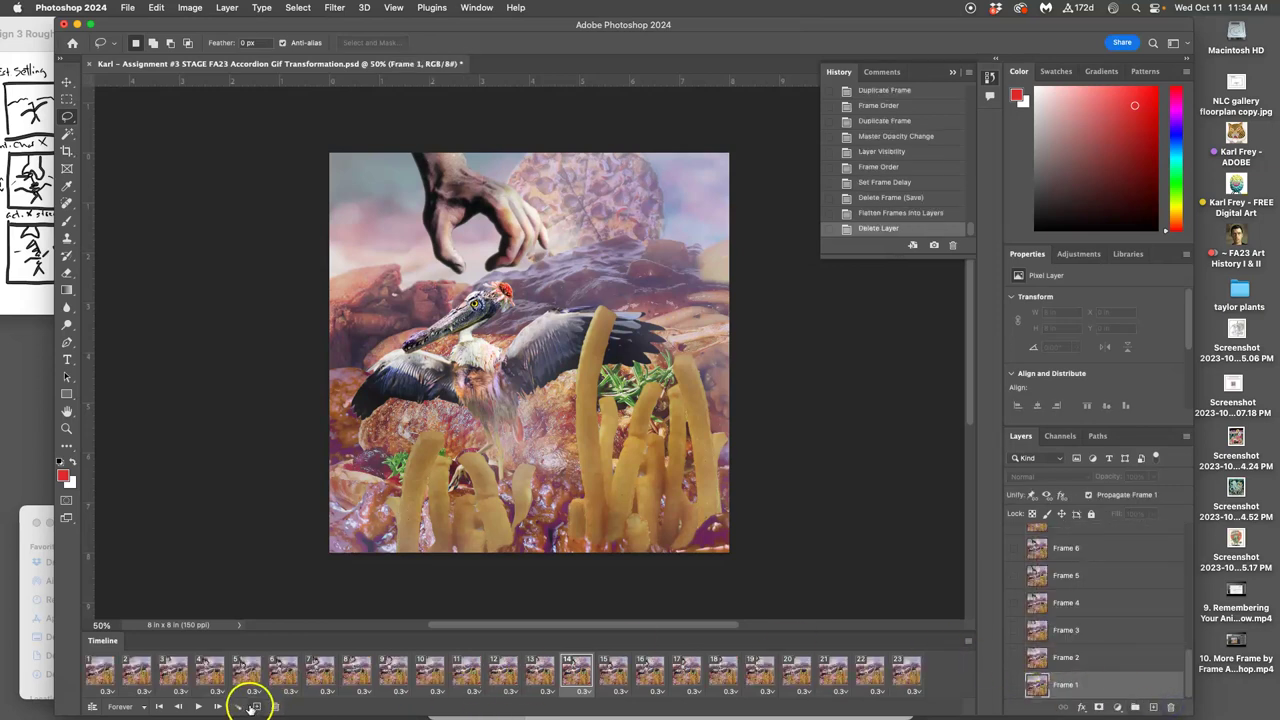
click(200, 707)
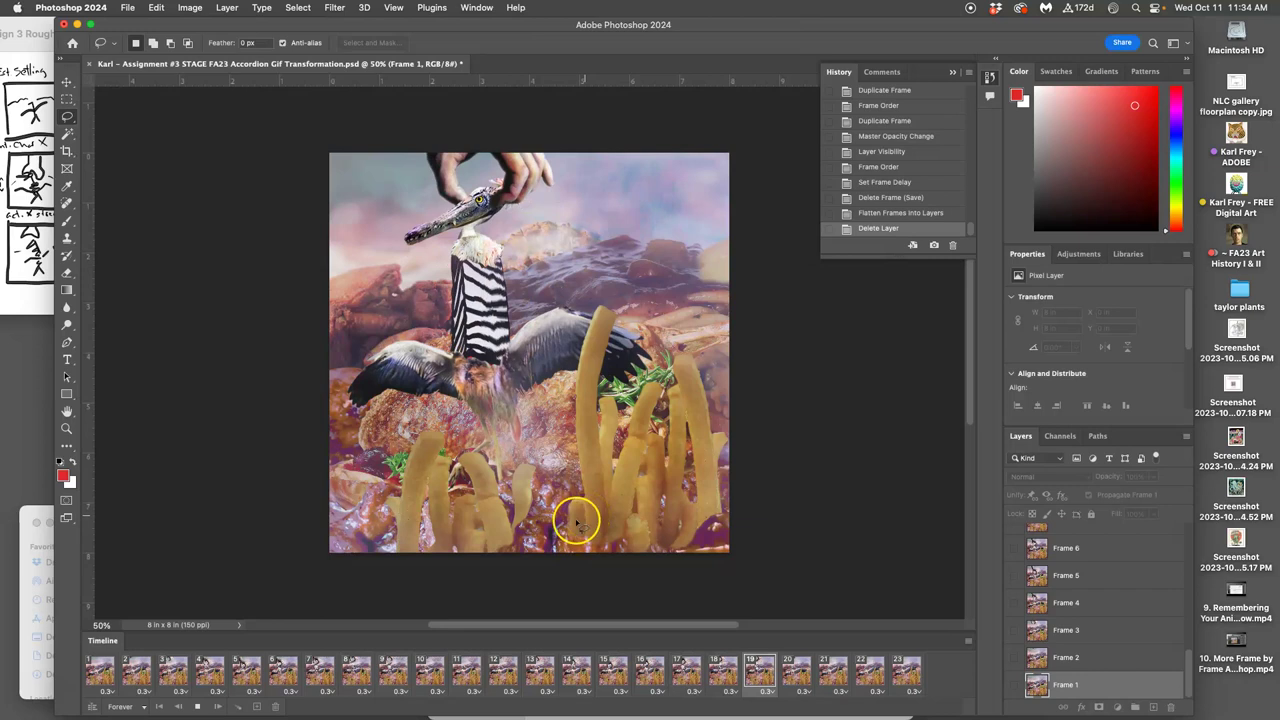
- Stop the animation preview and save the document
click(197, 706)
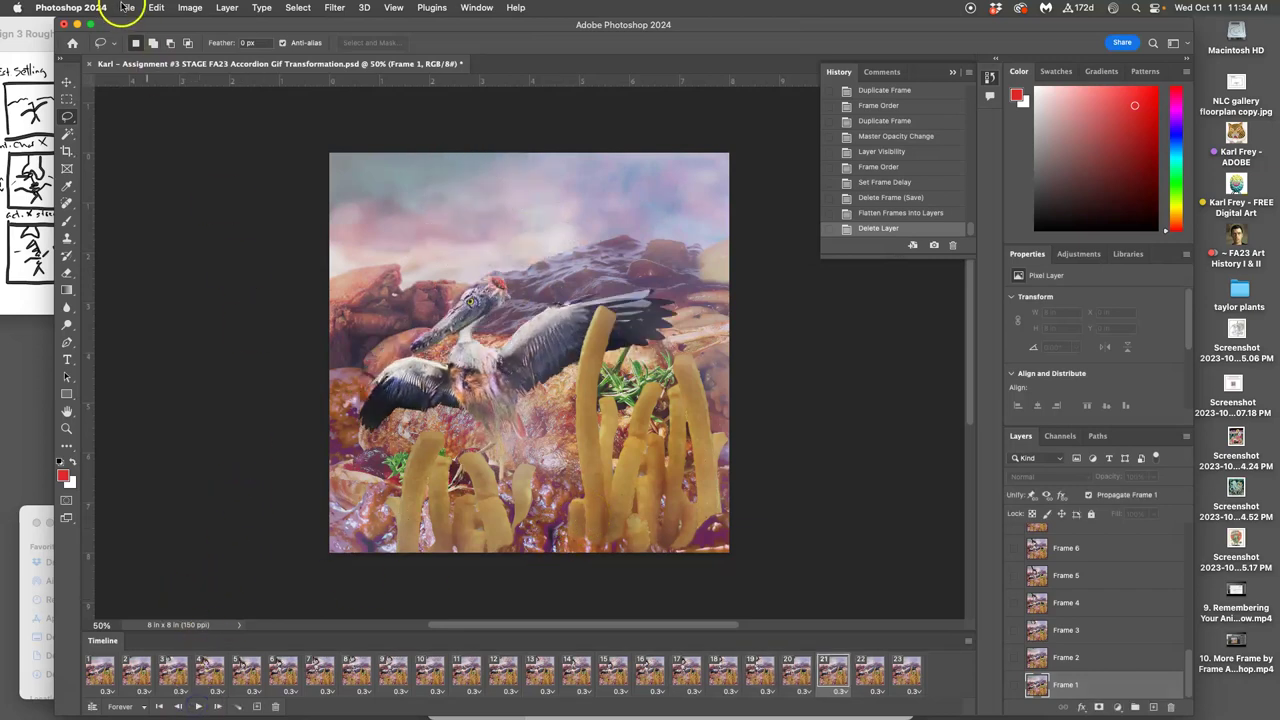
click(127, 7)
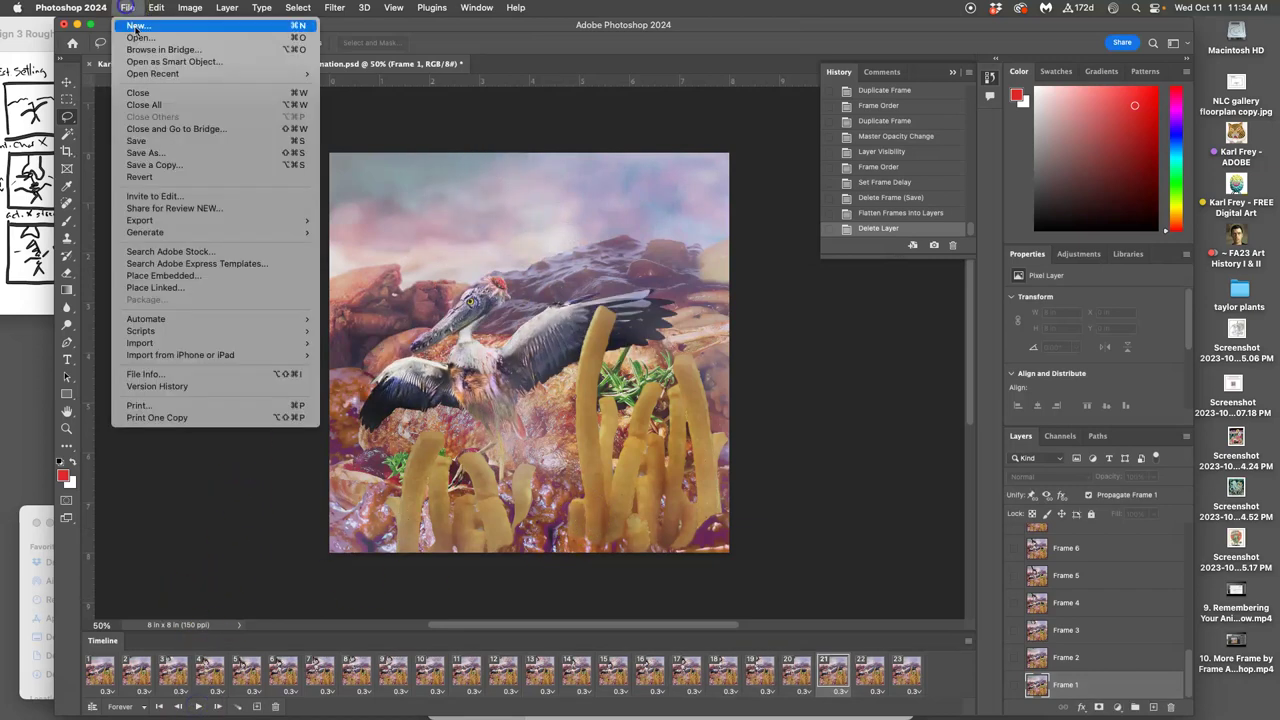
click(165, 141)
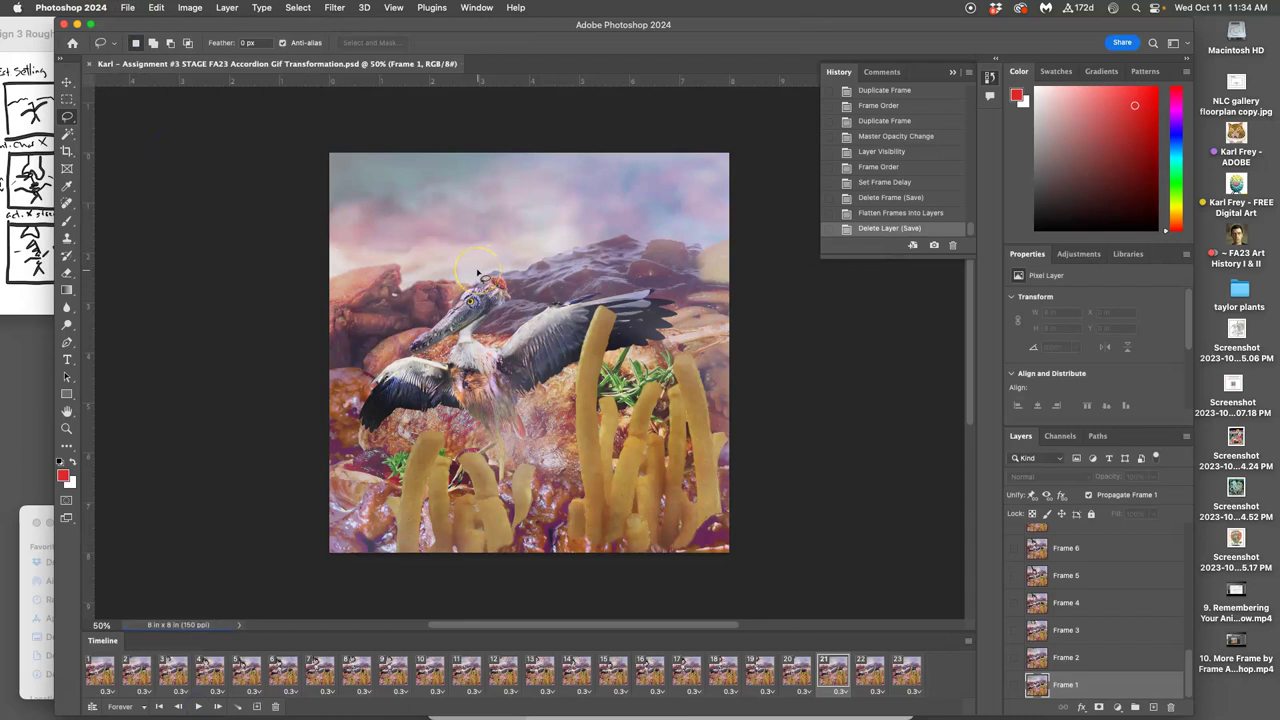
- Compare with the storyboard sketches in Preview and toggle Frame 1's visibility on and off
drag(478, 272, 440, 319)
click(37, 276)
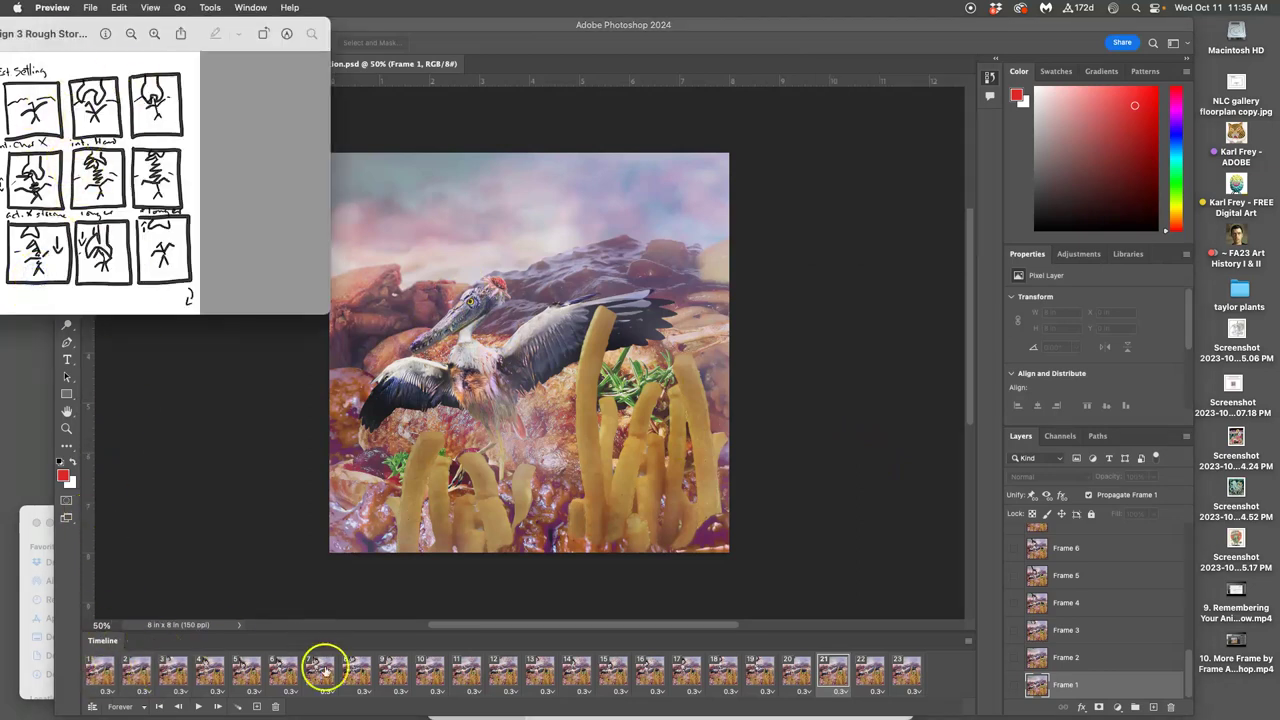
click(836, 395)
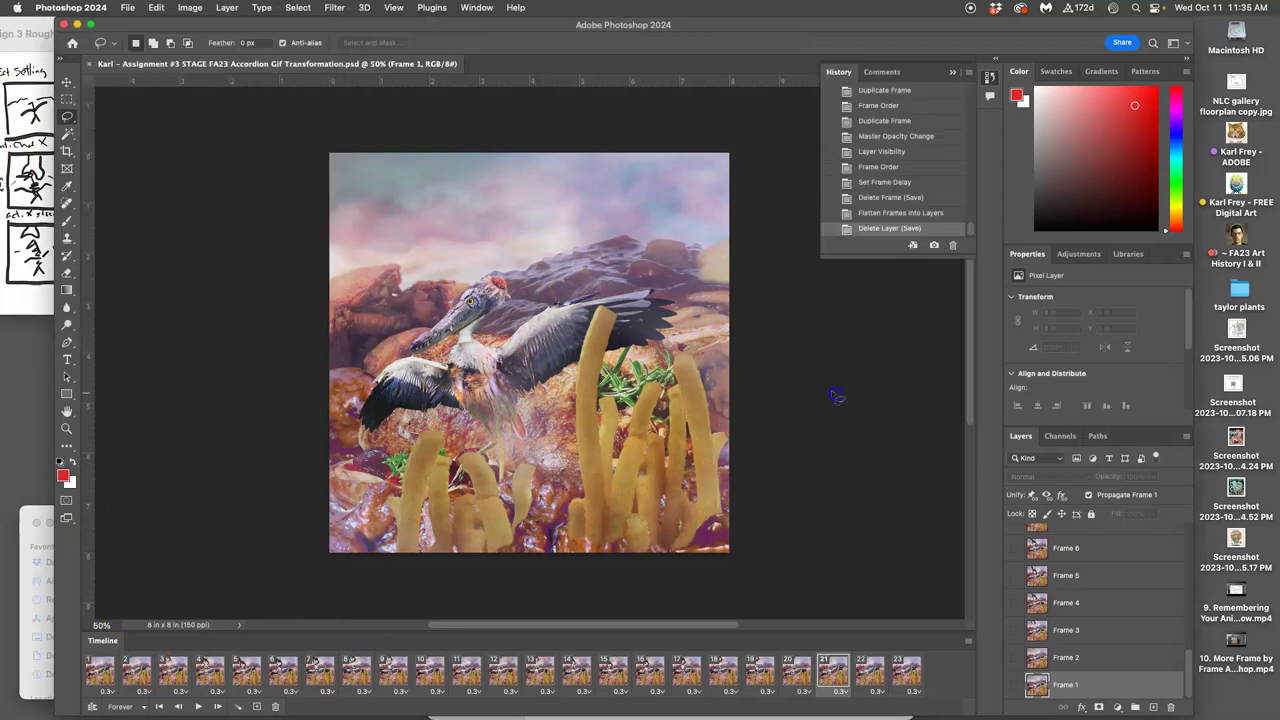
click(1016, 685)
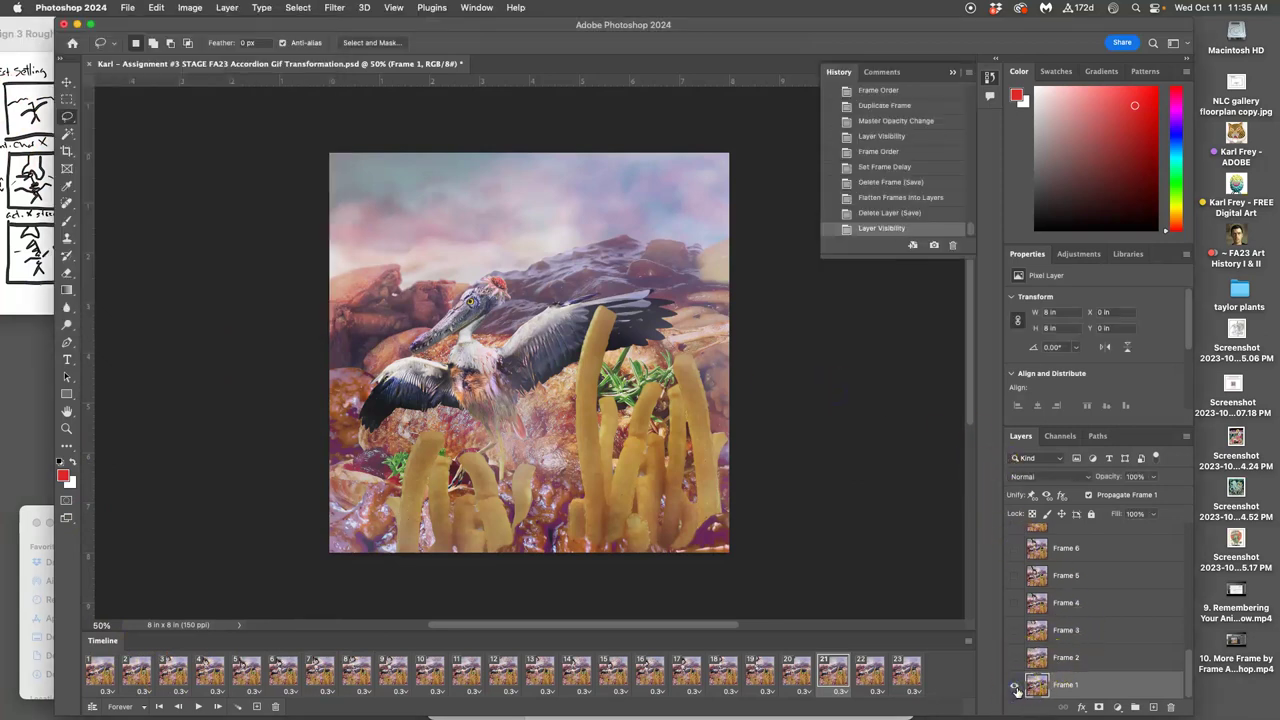
click(1016, 688)
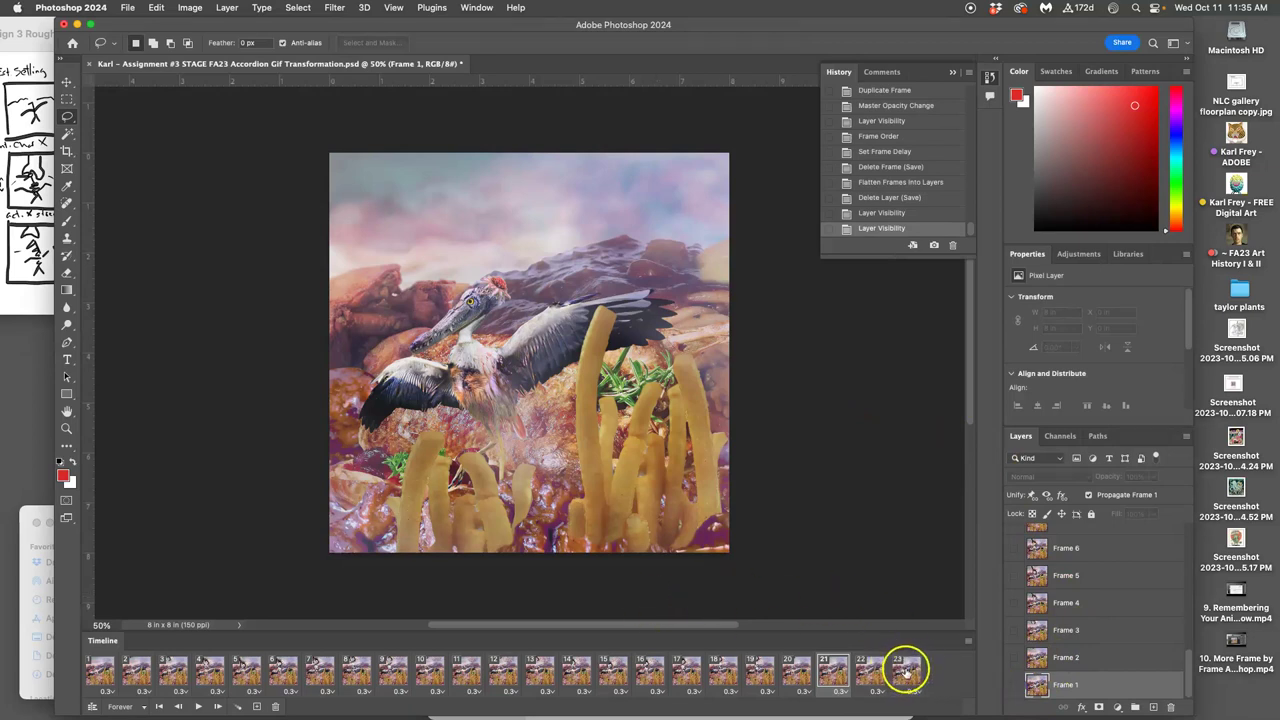
- Check the storyboard sketches, then step back through the timeline frames to frame 8
click(36, 255)
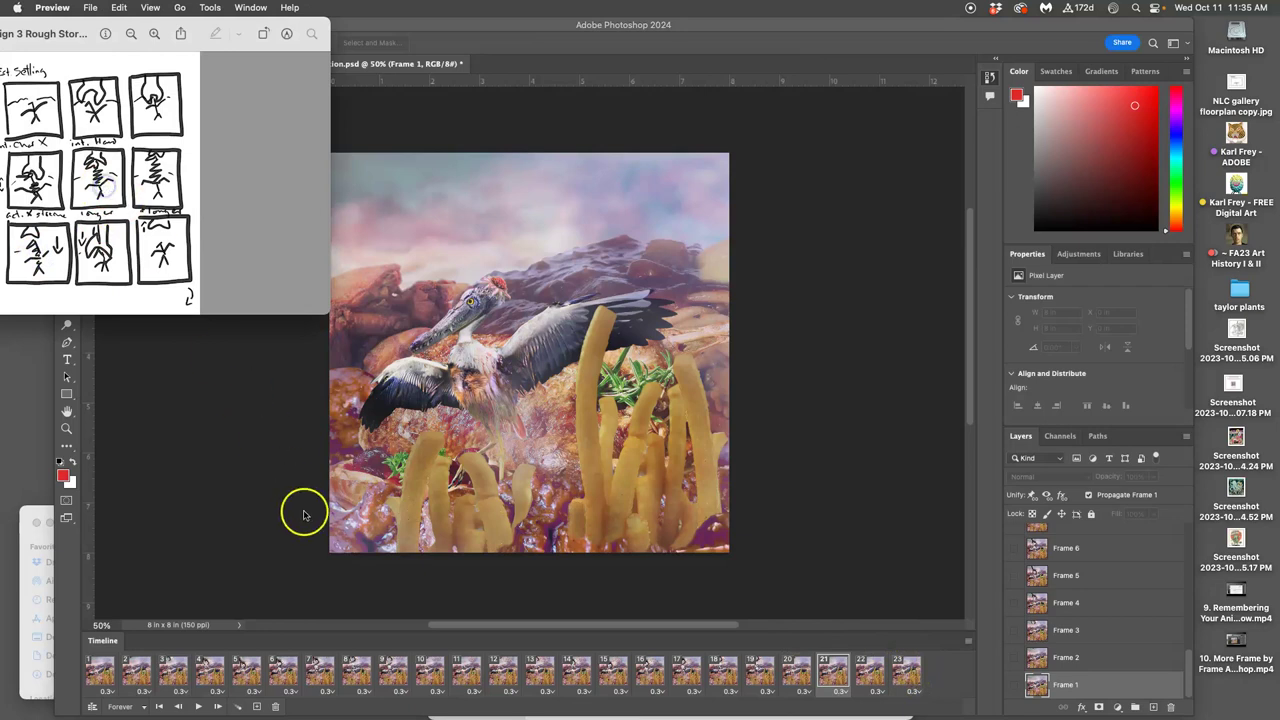
click(500, 676)
click(500, 676)
click(466, 676)
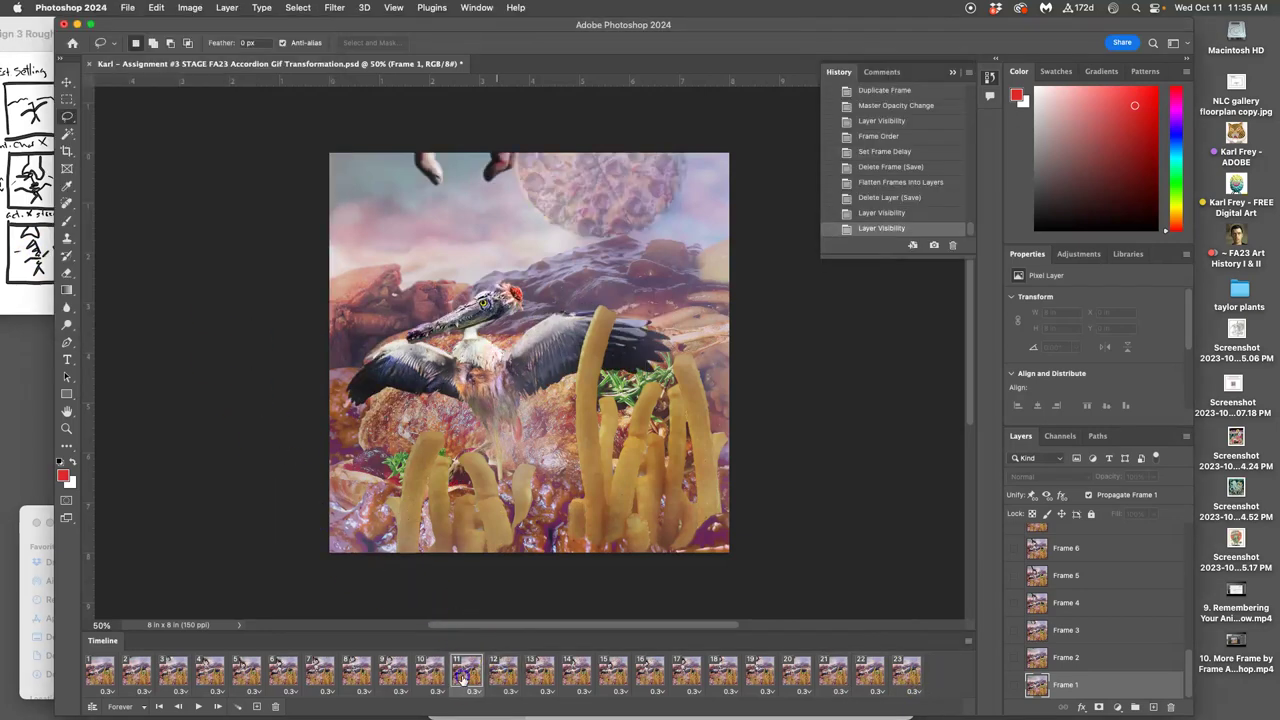
click(429, 677)
click(392, 677)
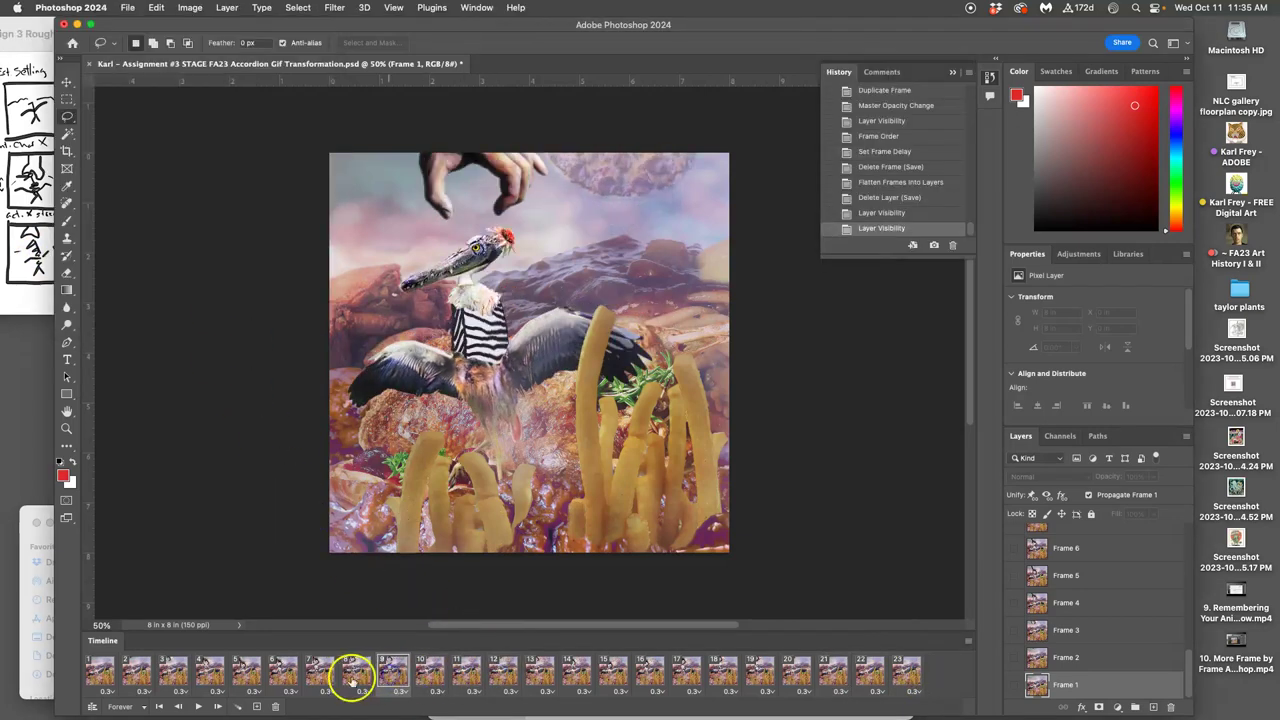
click(356, 677)
click(322, 678)
click(352, 677)
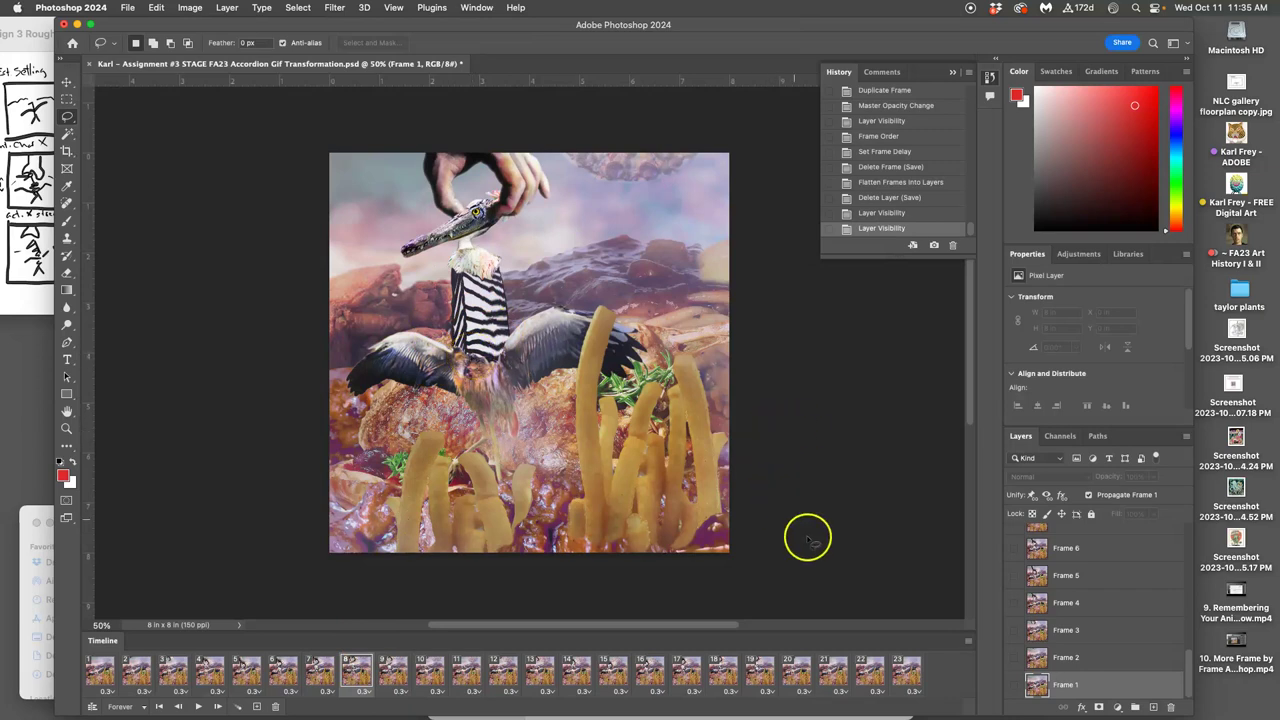
- Give the Frame 8 layer a green colour label in the Layers panel
scroll(1087, 605, up, 3)
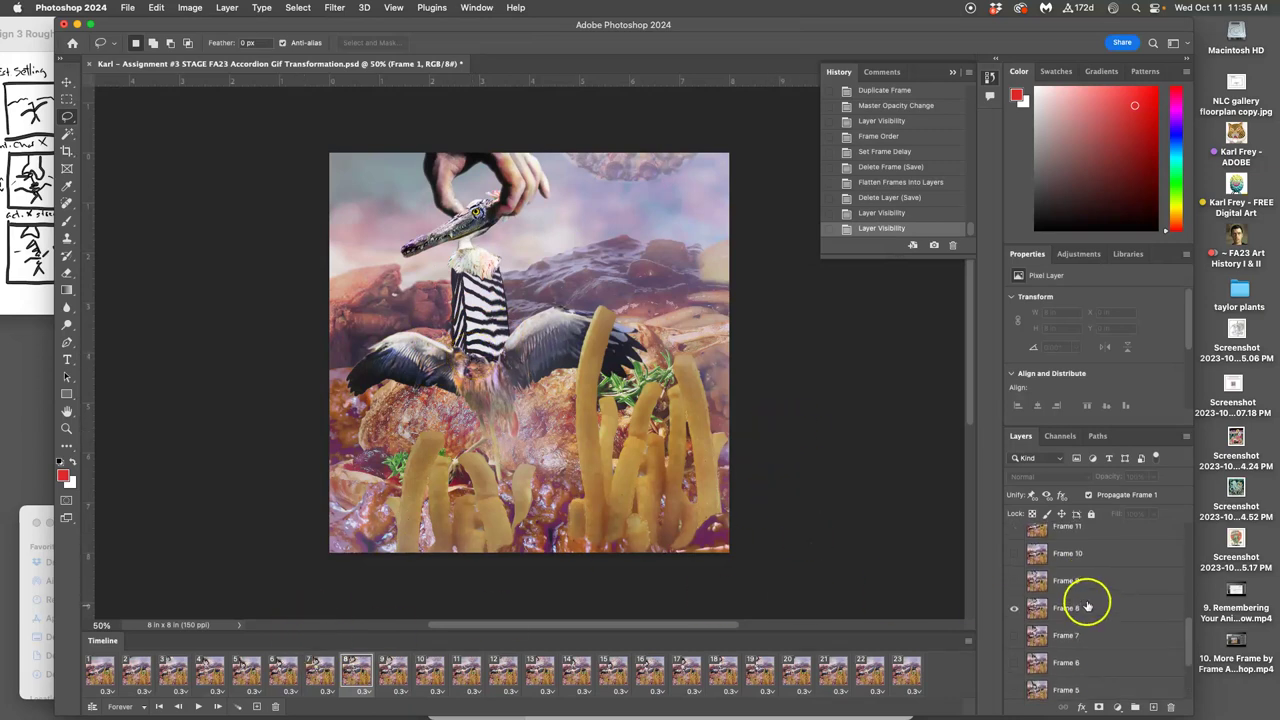
right_click(1015, 603)
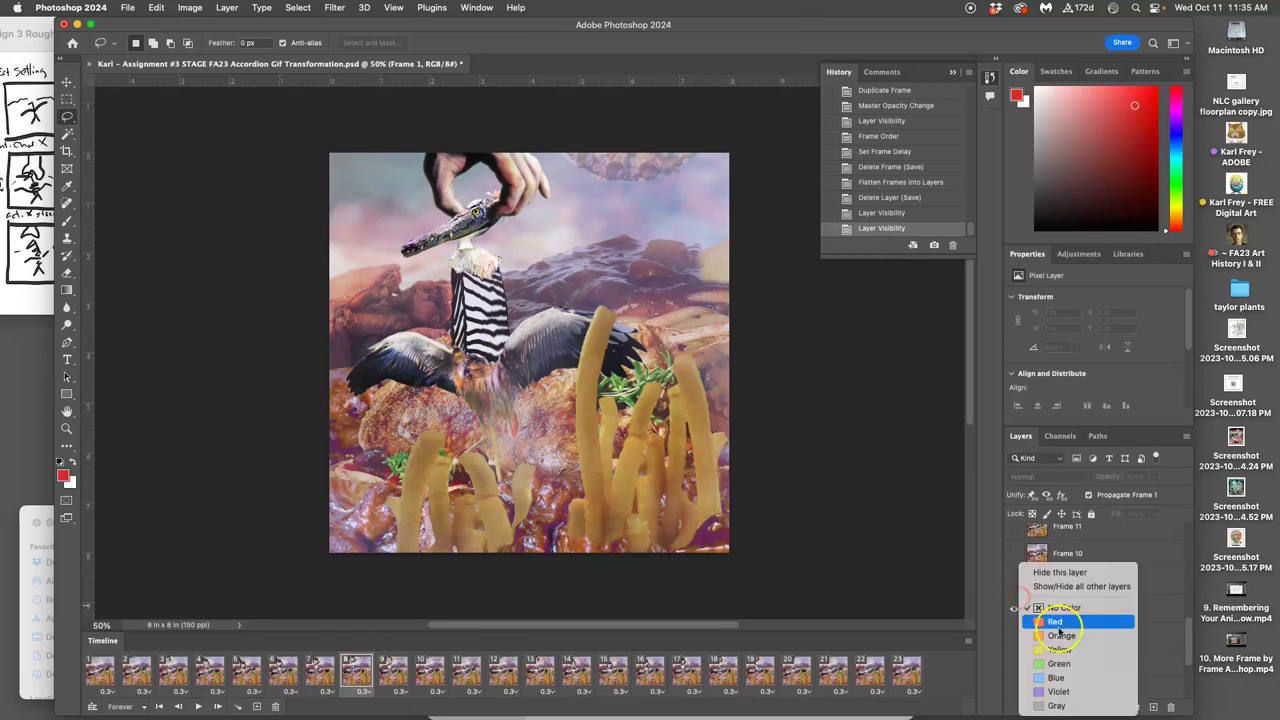
click(1062, 663)
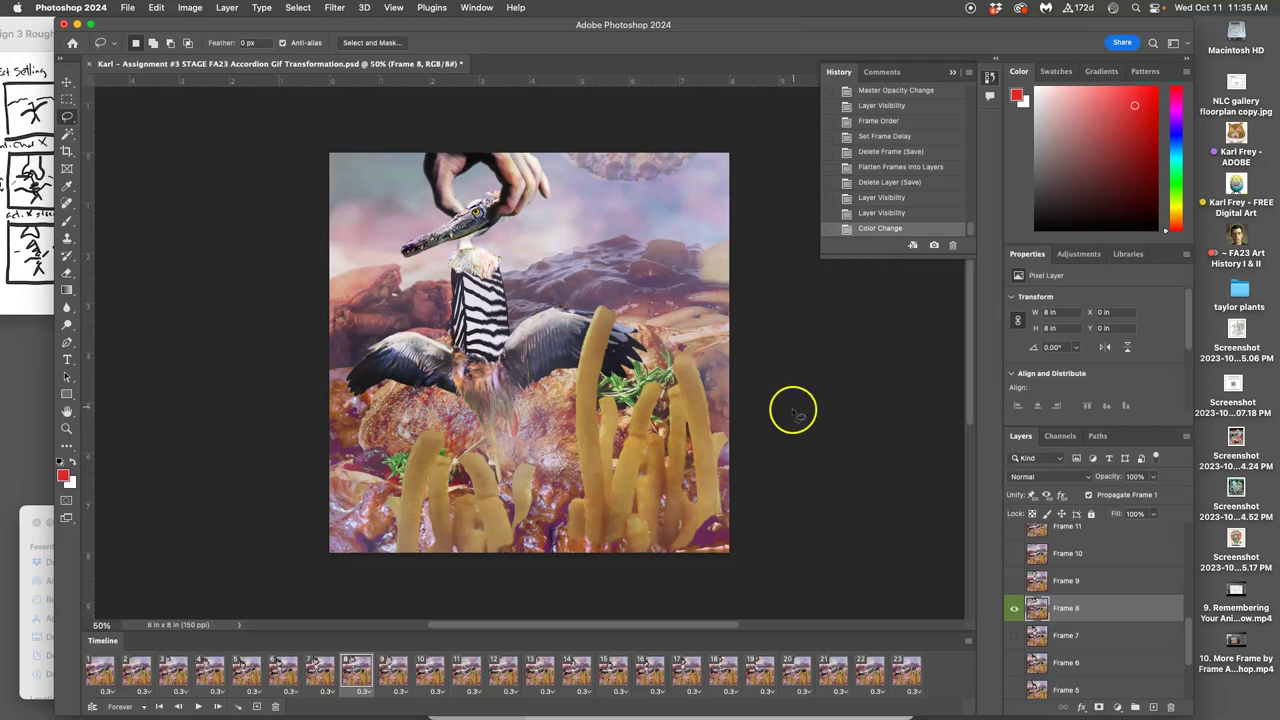
click(67, 81)
- Drag a vertical guide onto the image's left edge and zoom out to 8.33%
drag(88, 130, 329, 128)
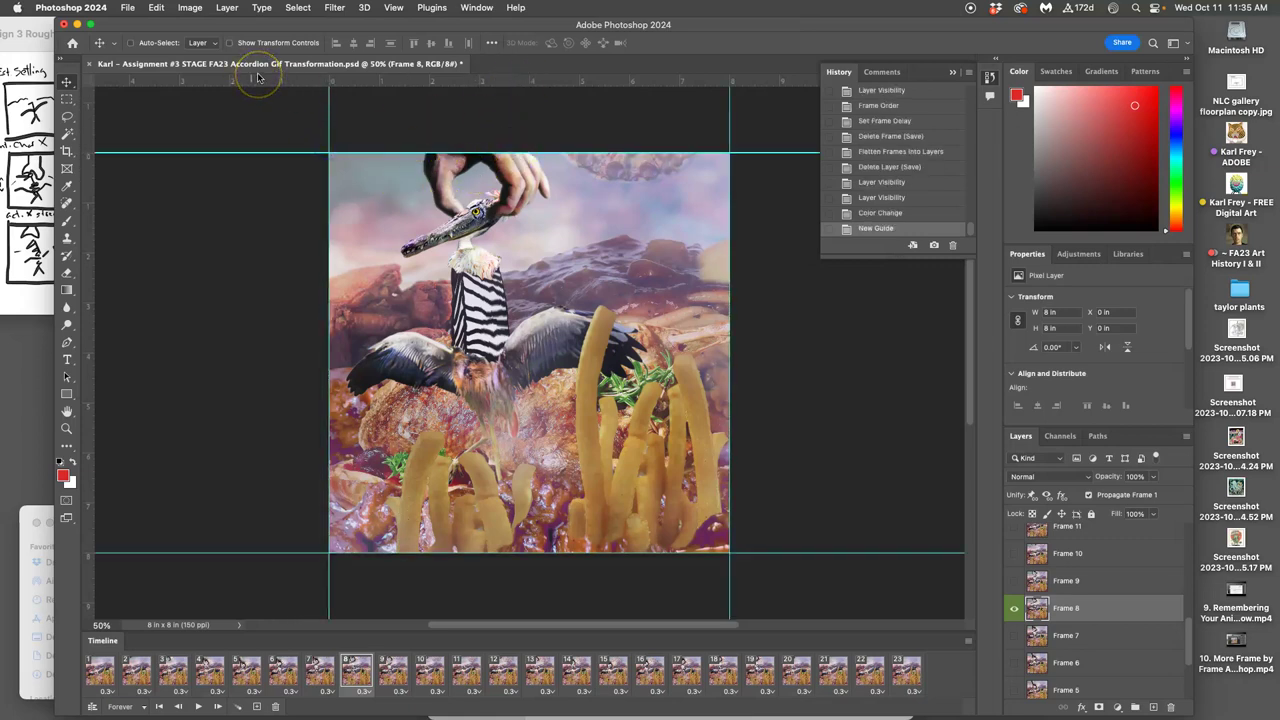
key(super+minus)
key(super+minus)
key(super+minus)
key(super+minus)
key(super+minus)
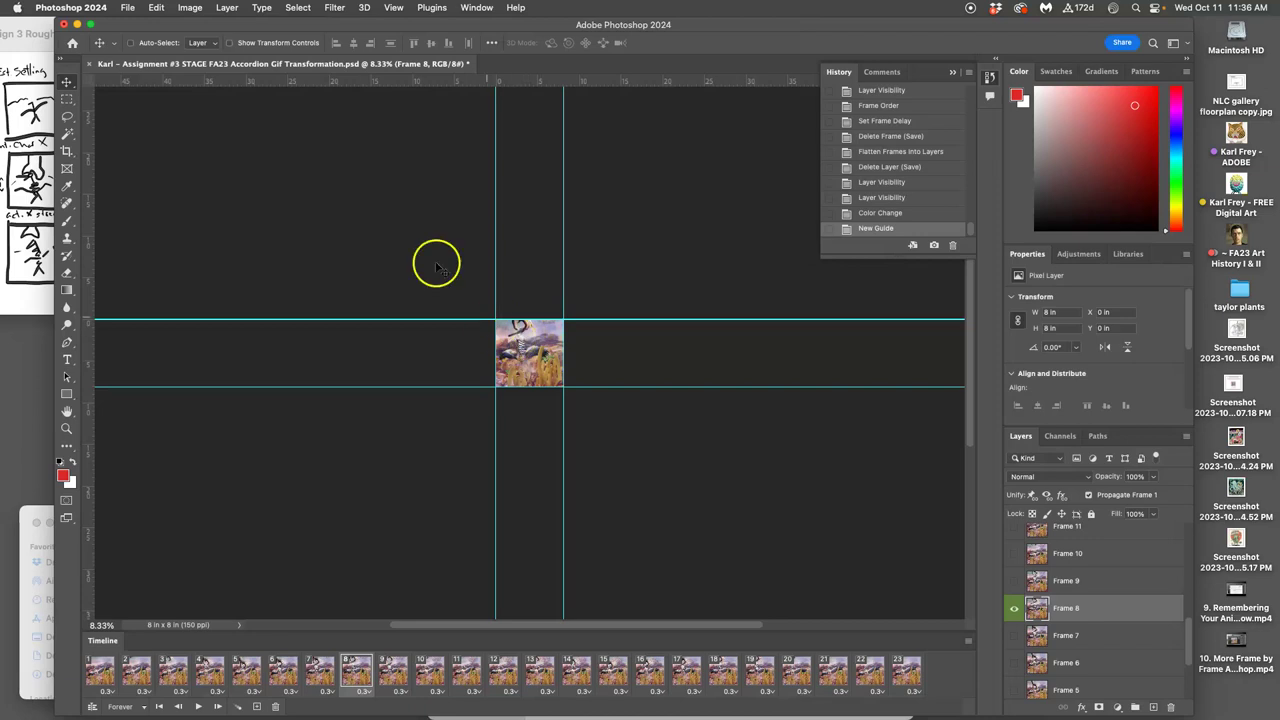
- Set Image > Canvas Size to 30 x 40 inches with a centre anchor
click(191, 8)
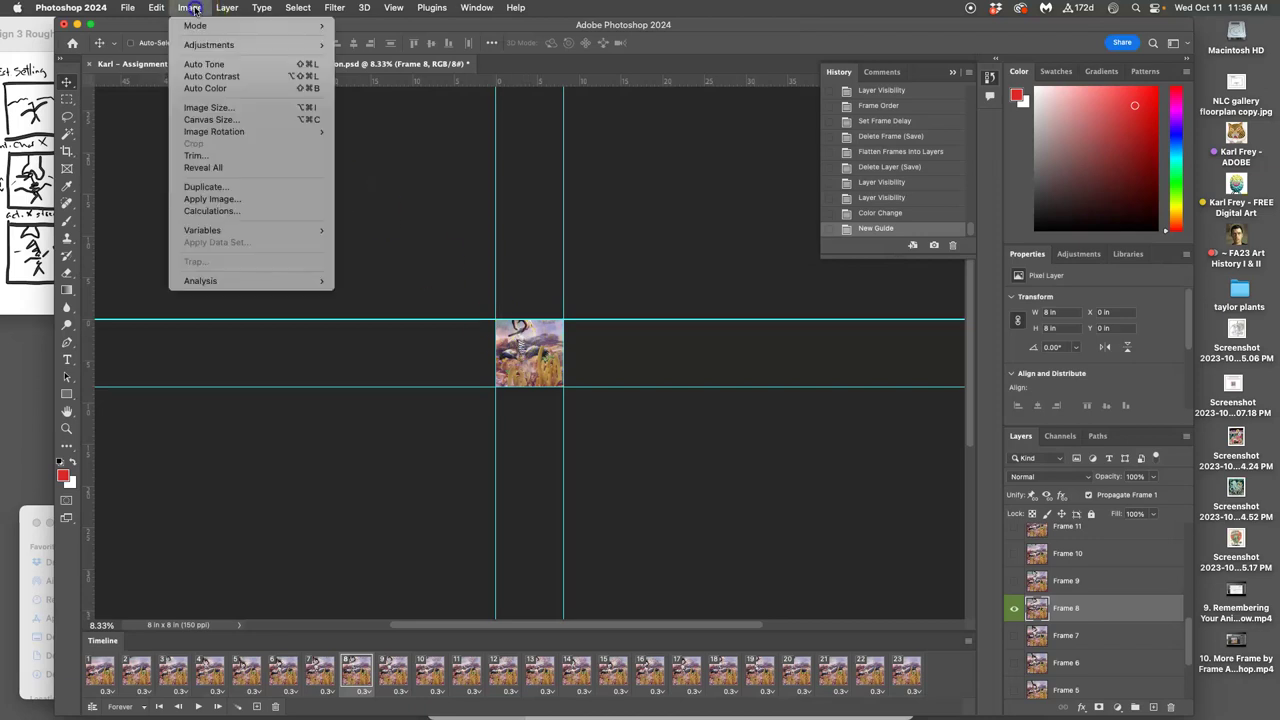
click(235, 122)
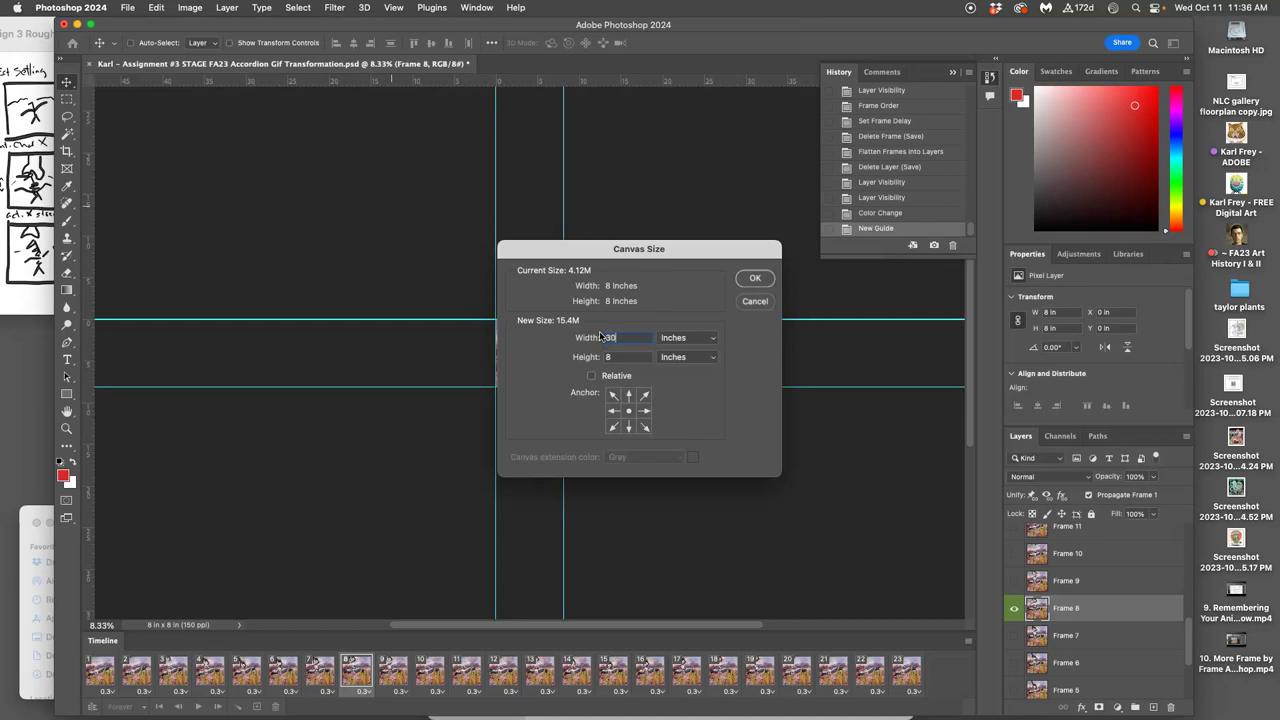
click(627, 358)
click(755, 278)
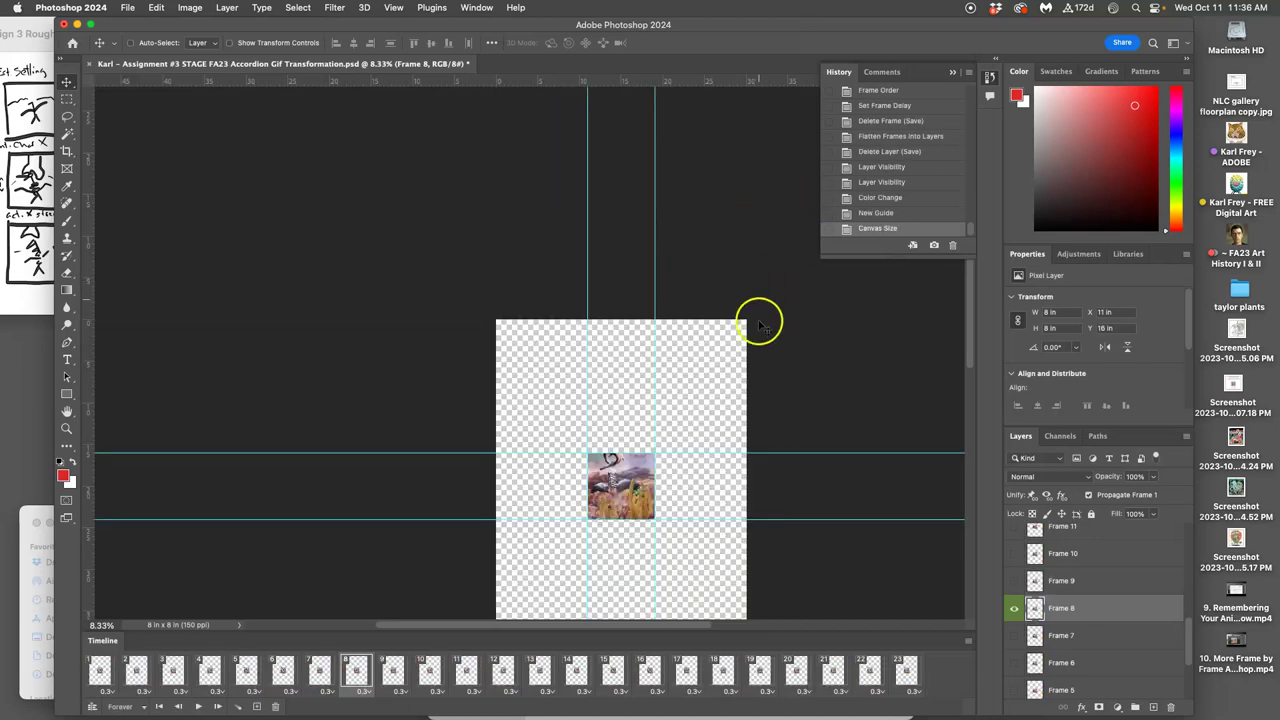
scroll(760, 337, down, 5)
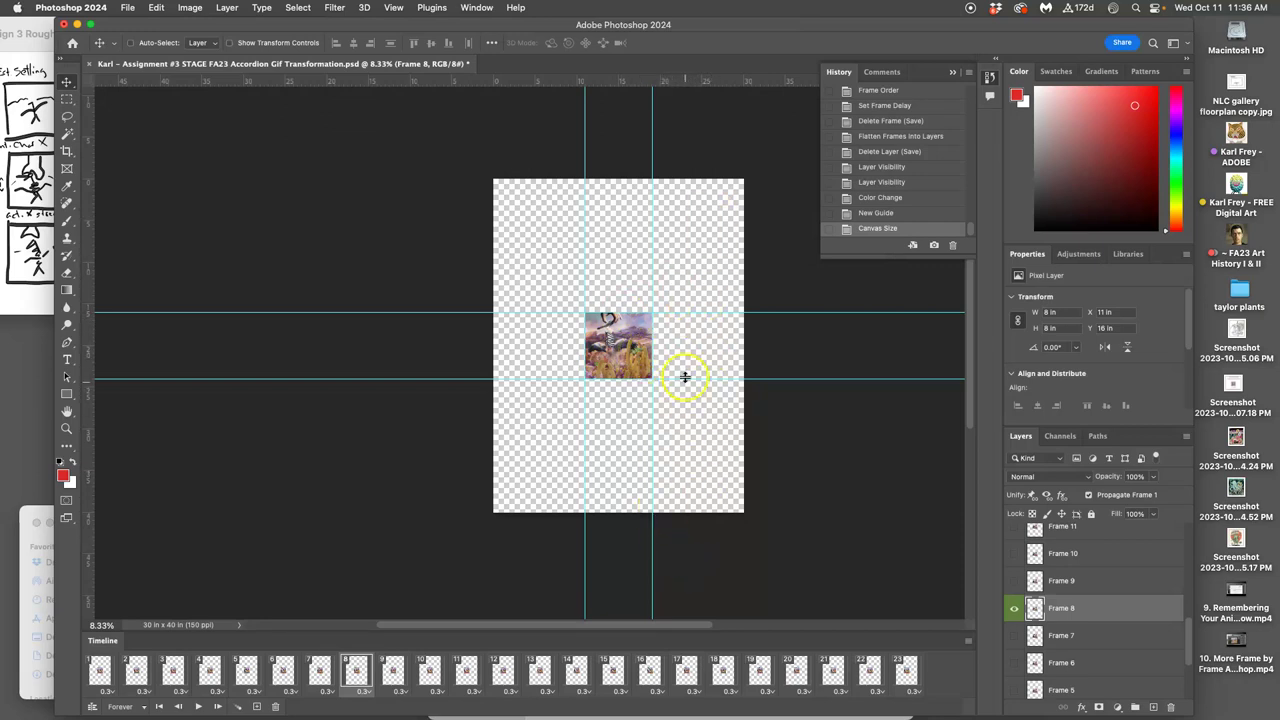
- Select Frame 1, reposition animation frame 1 in the sequence, and hide the Timeline panel
scroll(1117, 651, down, 3)
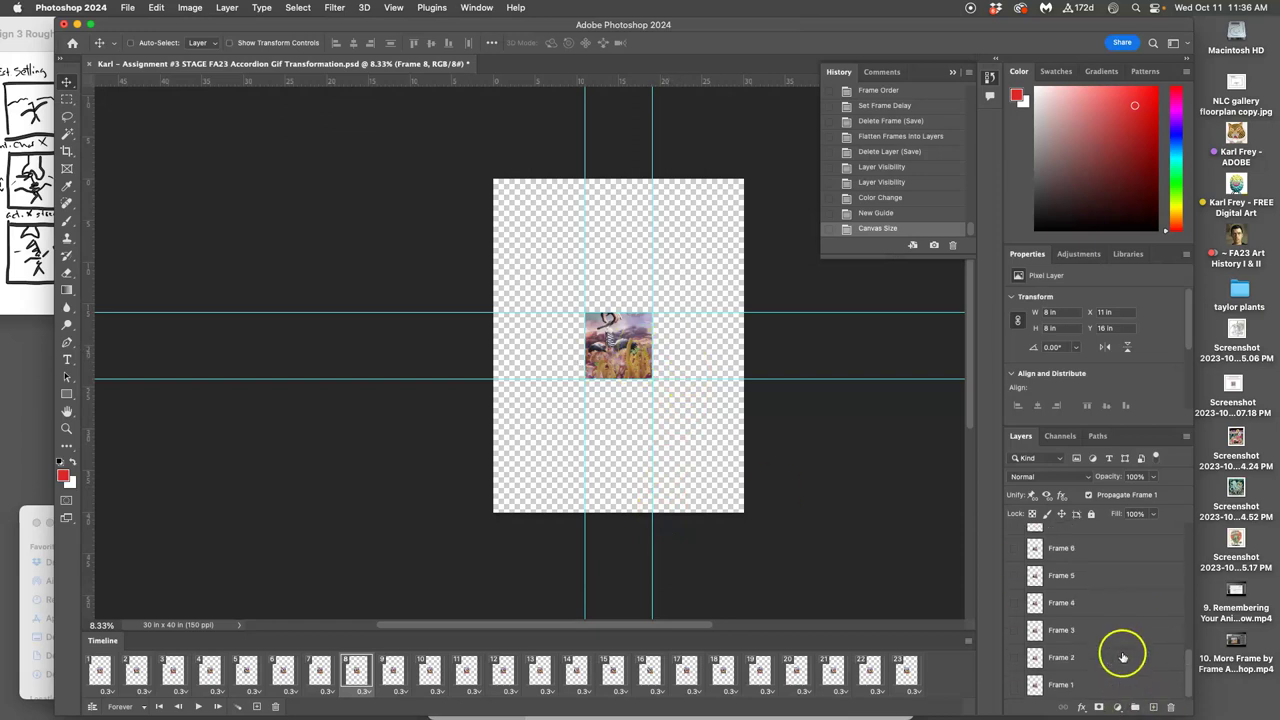
click(1120, 686)
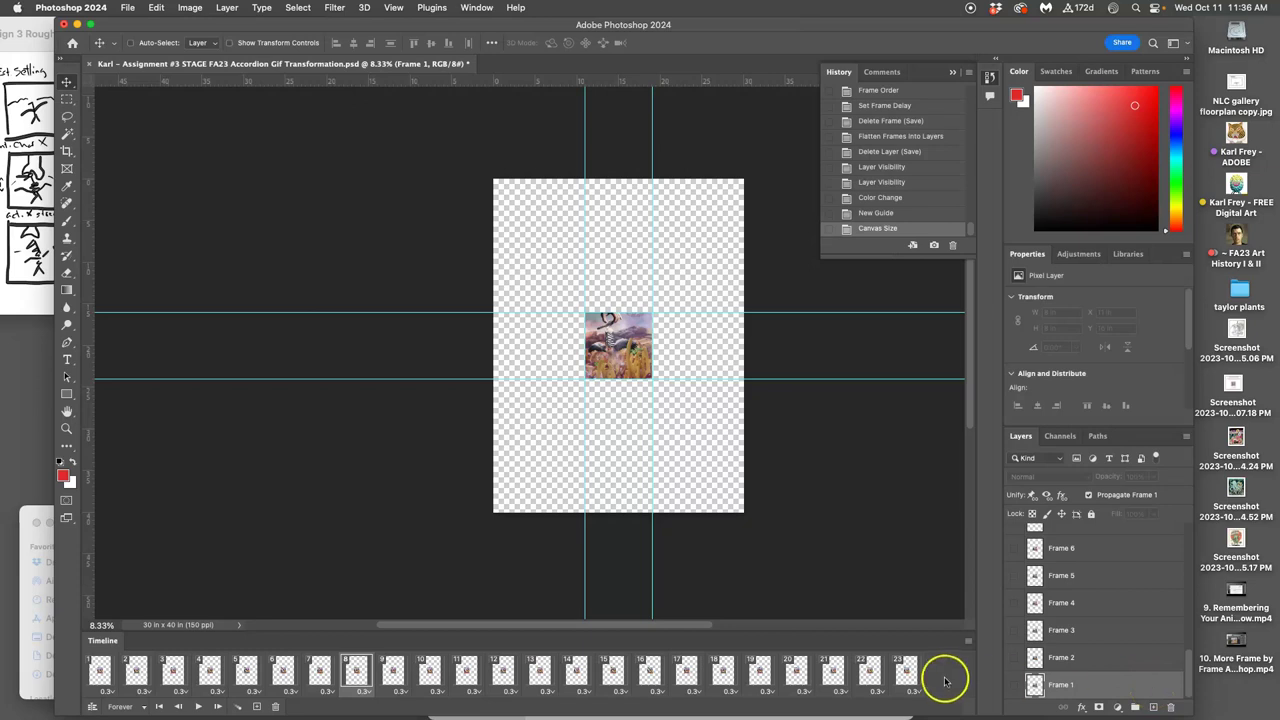
click(912, 678)
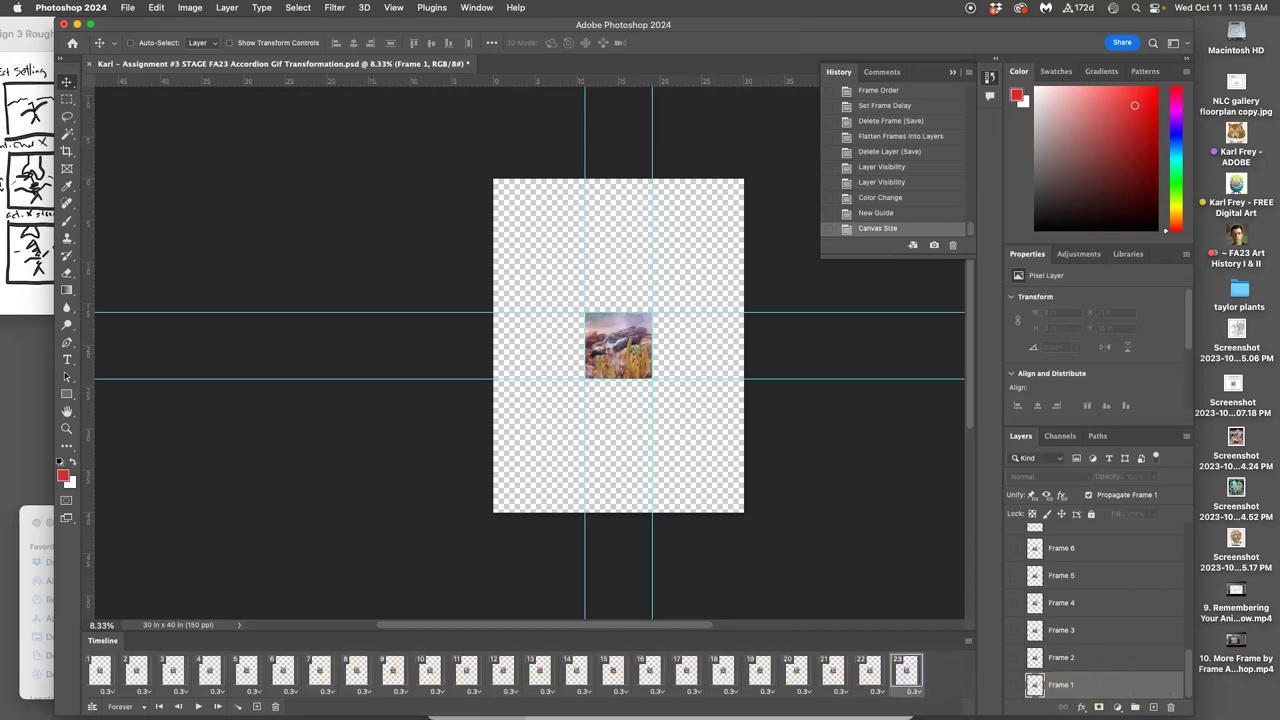
click(101, 675)
drag(101, 675, 275, 707)
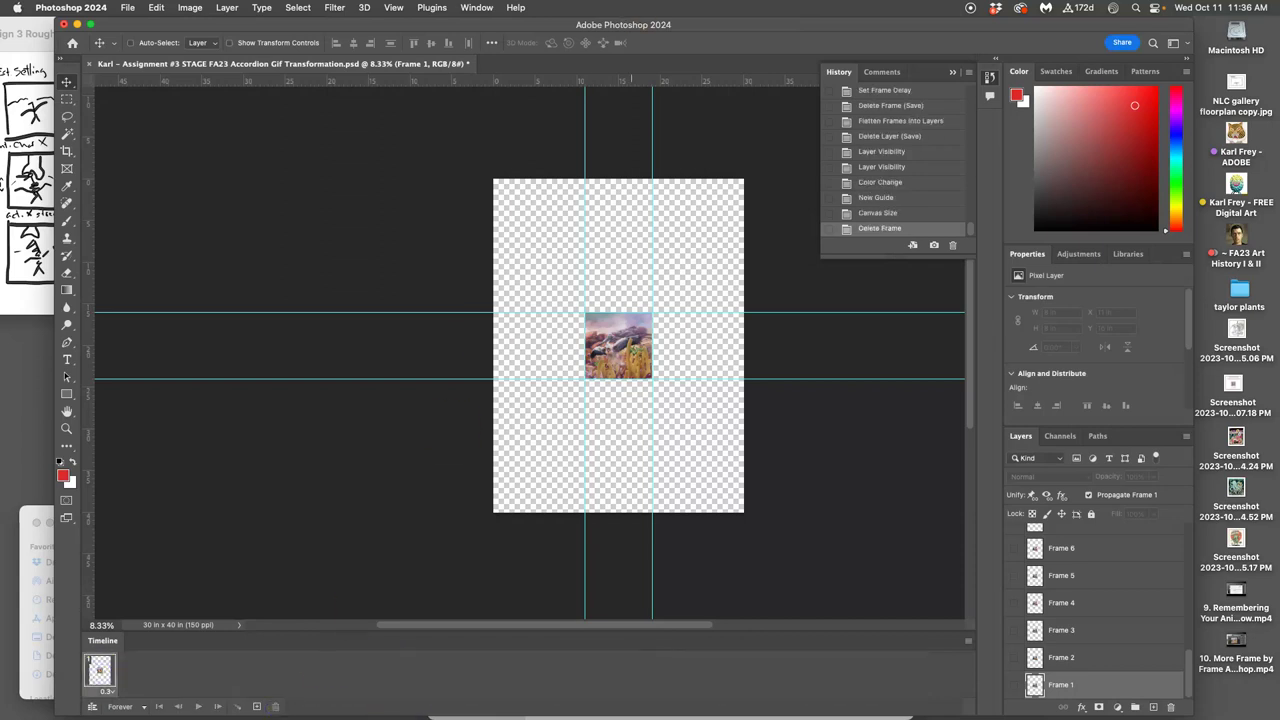
click(465, 8)
click(505, 428)
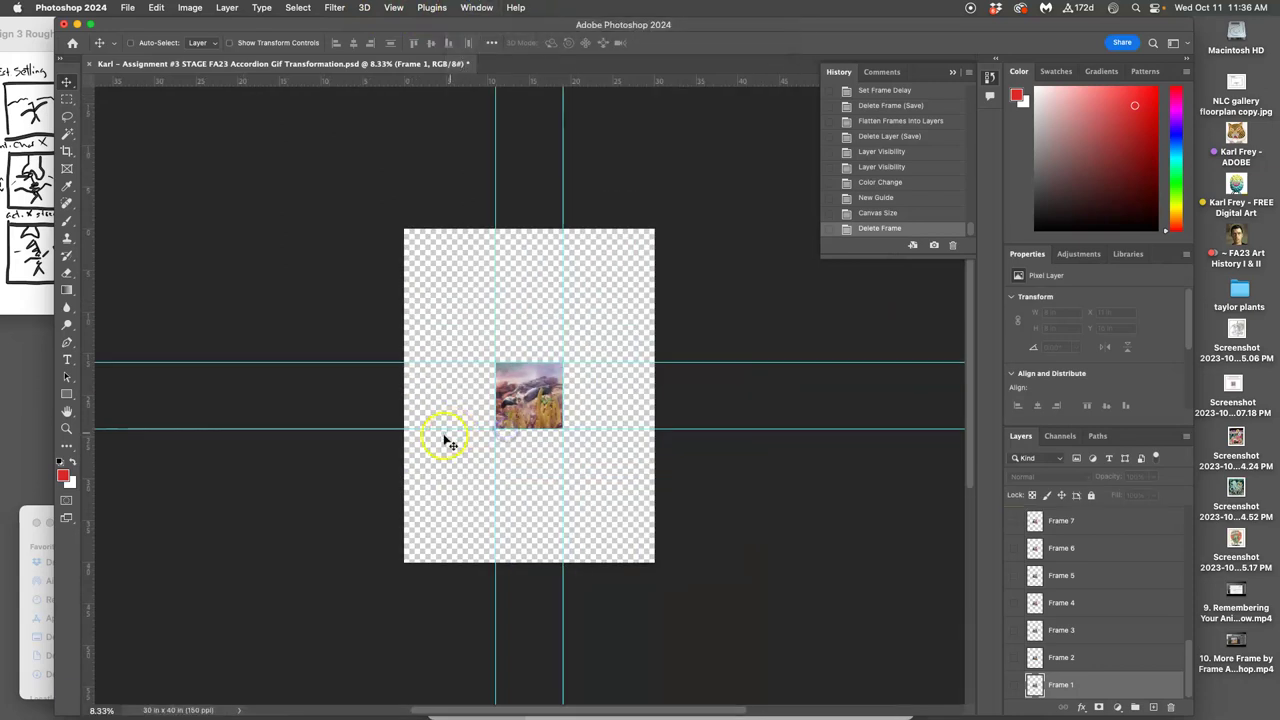
- Save a copy named 'Assignment #3 REFINED STORYBOARD FA23 Accordion…' into the Assign 3 folder
click(129, 8)
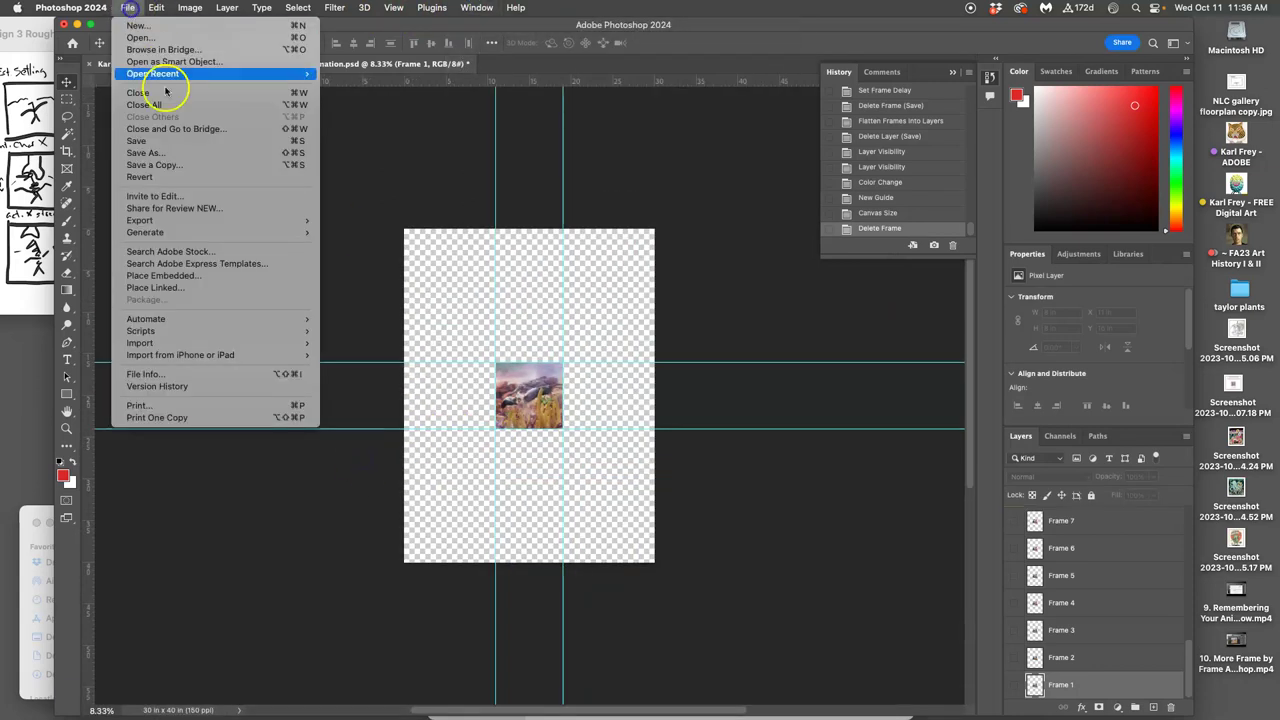
click(168, 165)
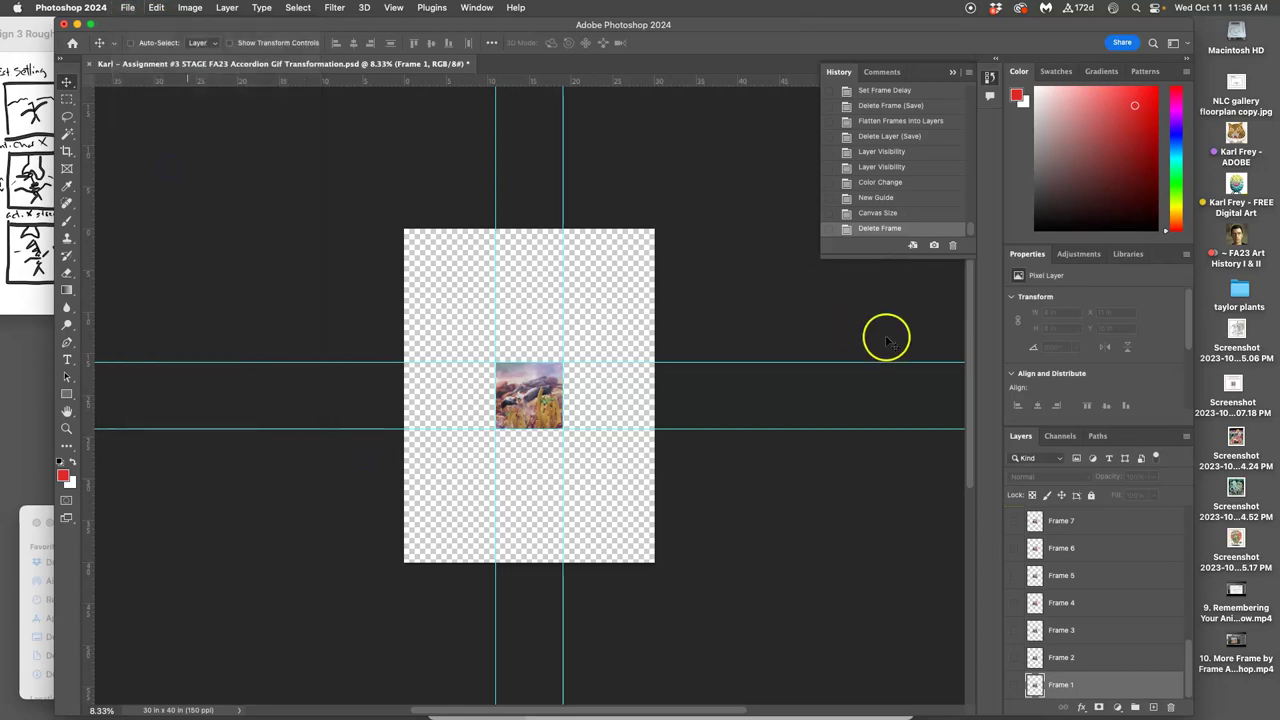
click(675, 158)
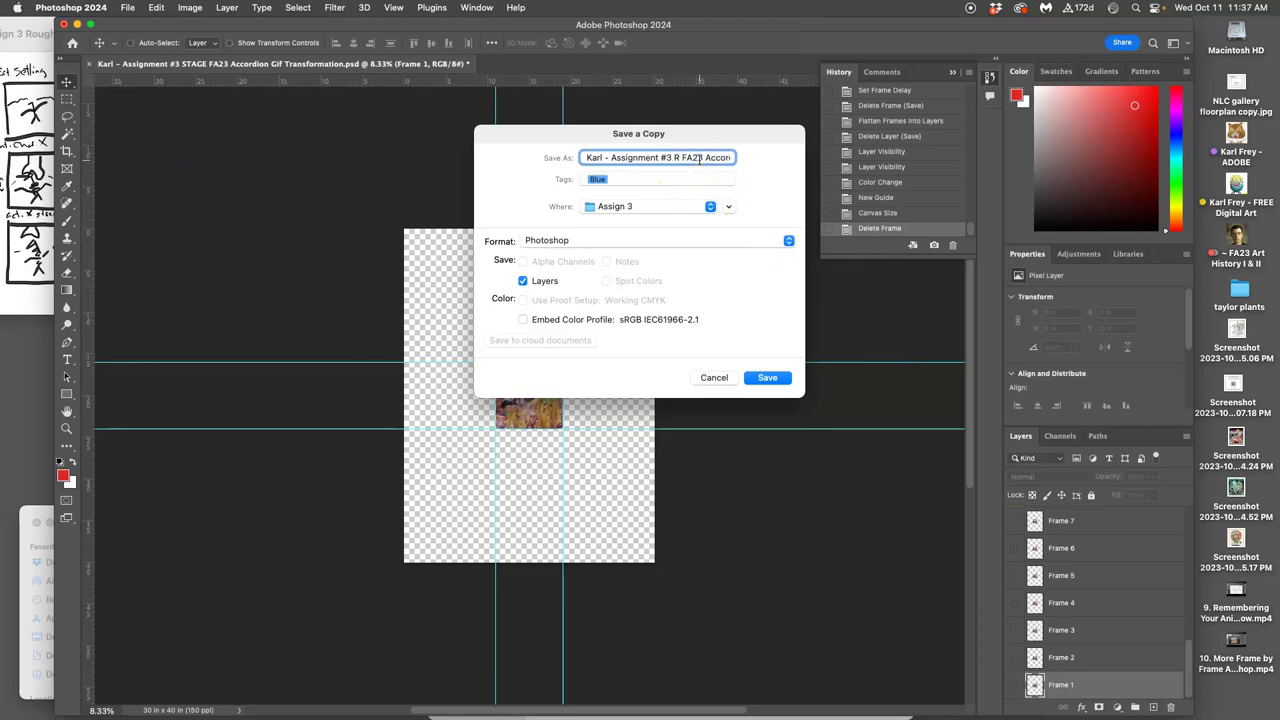
text(REFINED STORYBOARD FA23 Ac)
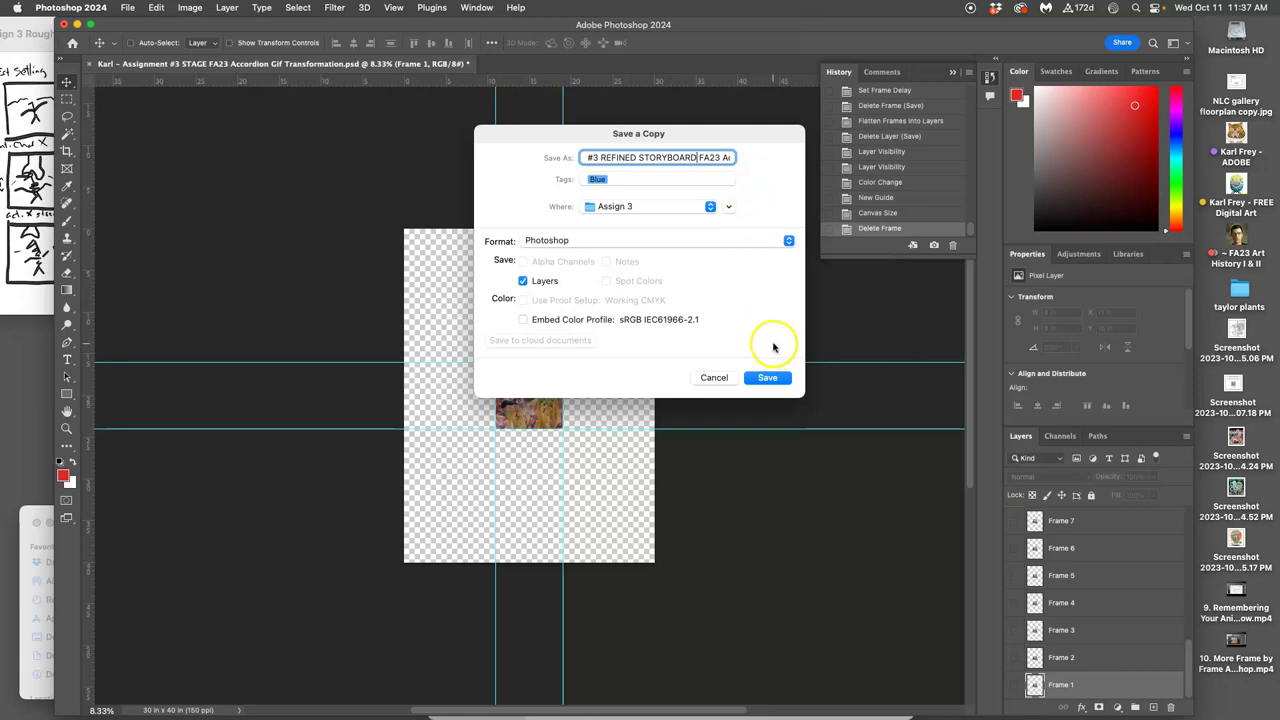
click(767, 376)
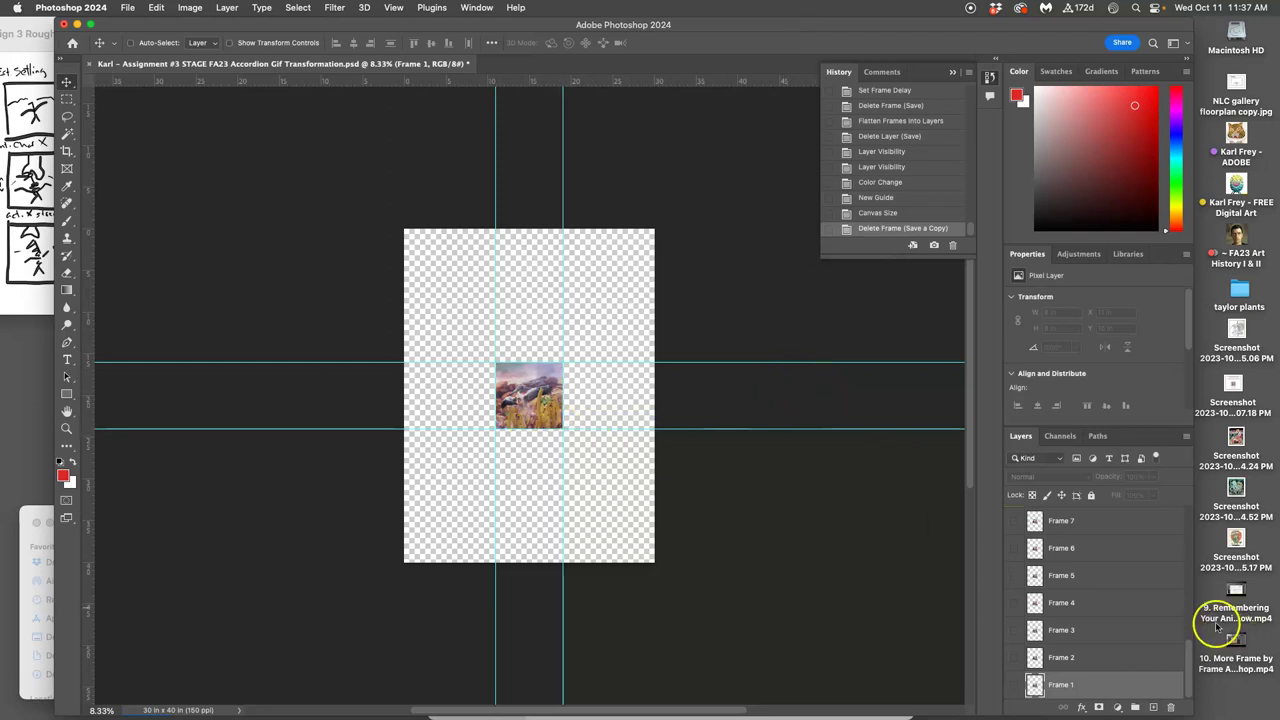
- Create a new Layer 1 and fill it with White using Edit > Fill
click(1153, 707)
click(155, 8)
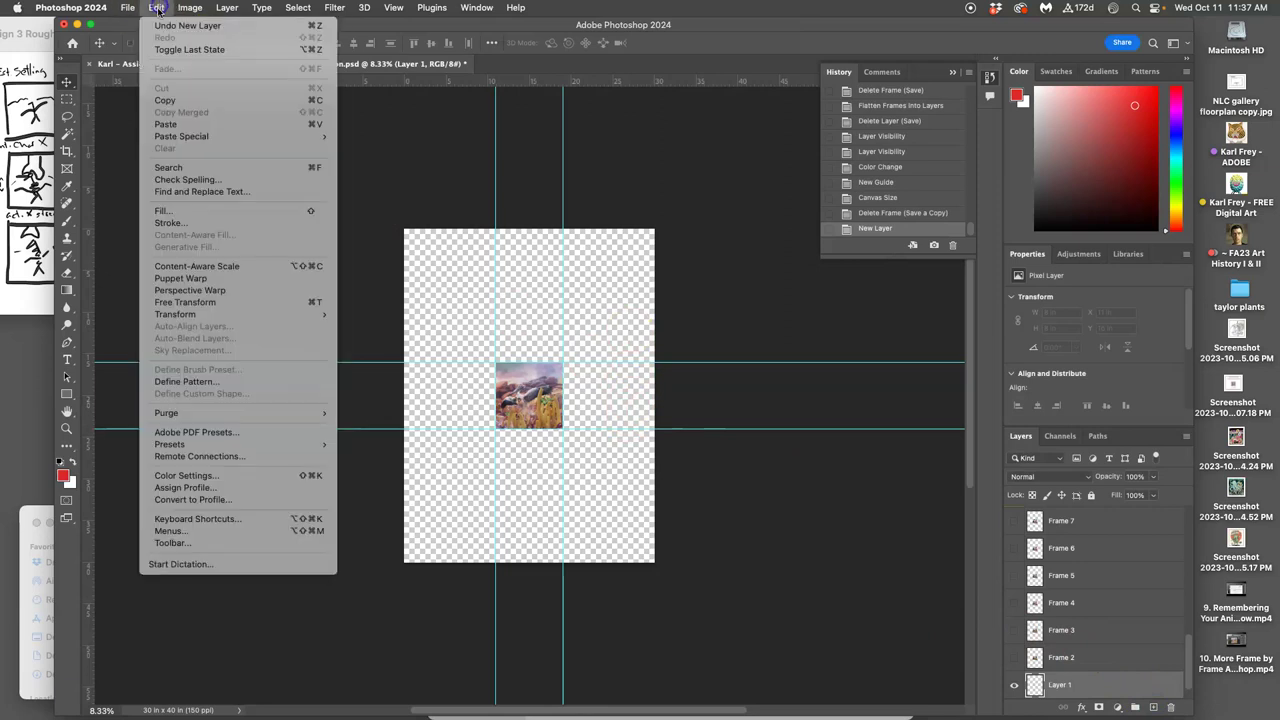
click(190, 215)
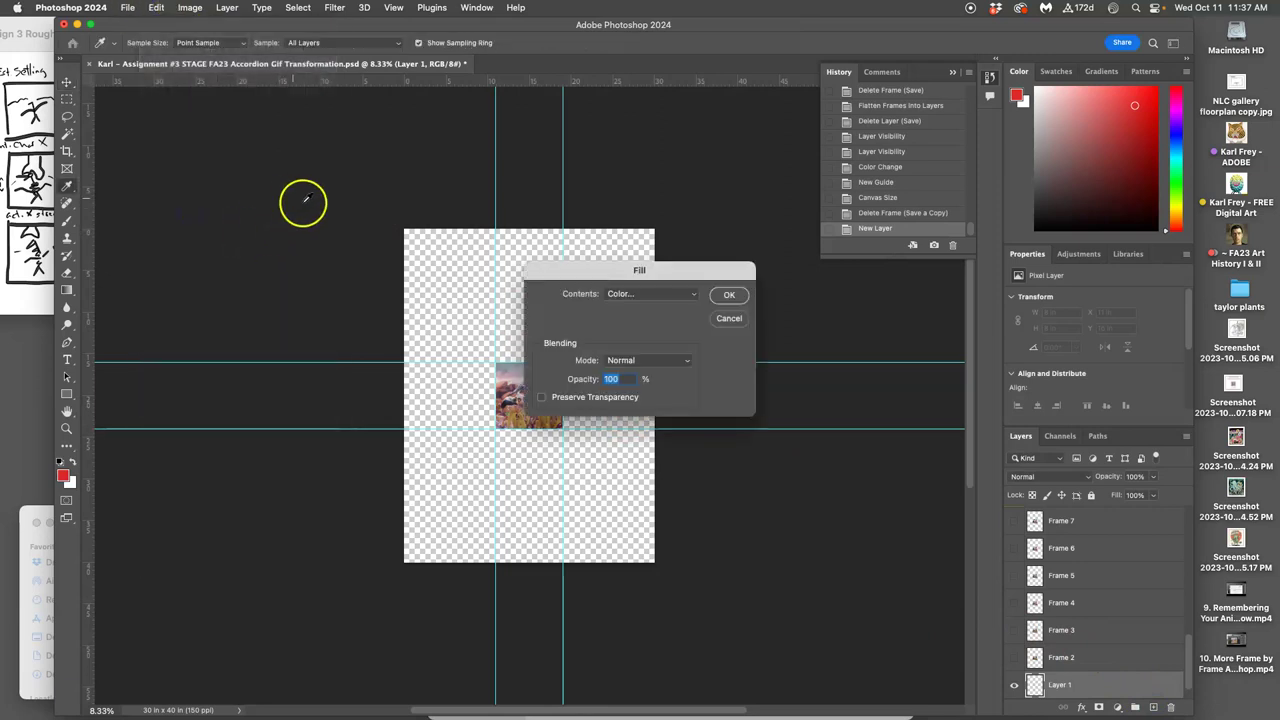
click(654, 295)
click(648, 393)
click(729, 295)
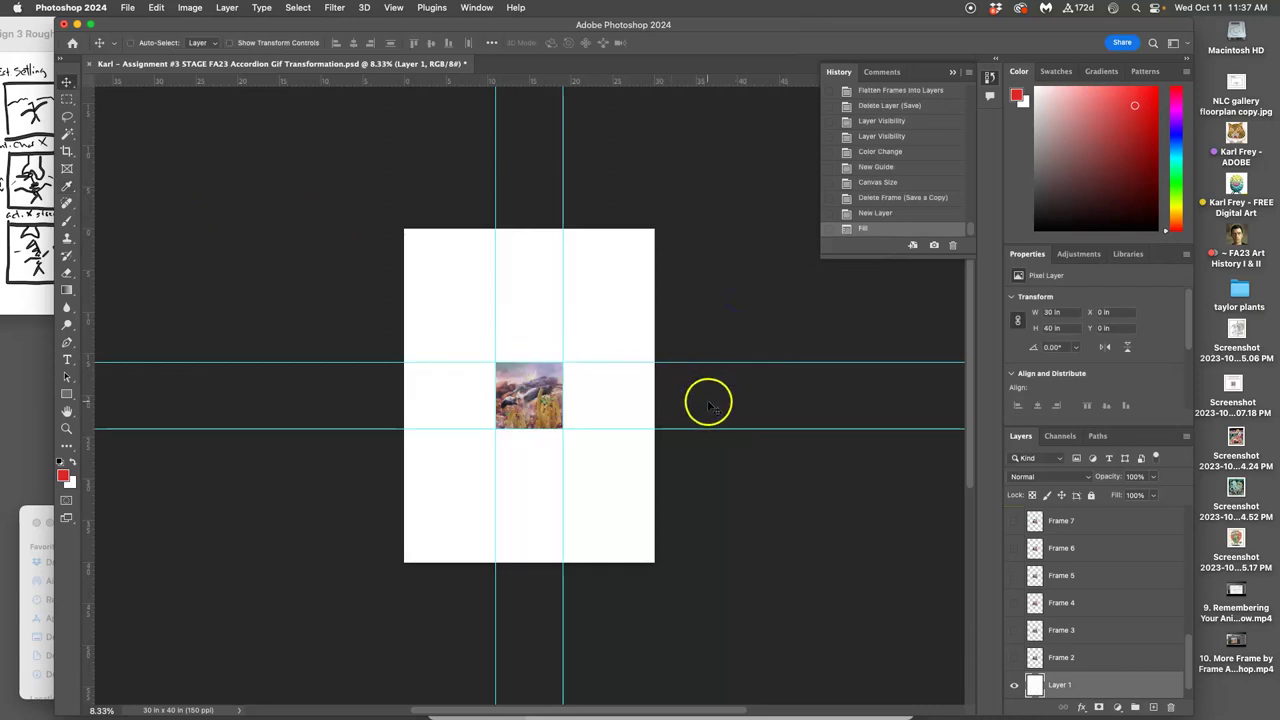
key(super+equal)
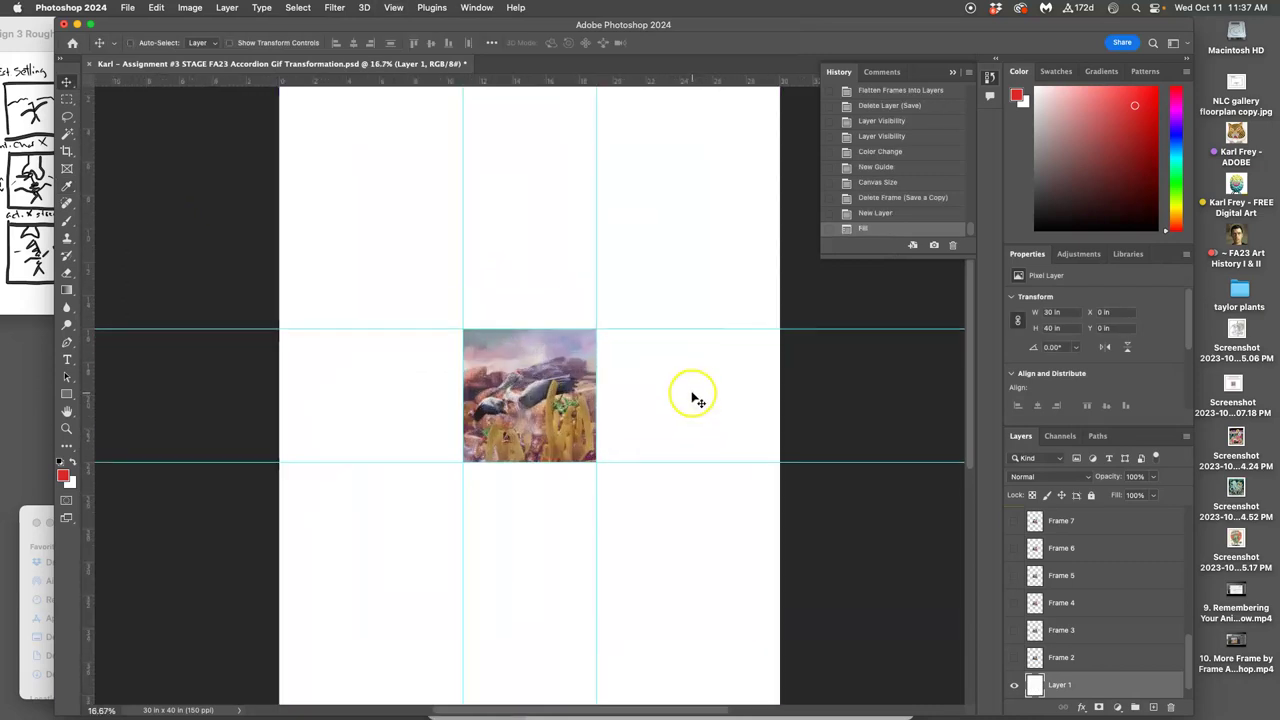
scroll(695, 398, down, 1)
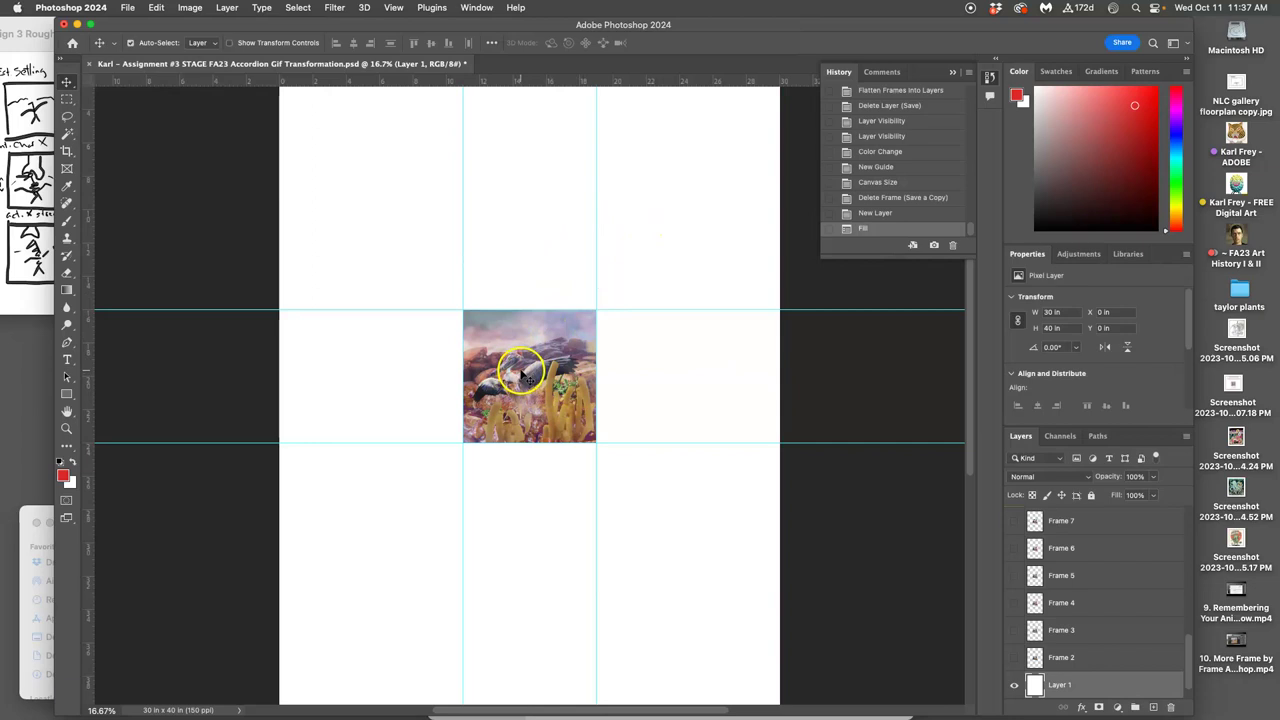
- Zoom out to the whole page and turn on View > Show > Grid
key(super+minus)
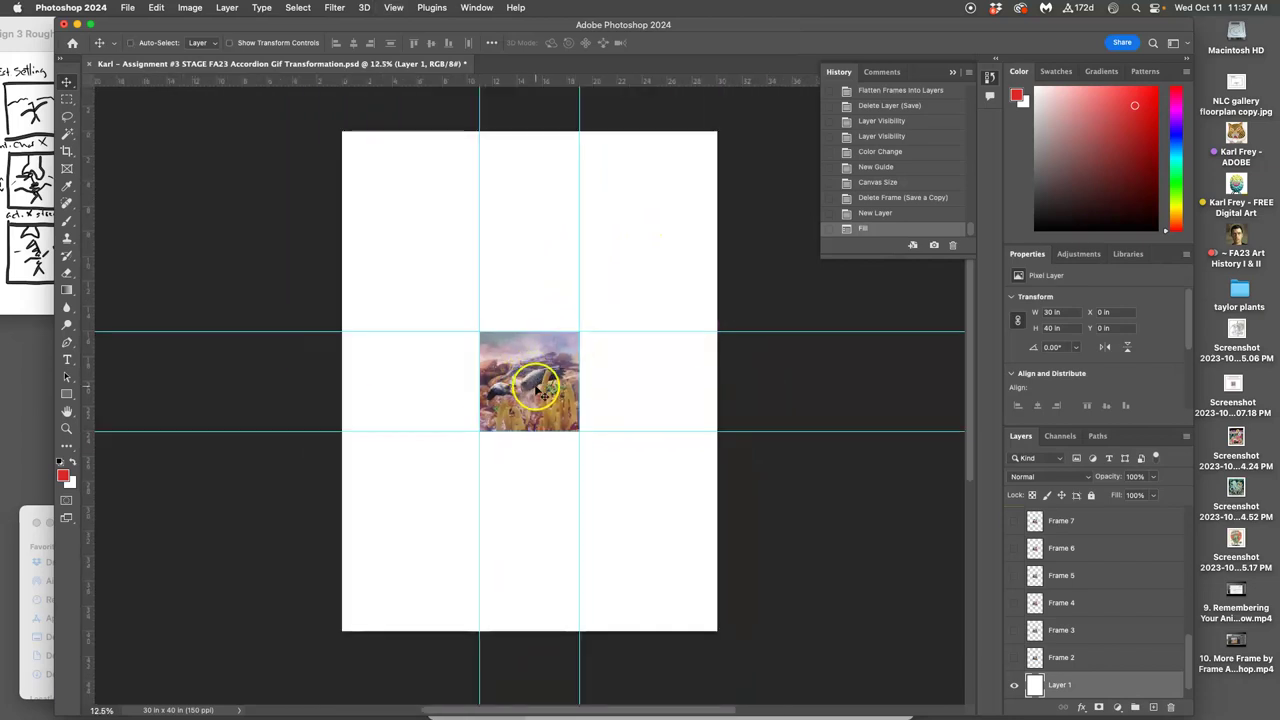
click(393, 9)
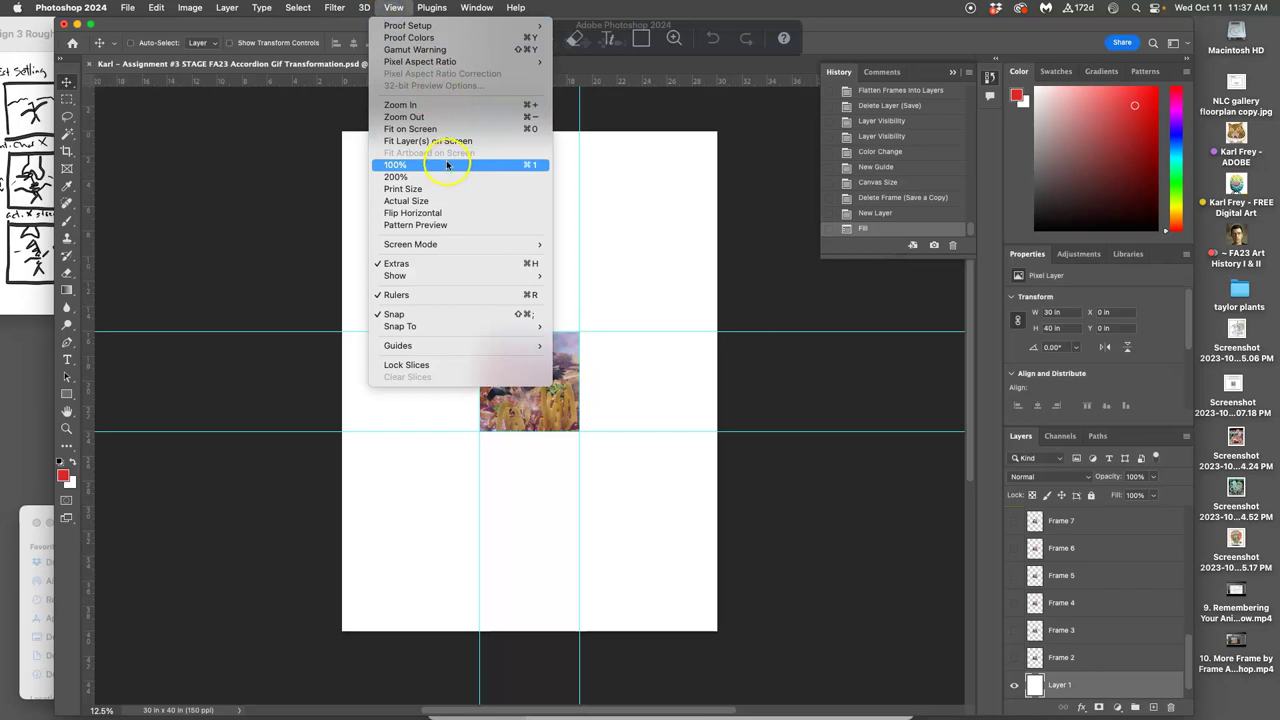
click(397, 9)
click(396, 9)
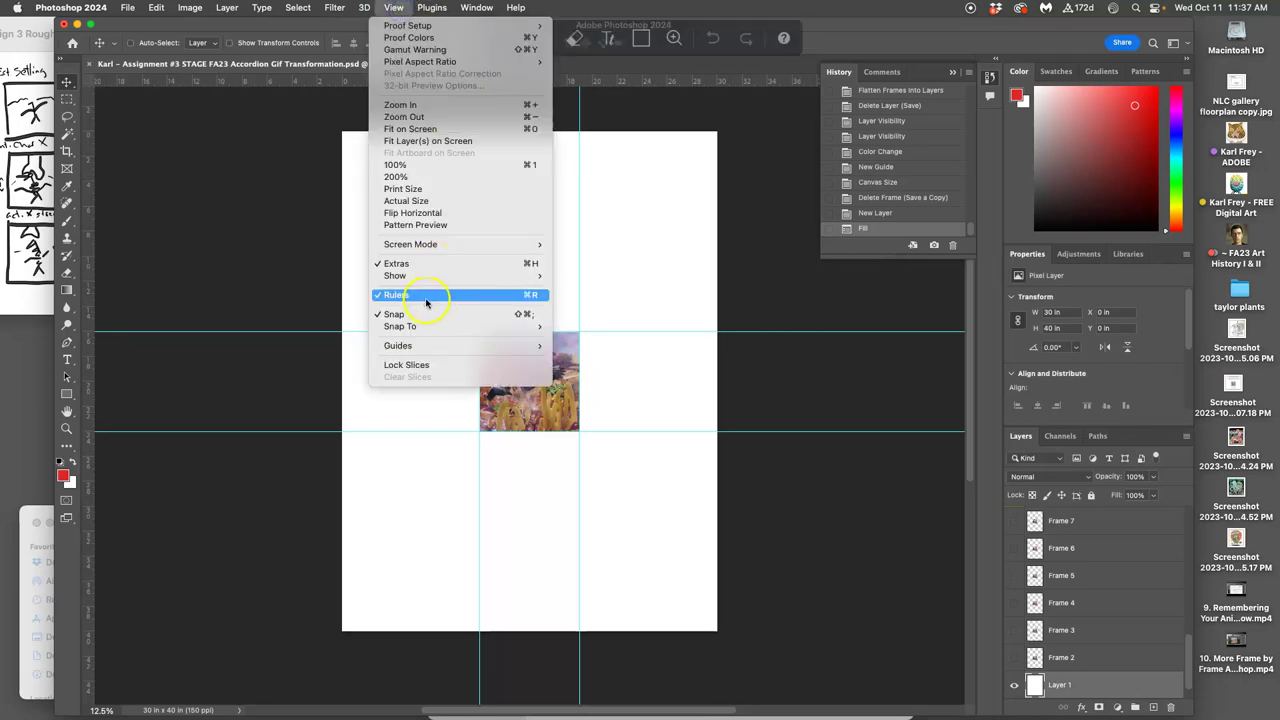
click(400, 10)
click(400, 10)
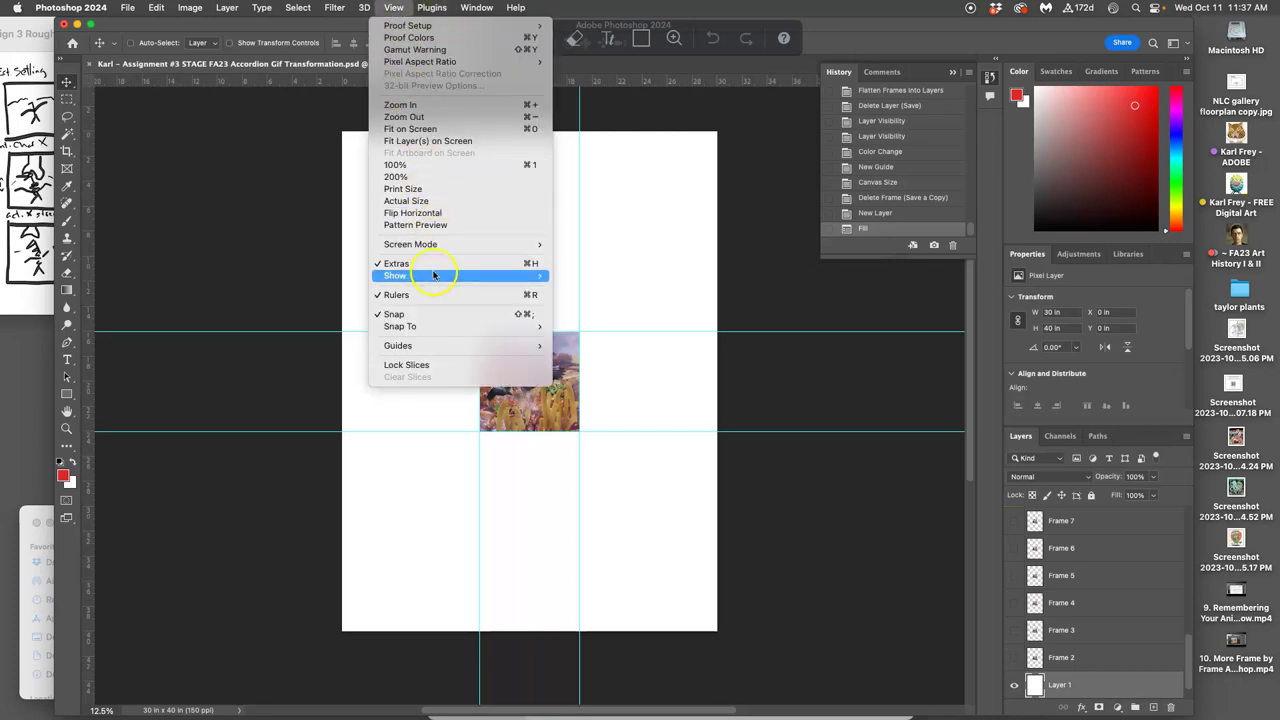
mouse_move(417, 277)
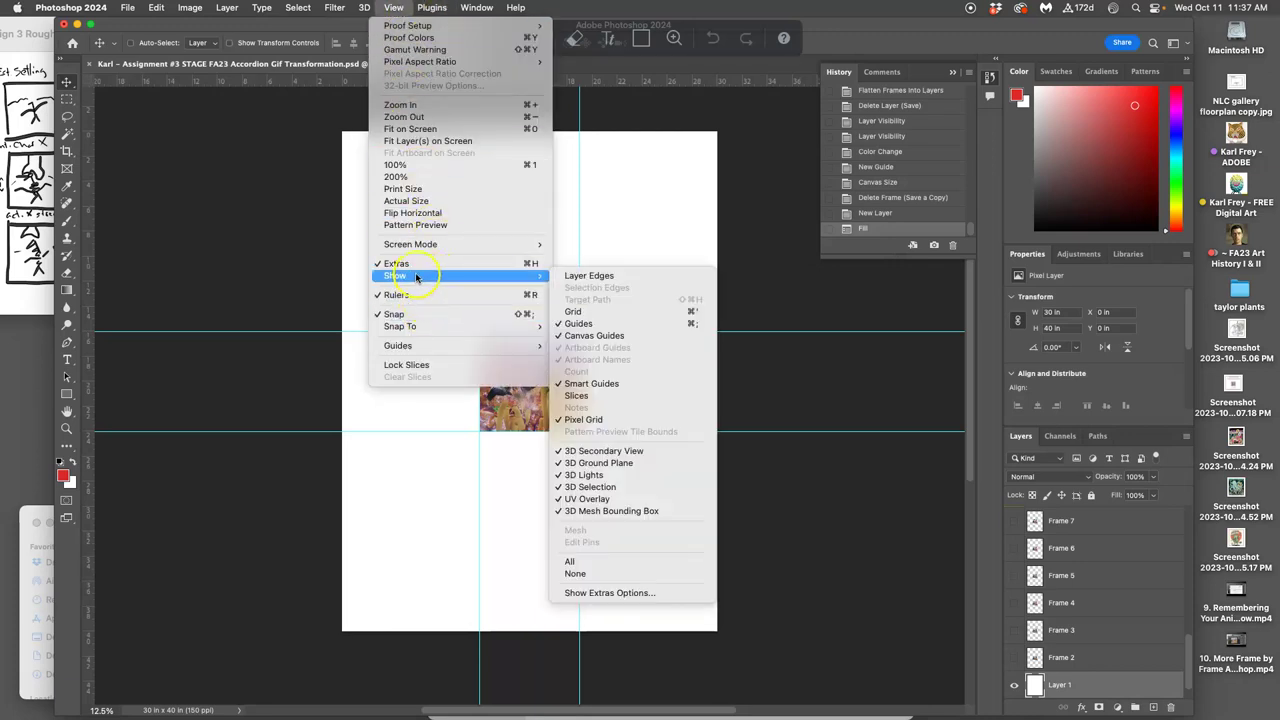
click(605, 314)
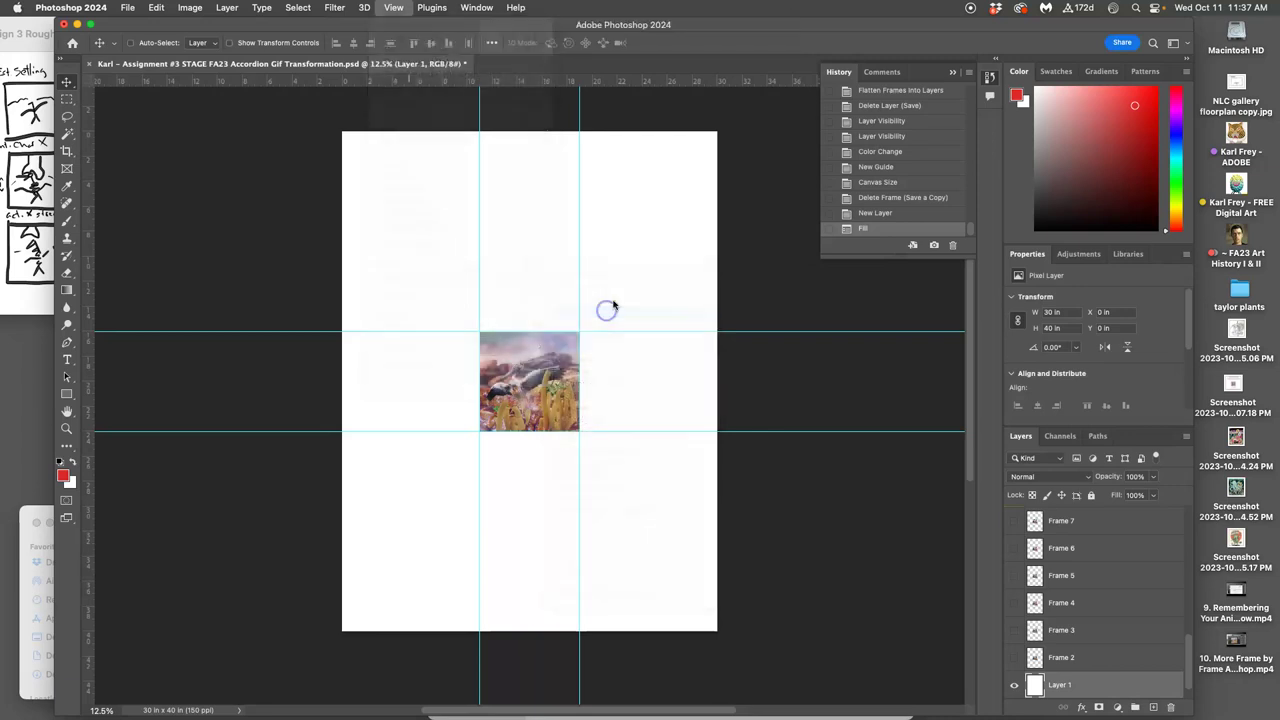
- Toggle the grid and guides with Cmd+' and Cmd+; to compare, then zoom into the centre slot
key(super+apostrophe)
key(super+apostrophe)
key(super+apostrophe)
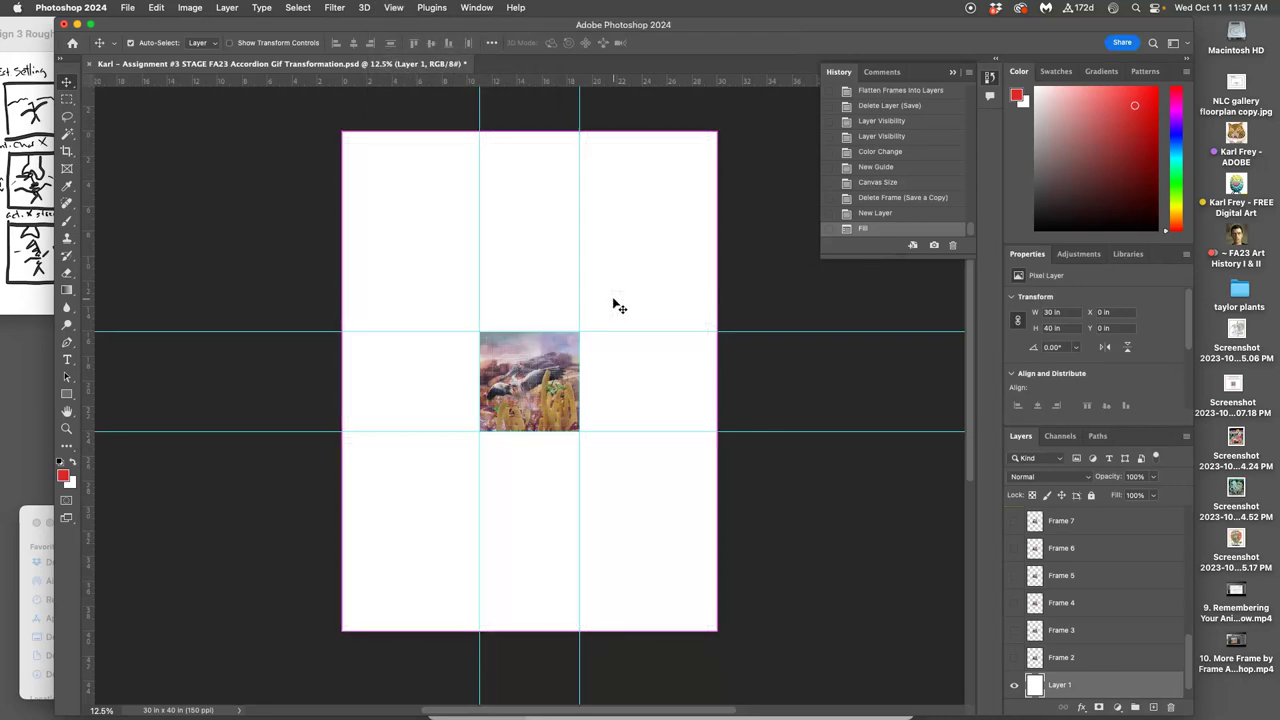
key(super+apostrophe)
key(super+apostrophe)
key(super+apostrophe)
key(super+apostrophe)
key(super+apostrophe)
key(super+apostrophe)
key(super+apostrophe)
key(super+apostrophe)
key(super+semicolon)
key(super+semicolon)
key(super+apostrophe)
key(super+apostrophe)
key(super+apostrophe)
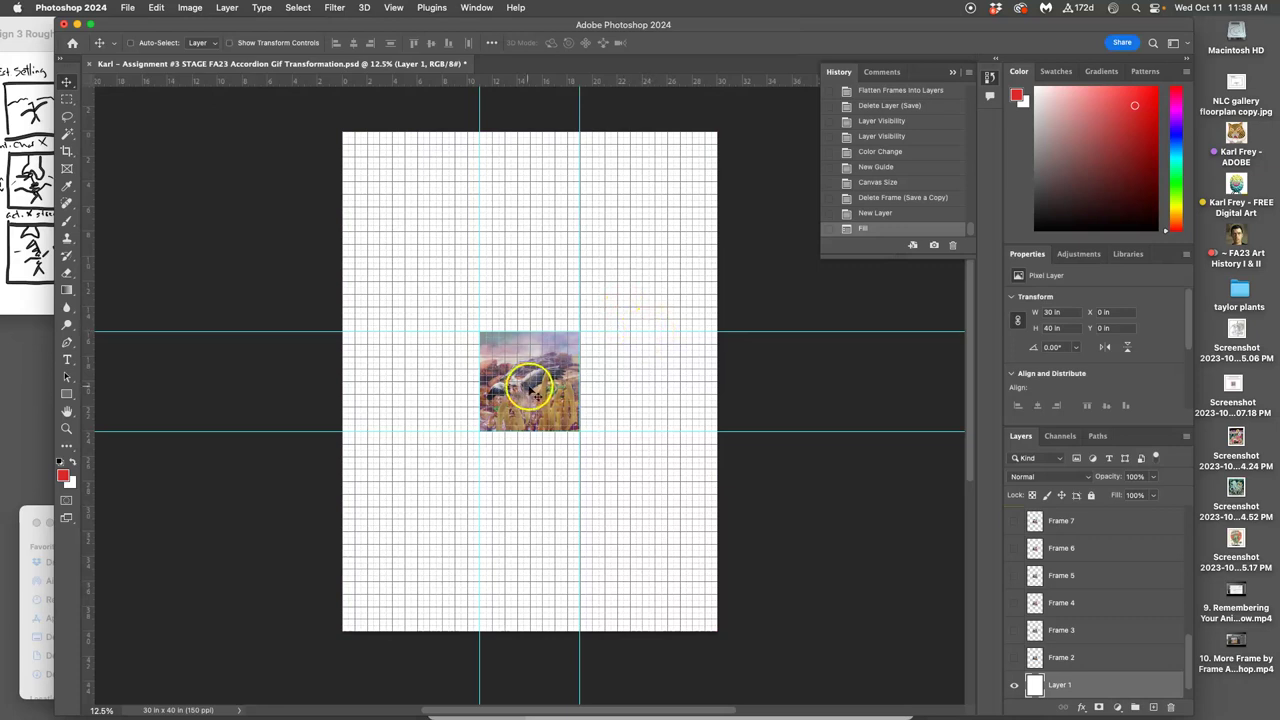
key(super+equal)
key(super+equal)
key(super+equal)
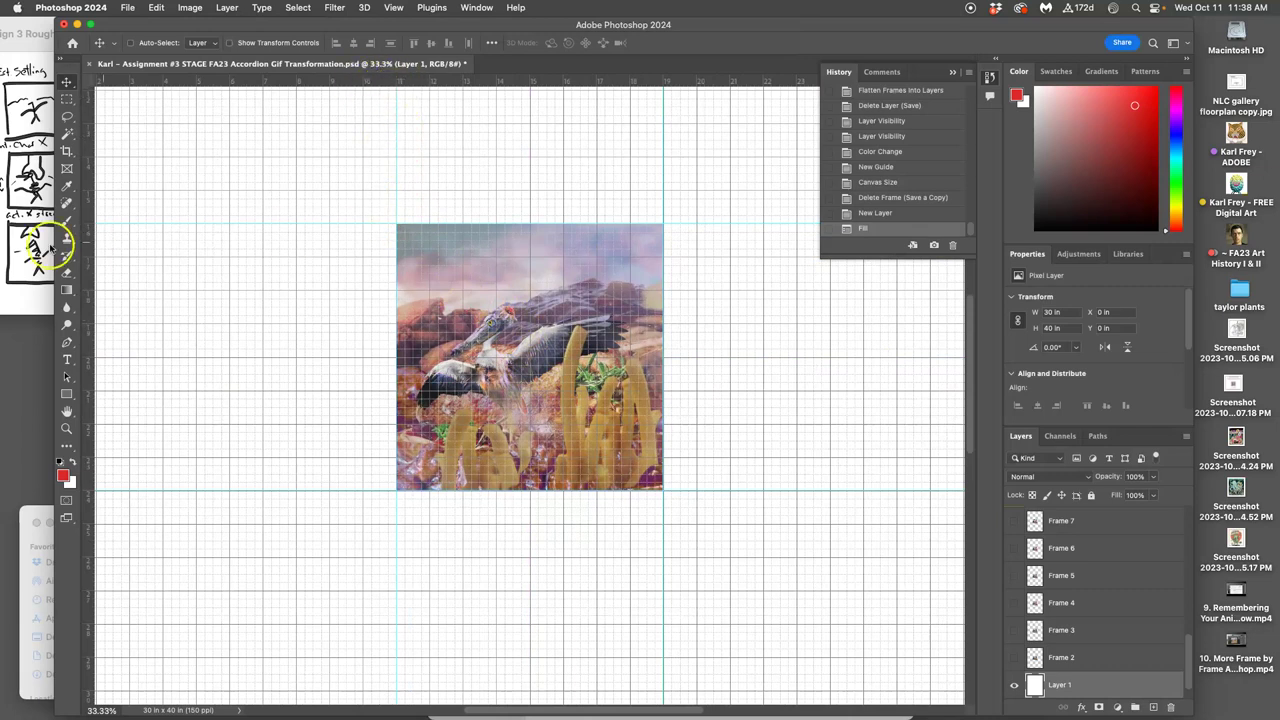
- Add gutter guides left, above, right (at 20 in) and below the centre slot, then hide the grid
drag(90, 240, 362, 240)
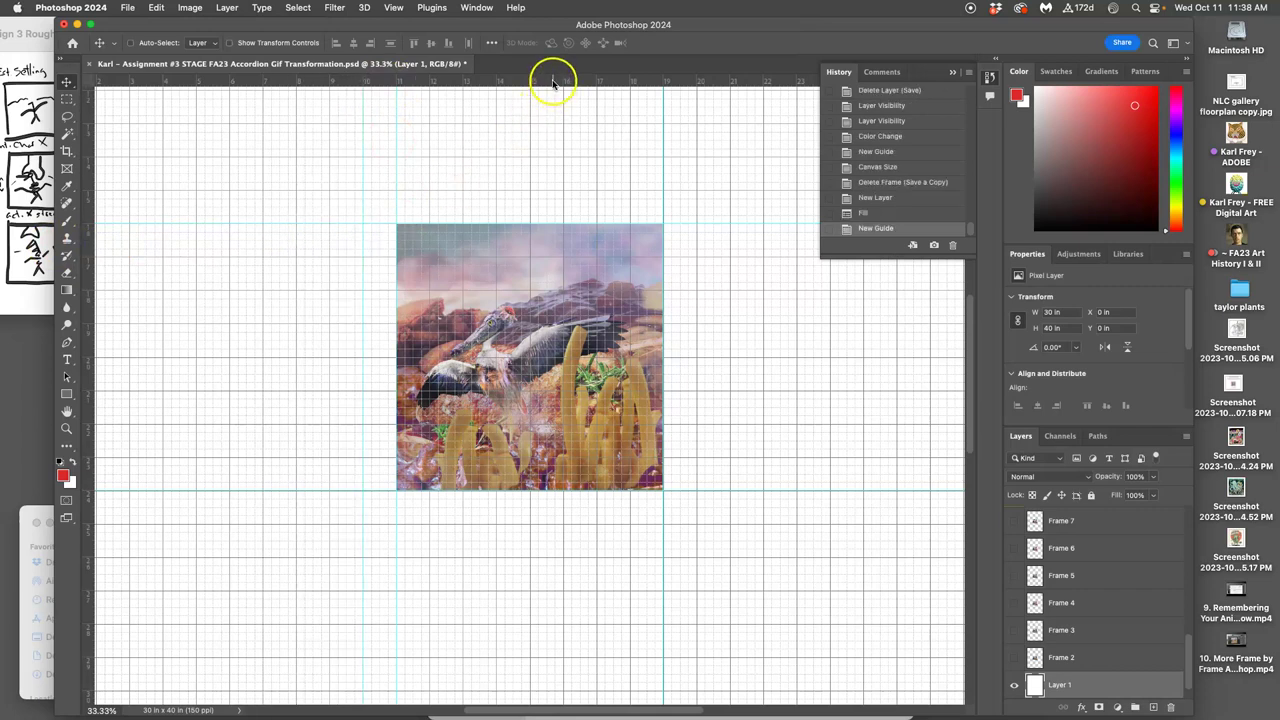
drag(551, 80, 549, 190)
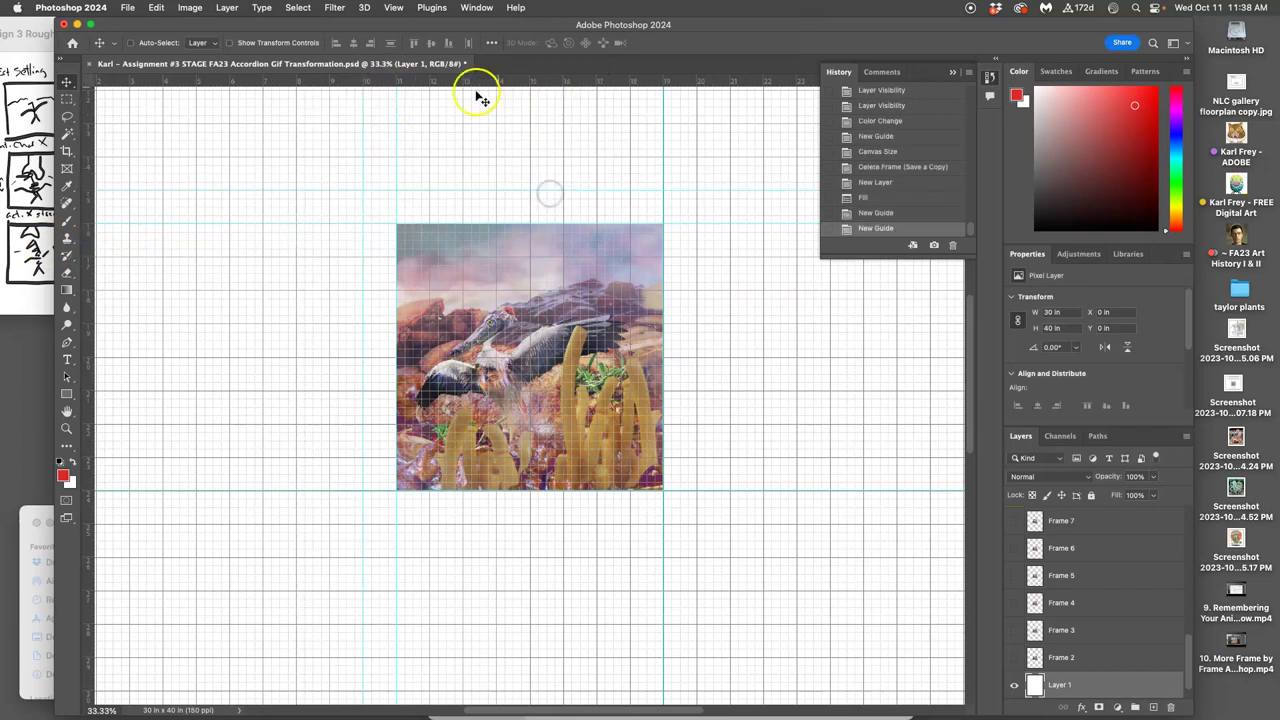
drag(92, 244, 729, 287)
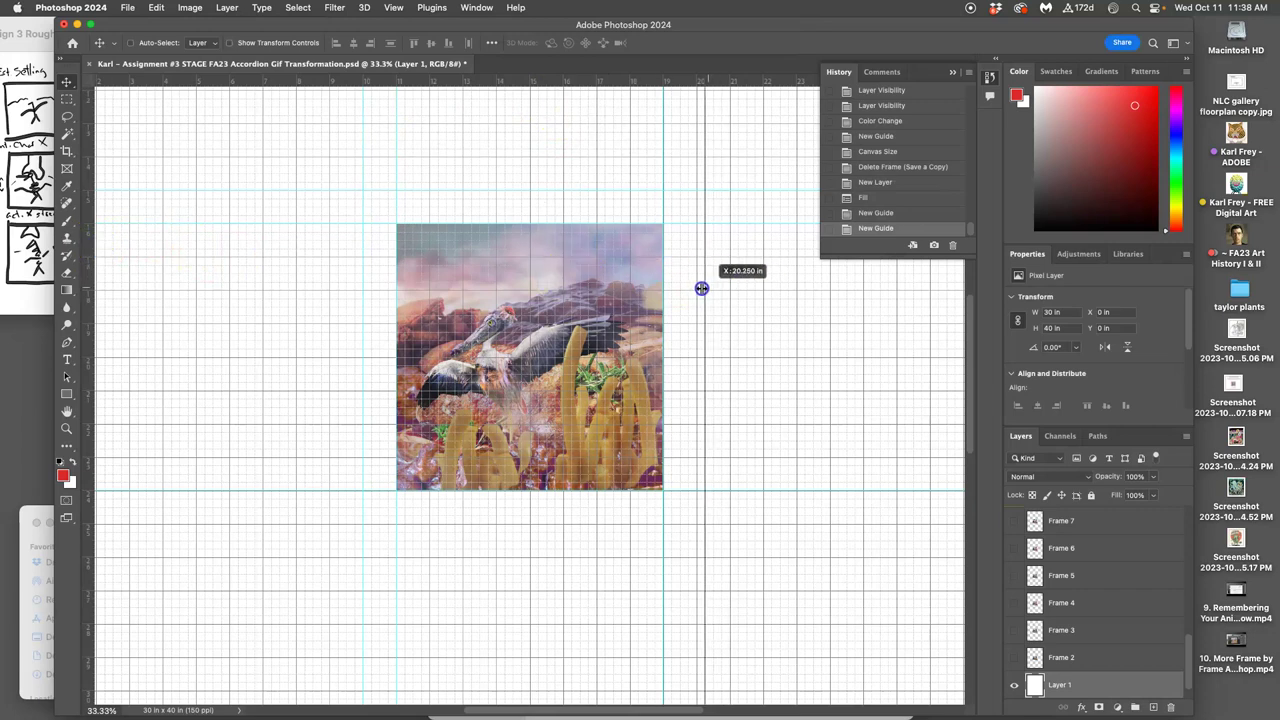
drag(700, 288, 700, 288)
drag(634, 80, 653, 524)
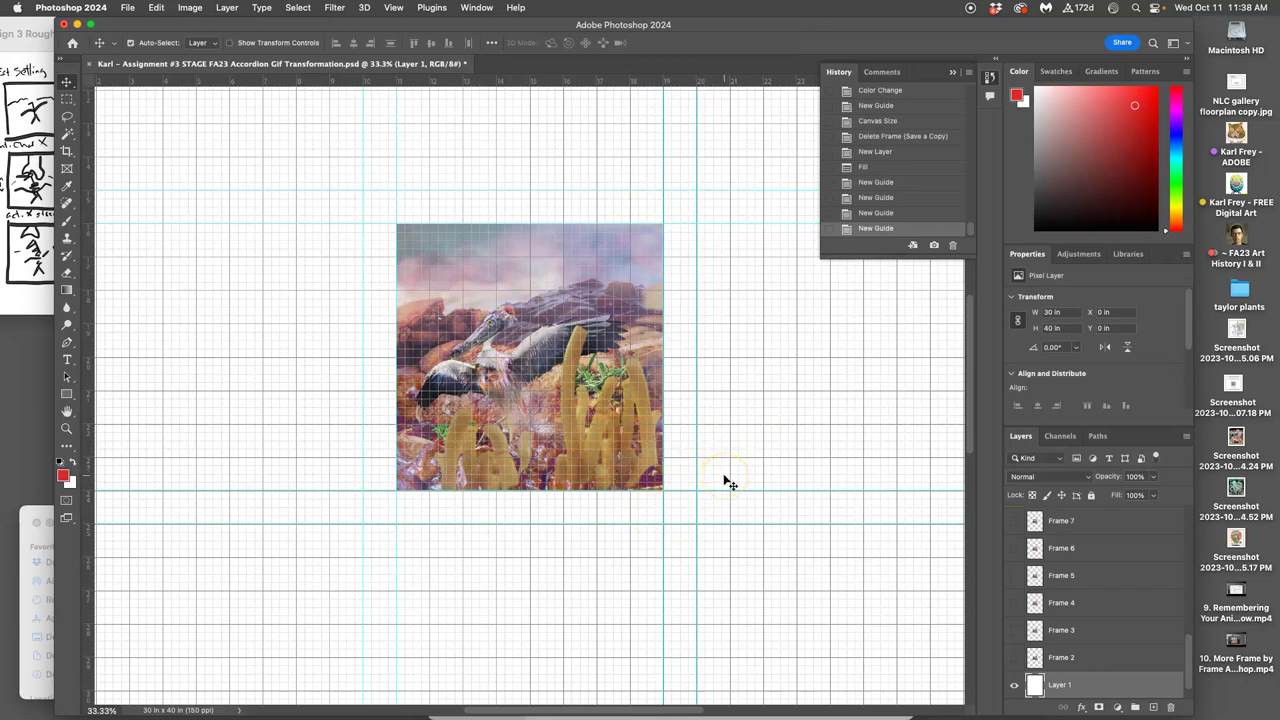
key(super+apostrophe)
key(super+minus)
key(super+minus)
key(super+minus)
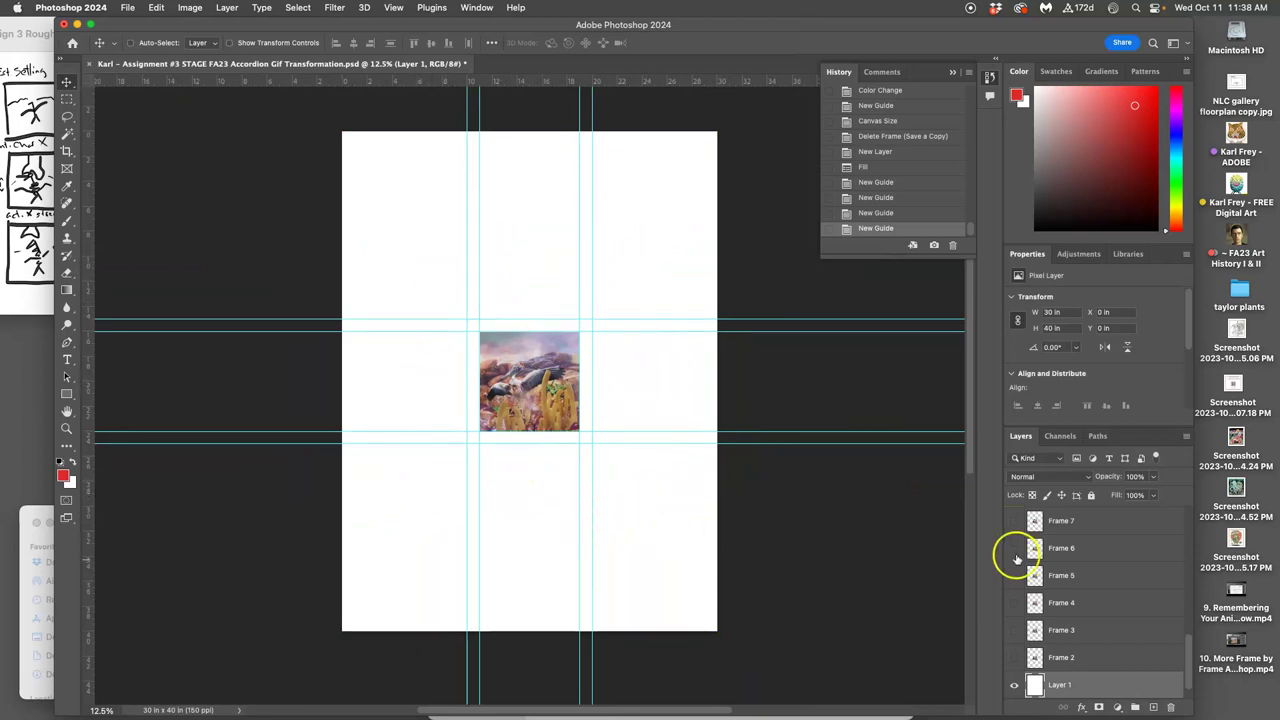
- Make the Frame 8 layer visible and select it
scroll(1088, 572, up, 3)
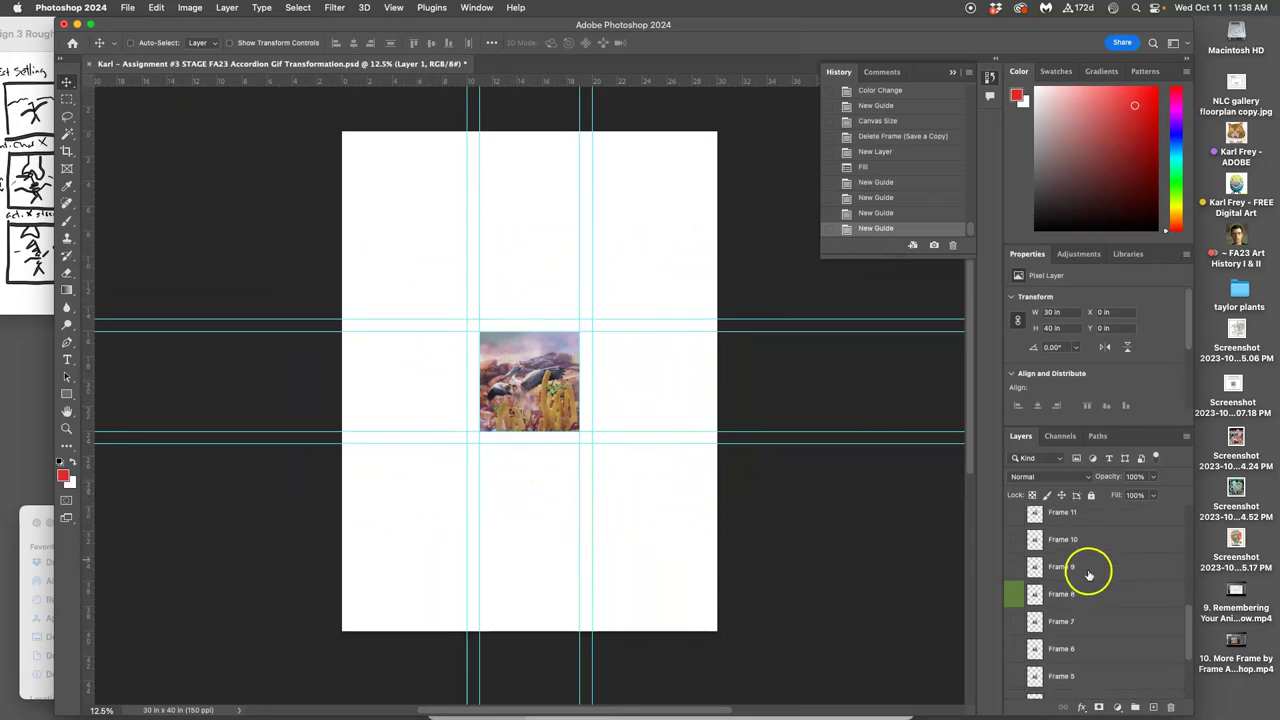
click(1013, 595)
click(1062, 595)
scroll(1060, 570, up, 4)
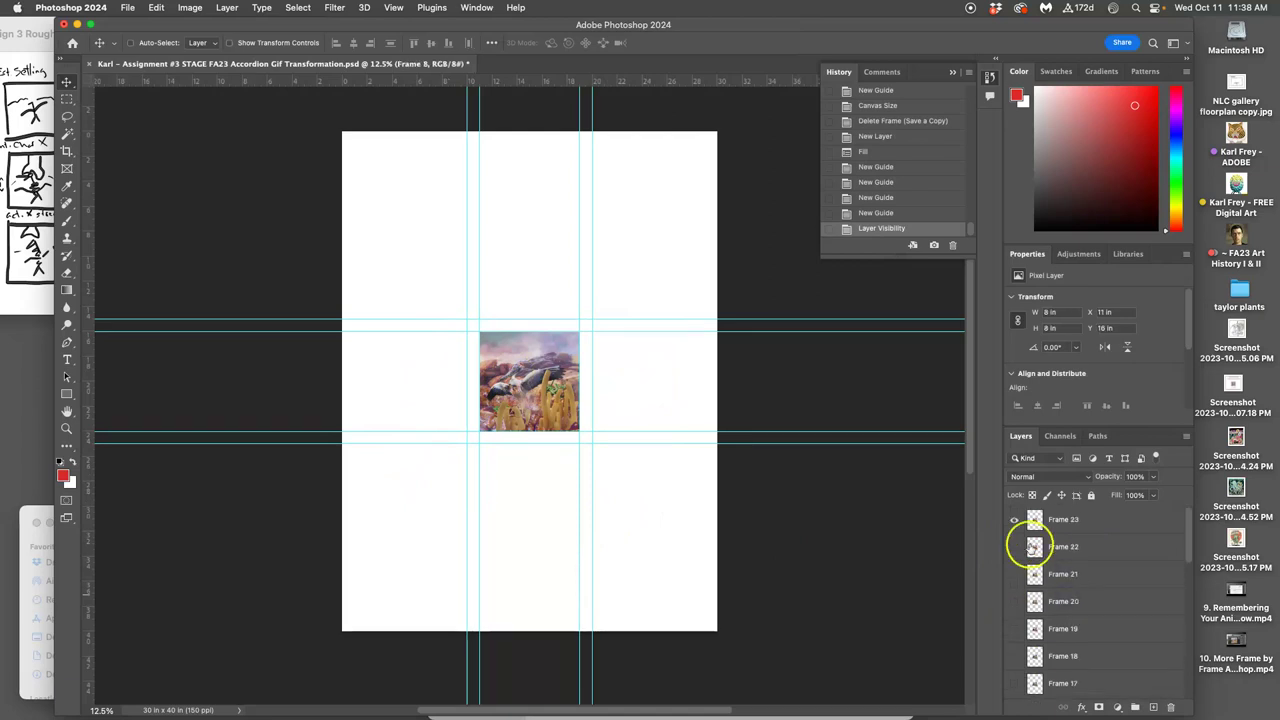
click(1013, 522)
scroll(1090, 646, down, 6)
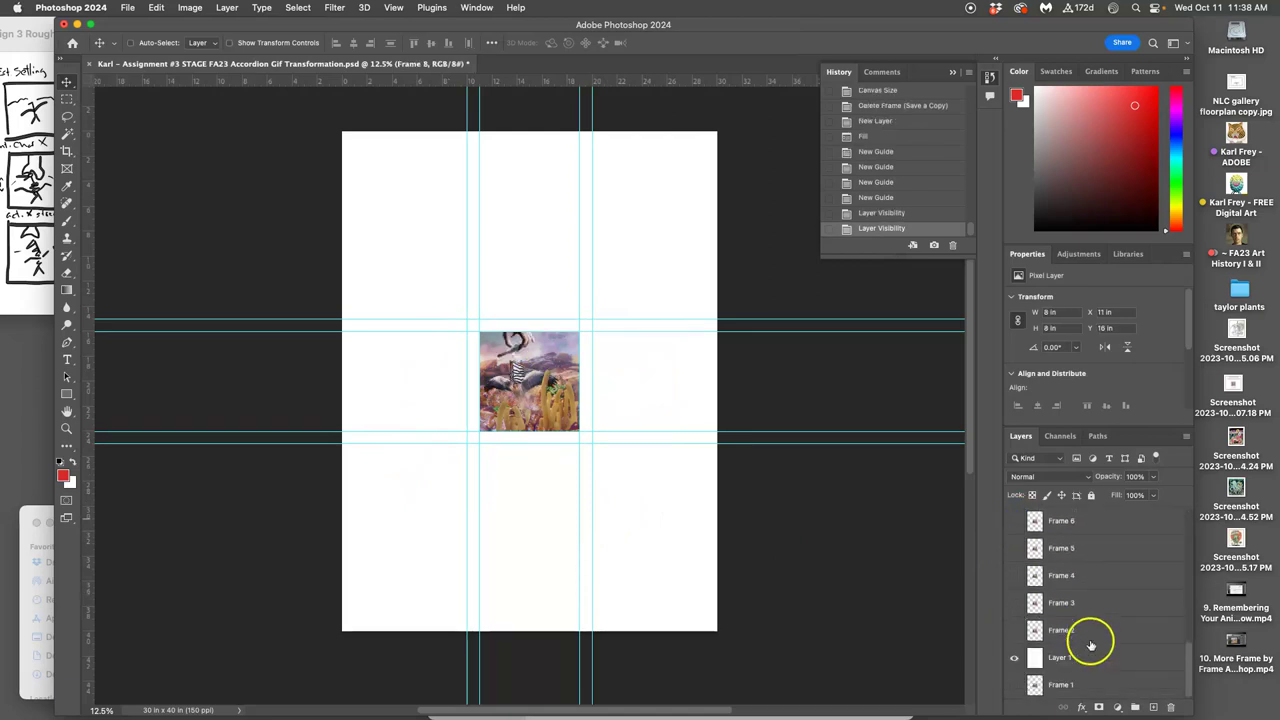
- Show Frame 2, move white Layer 1 below Frame 1, then show and select Frame 1
click(1015, 631)
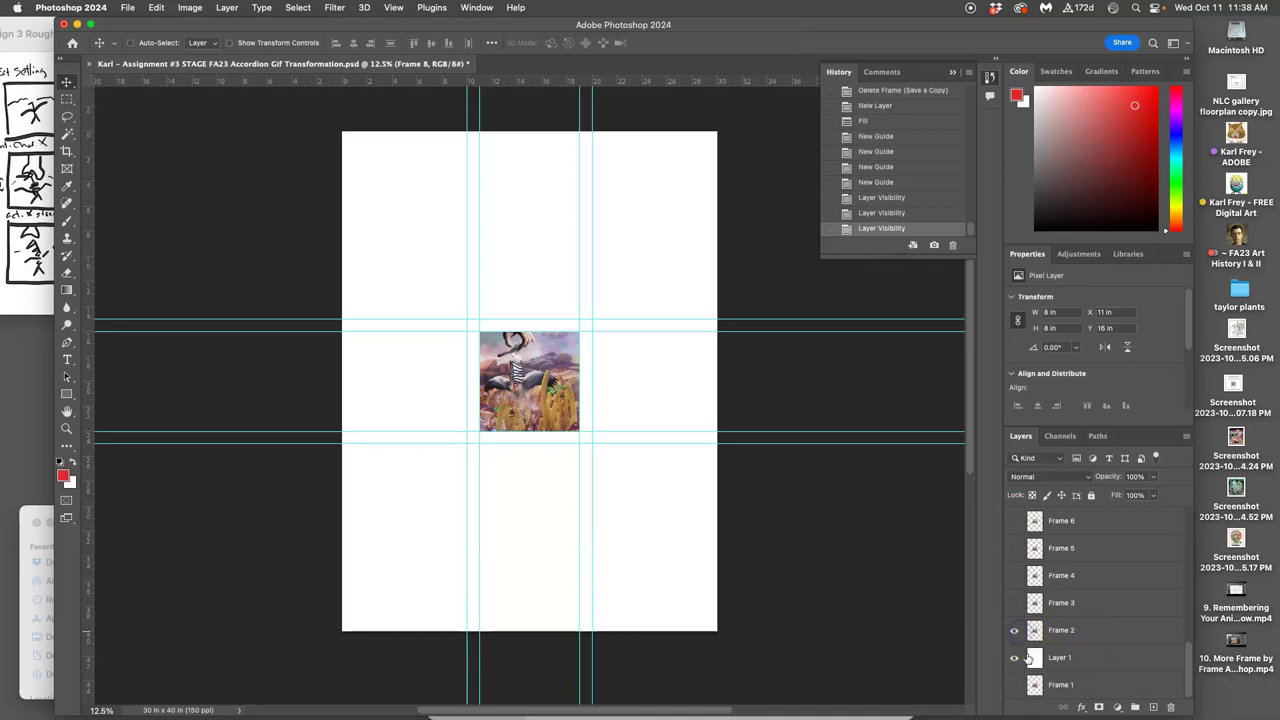
drag(1056, 691, 1057, 693)
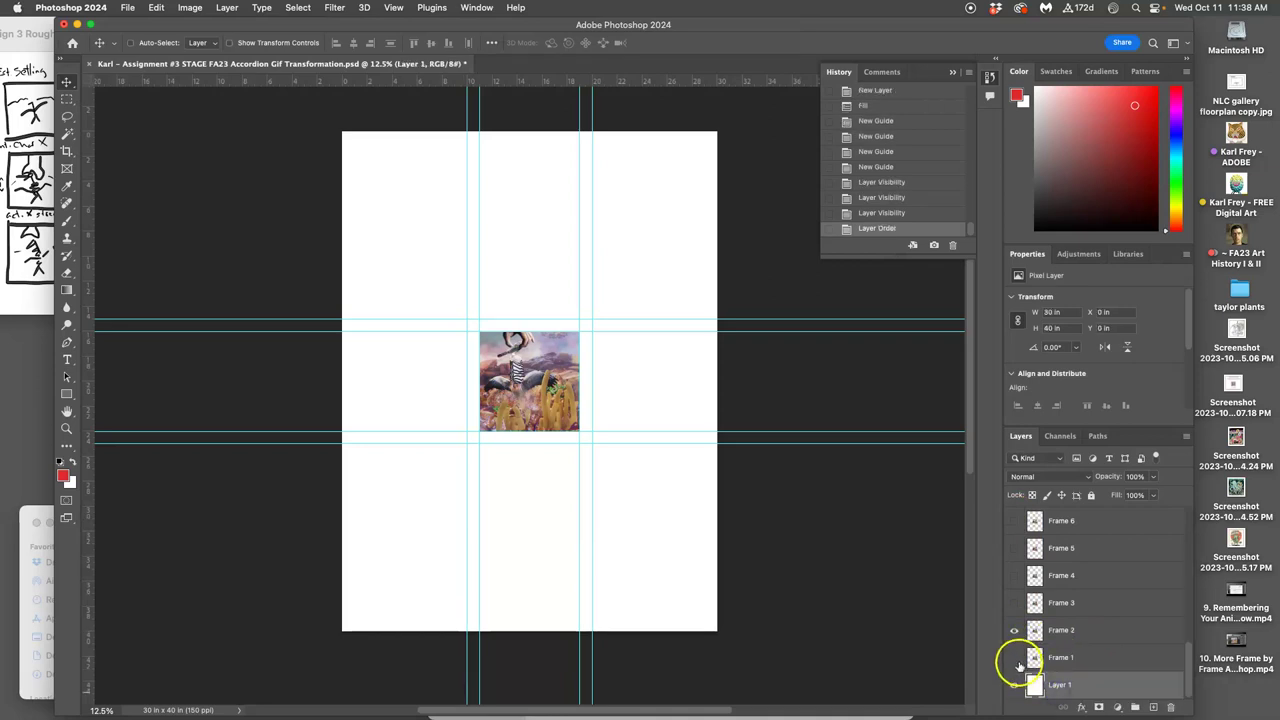
click(1015, 658)
click(1073, 660)
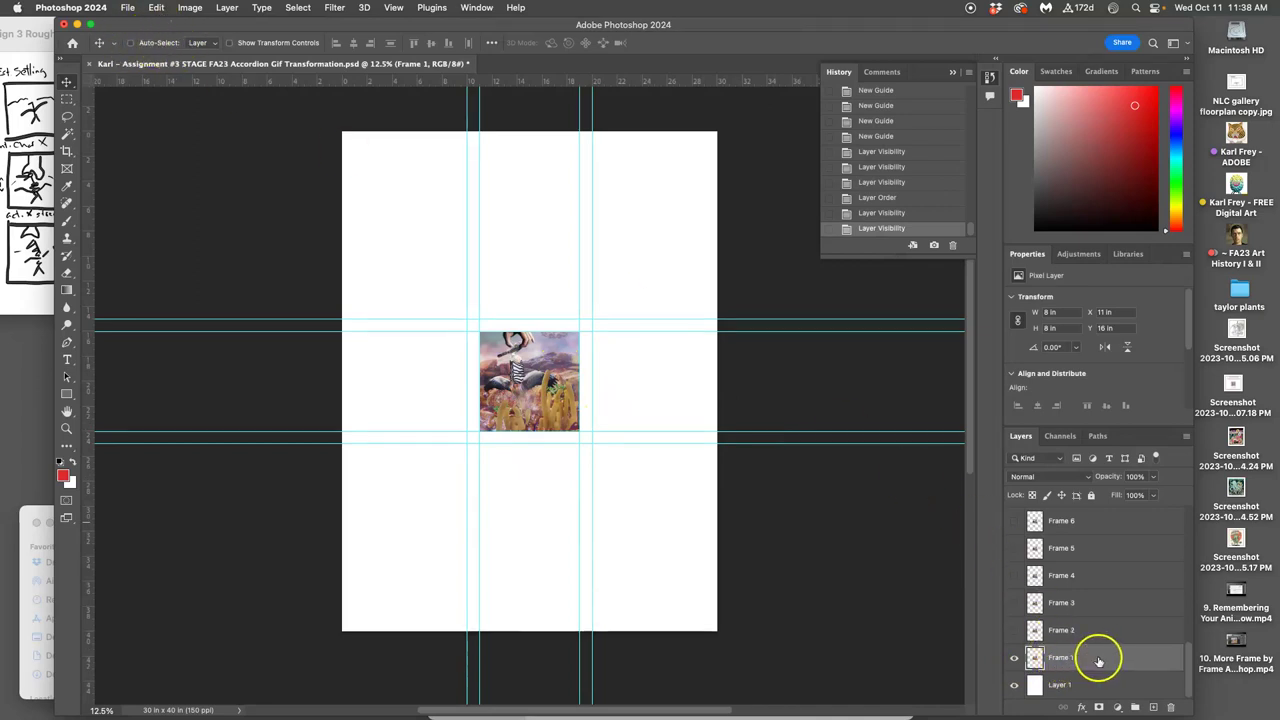
- Move Frame 1 into the top-left slot and Frame 5 into the top-middle slot
drag(523, 371, 433, 266)
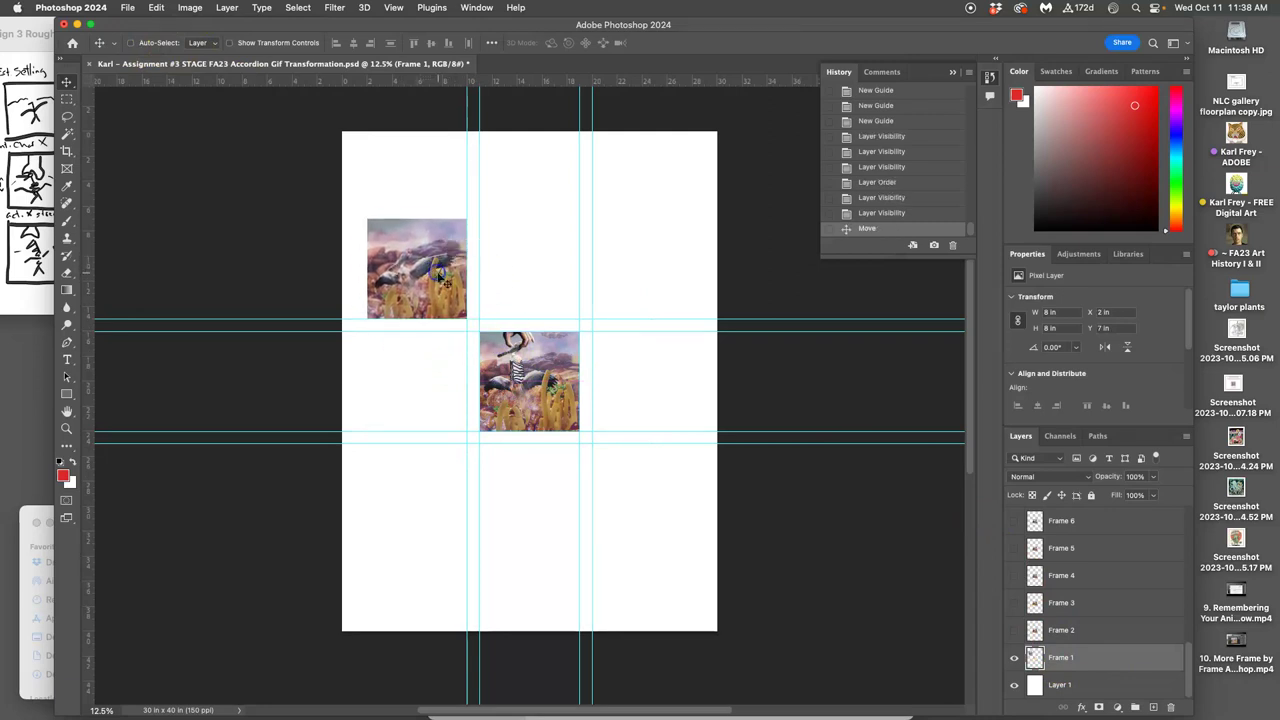
click(1014, 548)
click(1080, 551)
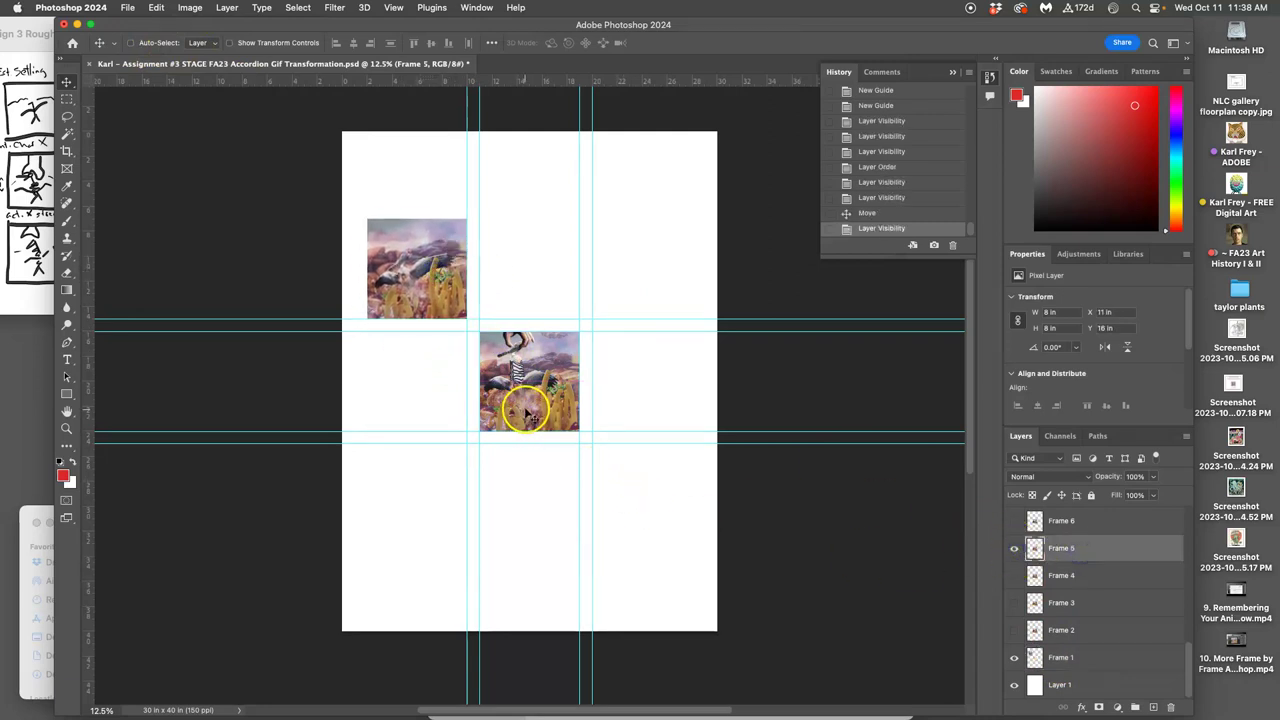
drag(528, 412, 531, 292)
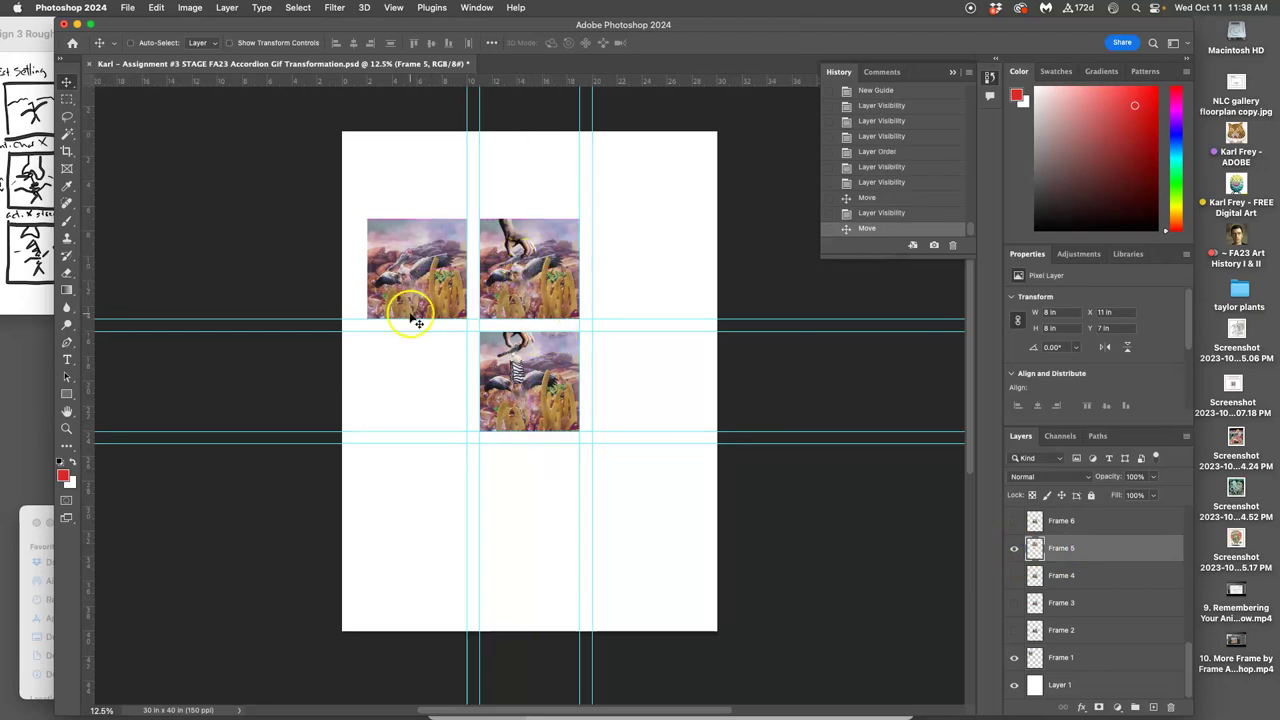
- After checking the sketches, show Frame 3, hide Frame 5, and place Frame 3 in the top-middle slot
click(35, 213)
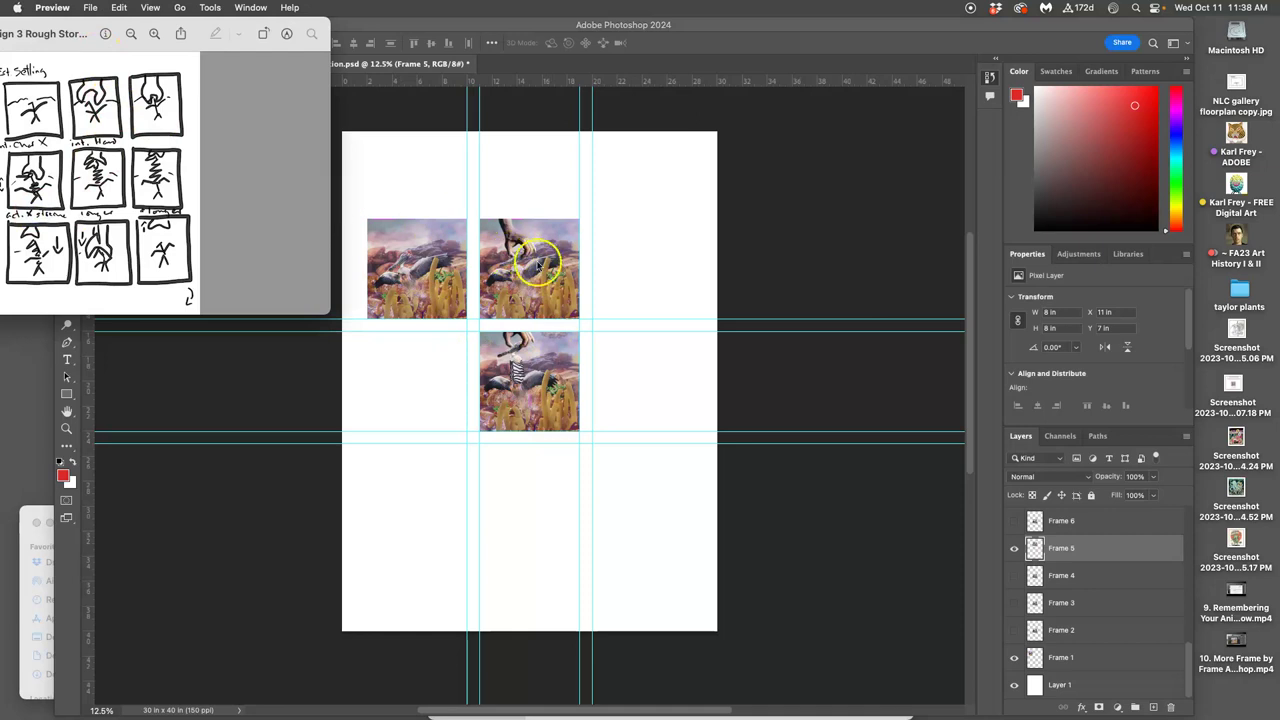
click(529, 277)
click(1018, 603)
click(1013, 549)
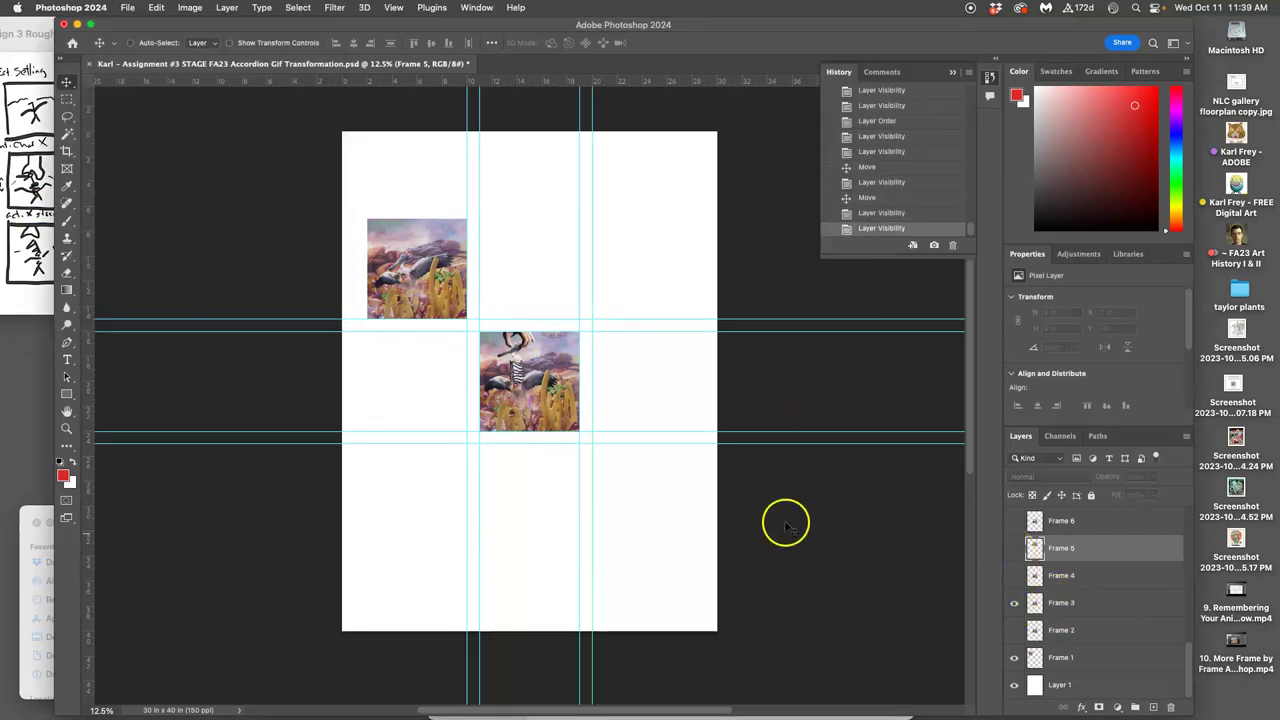
click(1078, 604)
drag(550, 394, 549, 280)
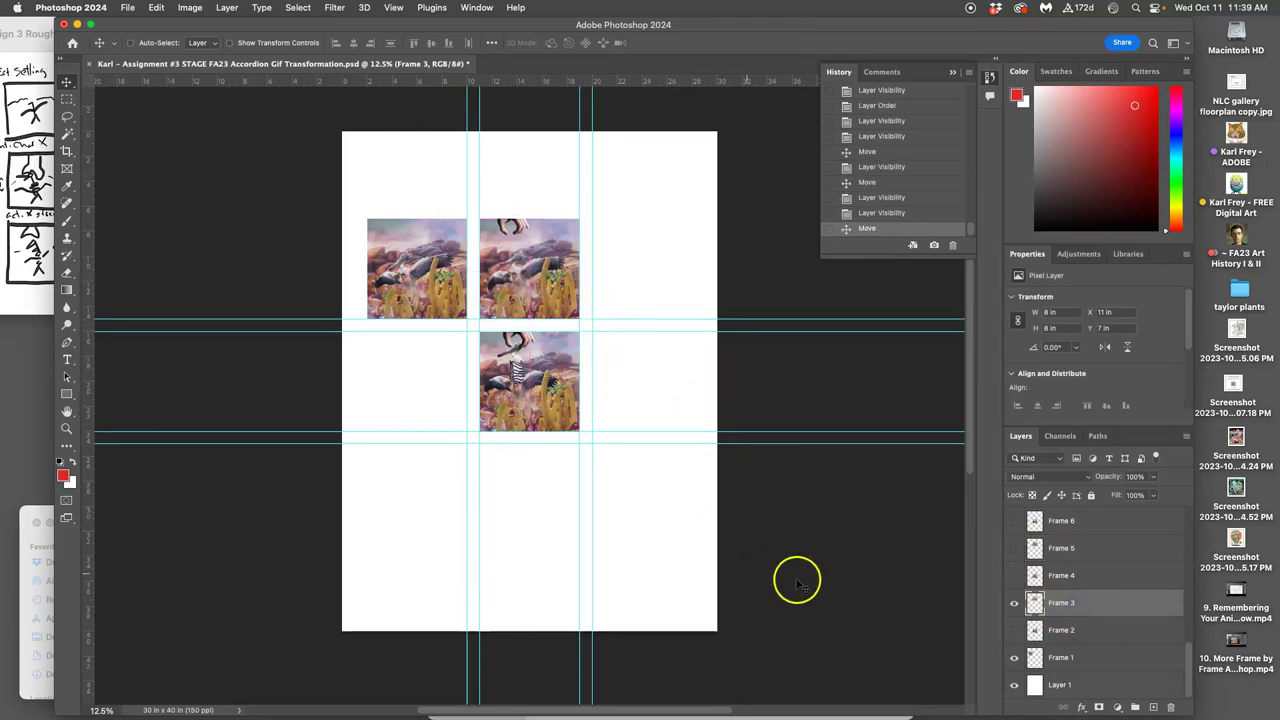
- Show Frame 5 again and move it into the top-right slot, undoing a stray Frame 3 move
click(1013, 549)
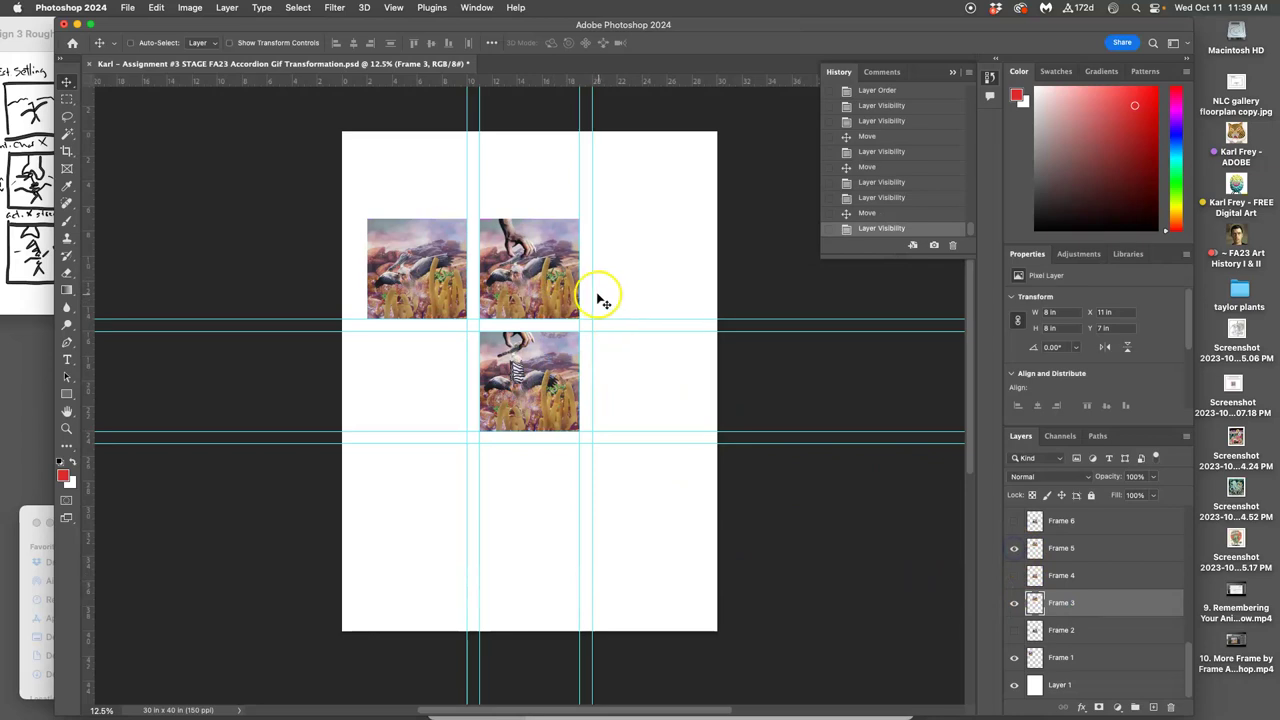
drag(539, 288, 623, 289)
key(ctrl+z)
drag(1057, 604, 1055, 620)
click(1068, 549)
drag(537, 277, 648, 260)
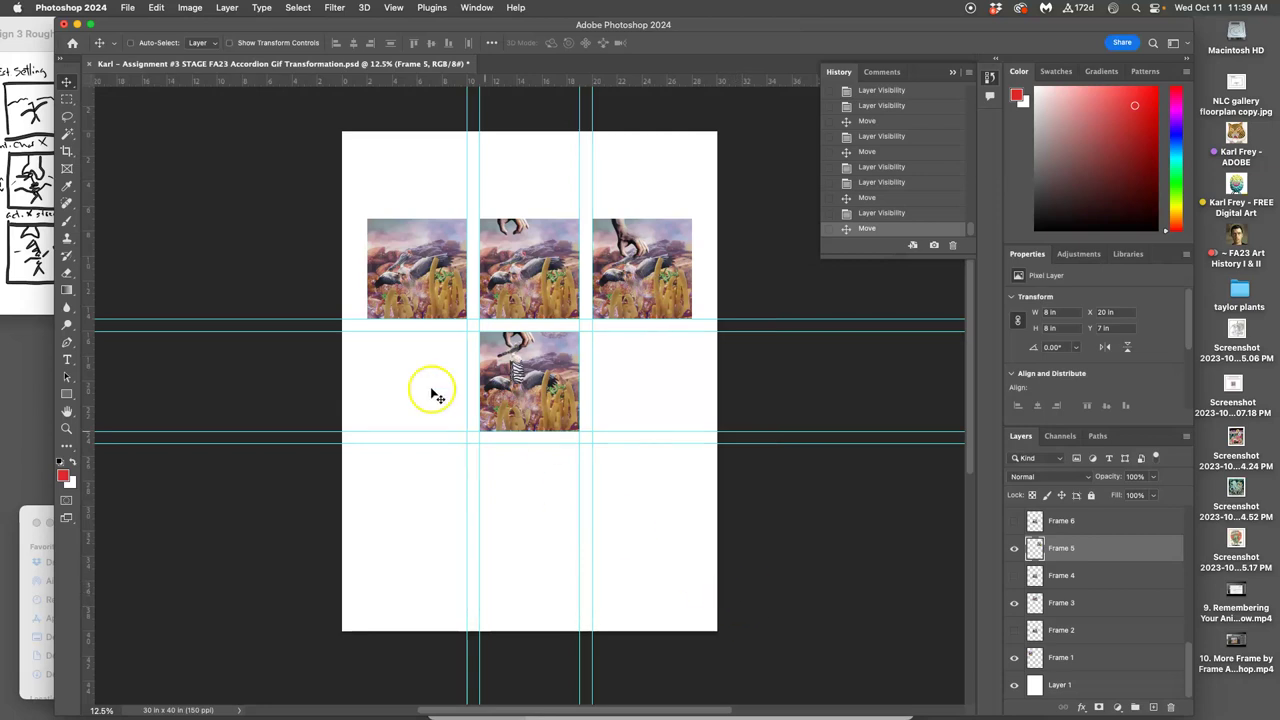
click(30, 185)
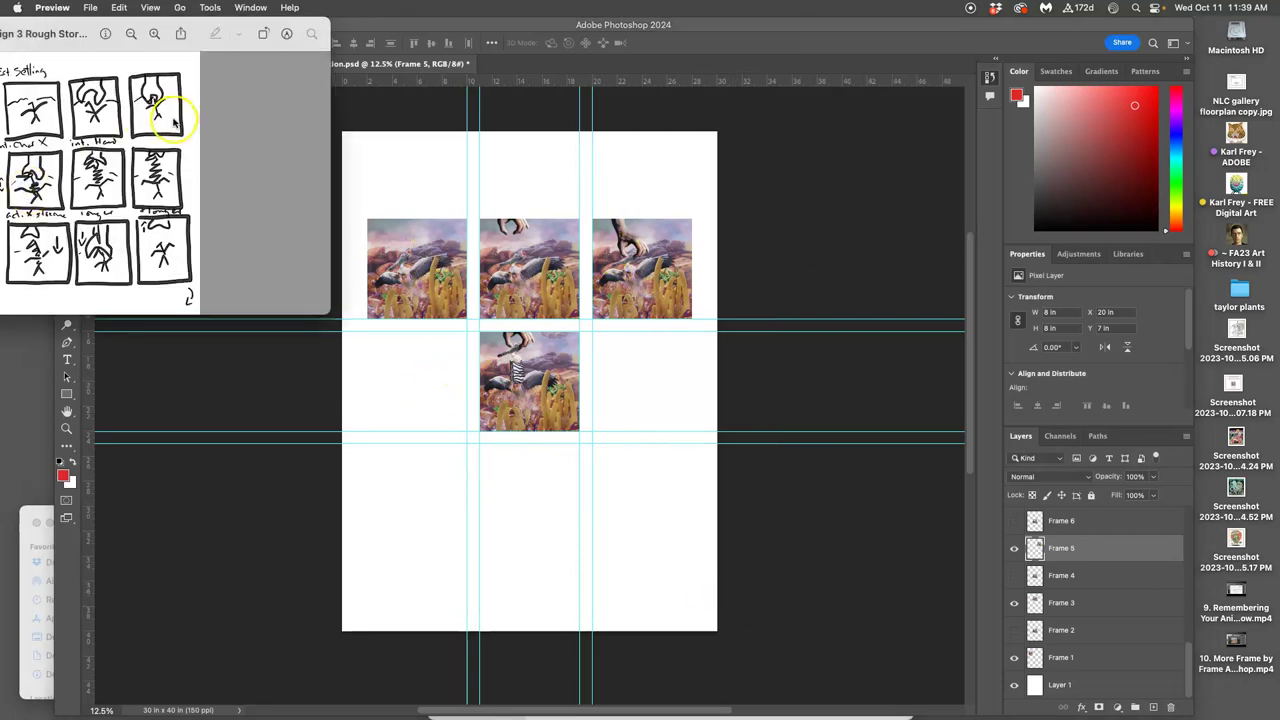
click(630, 392)
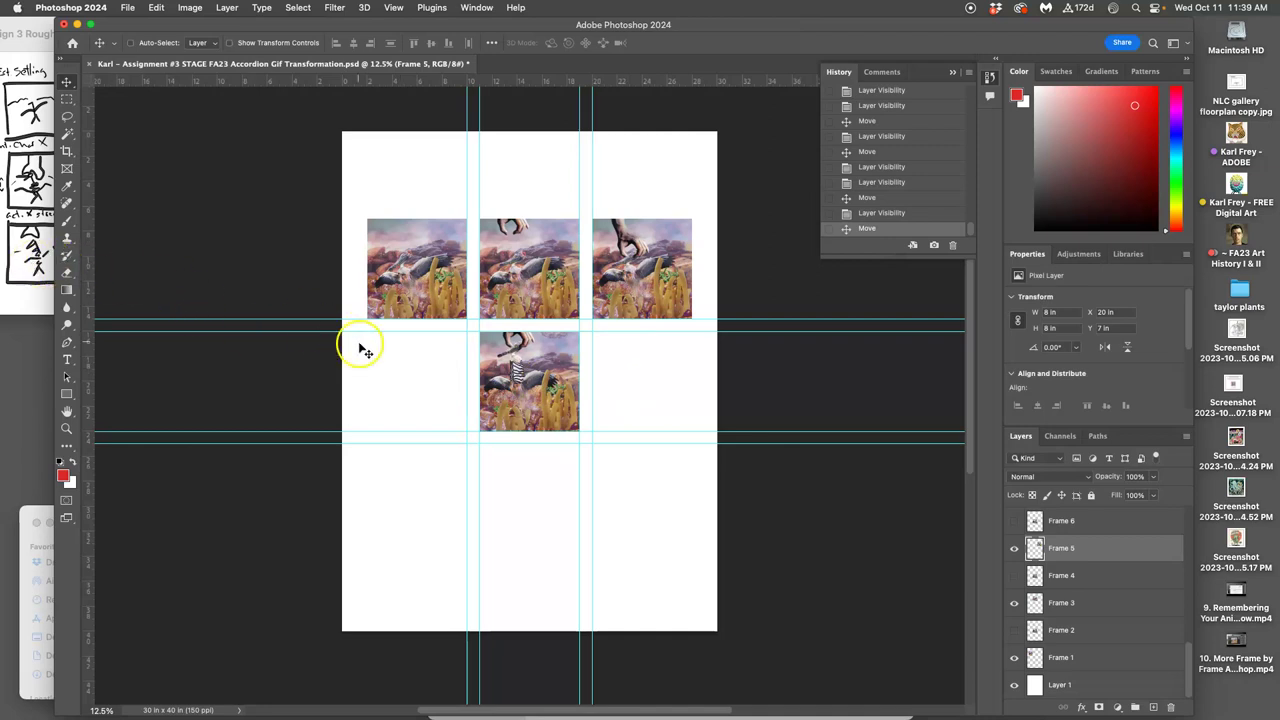
- Show Frame 6 and move it into the middle row's left slot
click(1015, 527)
scroll(1051, 543, up, 1)
click(1066, 541)
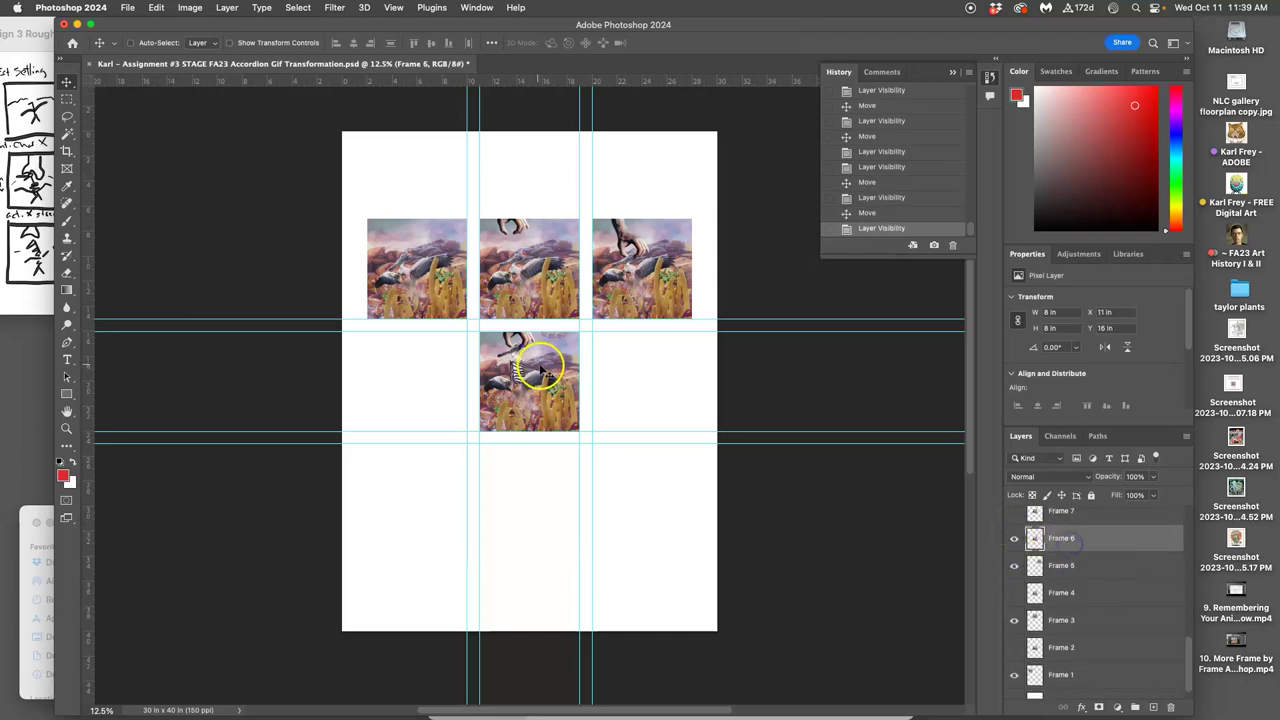
drag(537, 386, 424, 388)
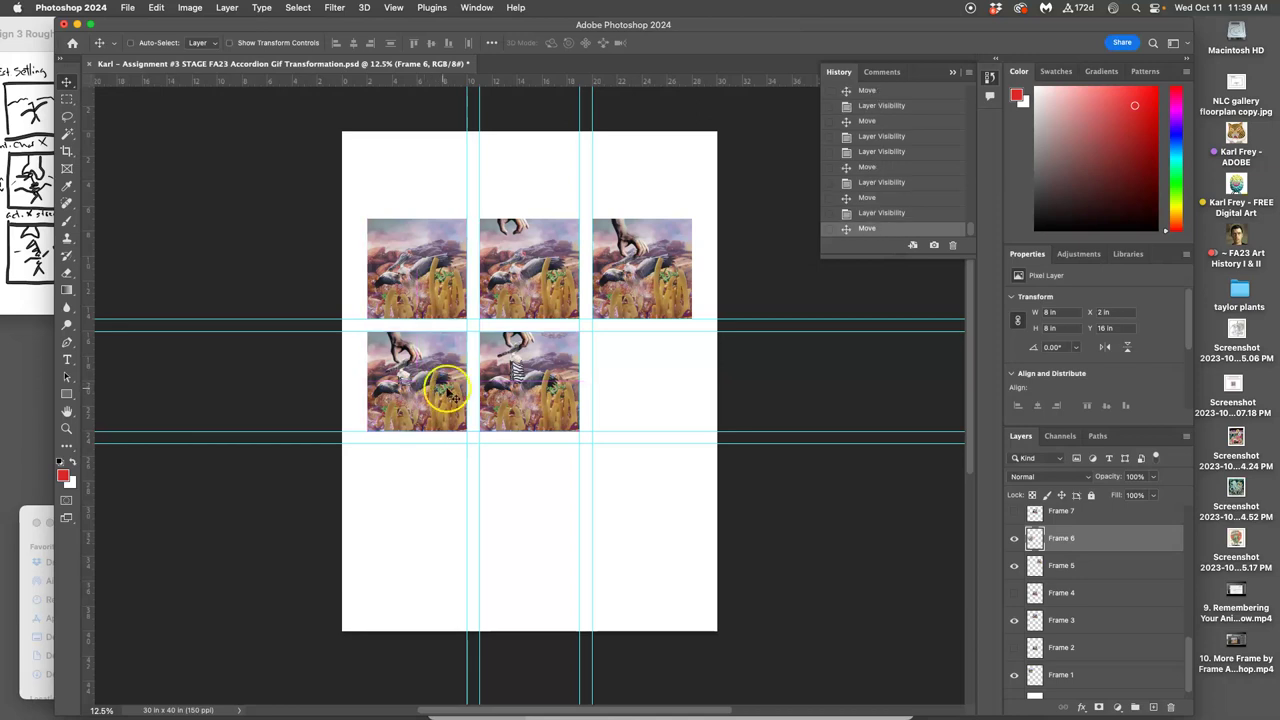
- Compare against the storyboard sketches, then turn on Frame 8 and check Frame 9's image
scroll(1111, 572, up, 3)
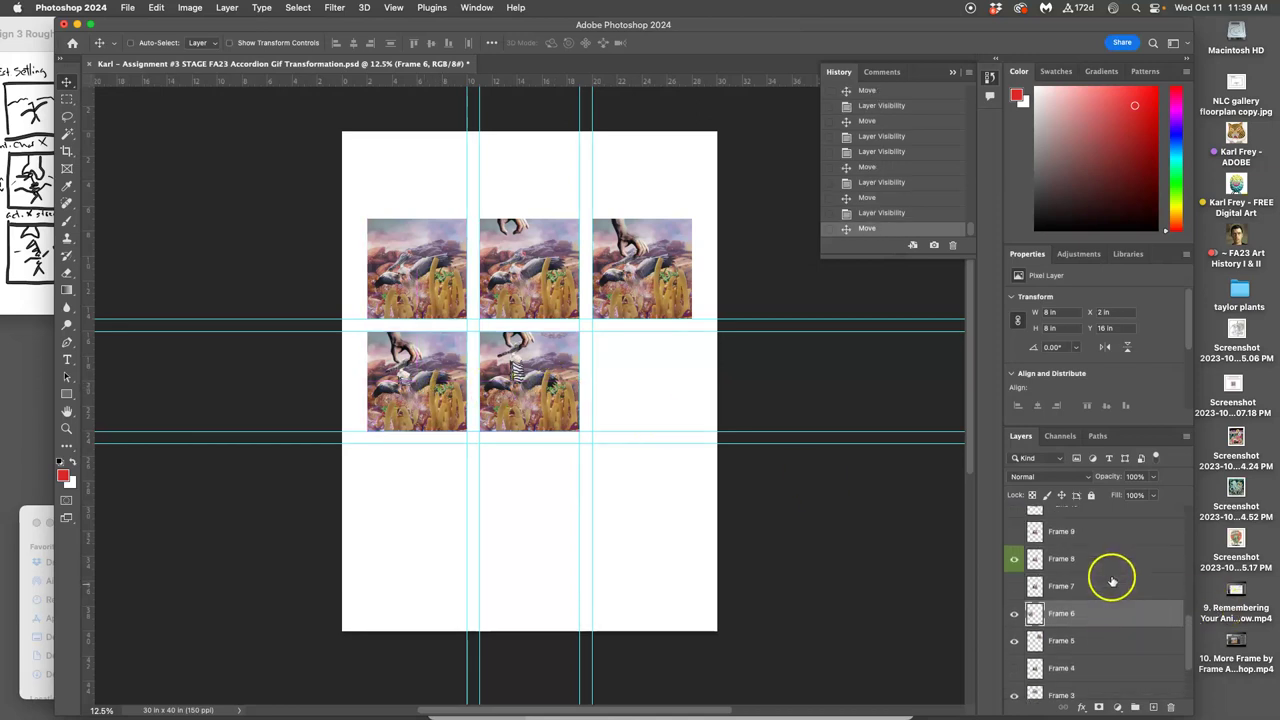
click(26, 207)
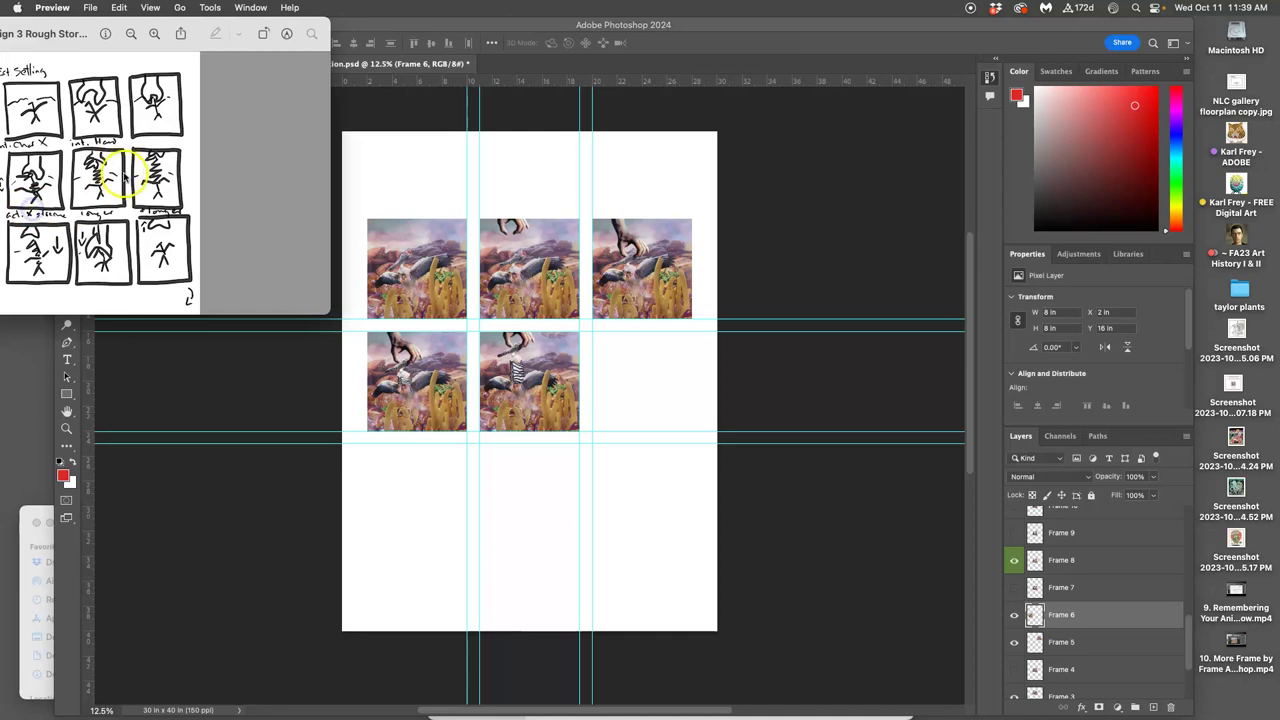
click(1062, 561)
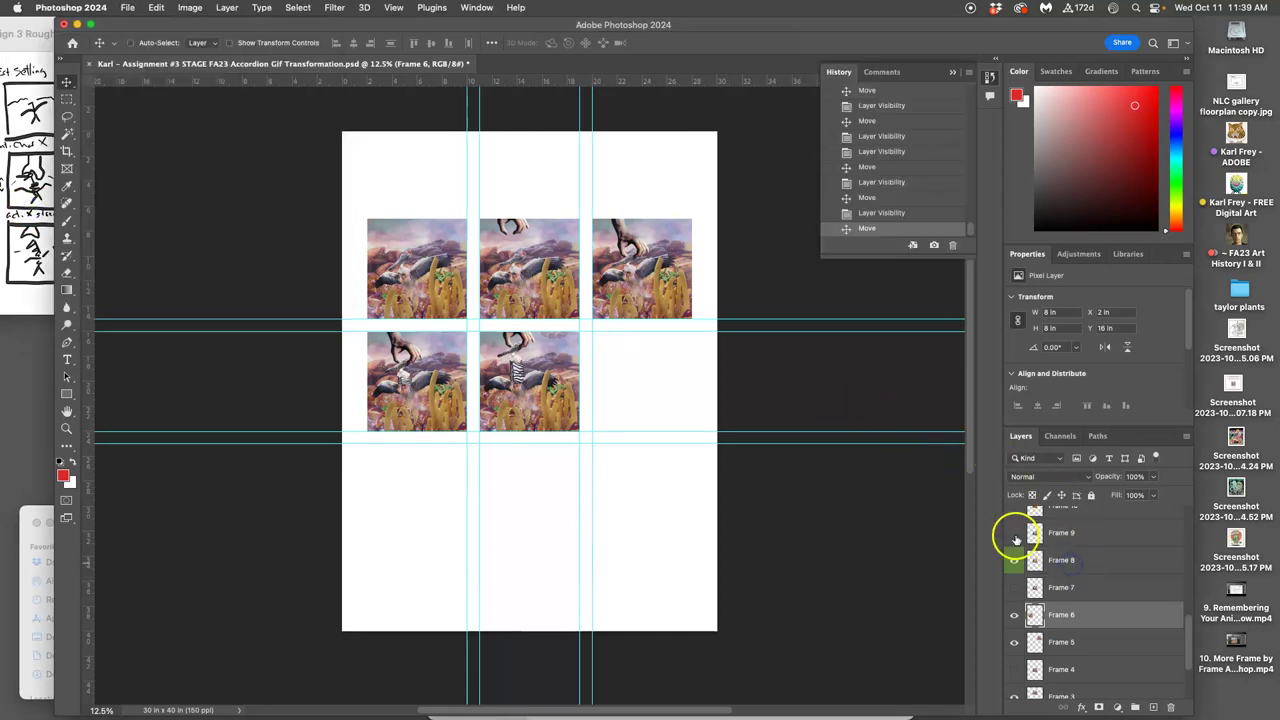
click(1015, 538)
click(1015, 535)
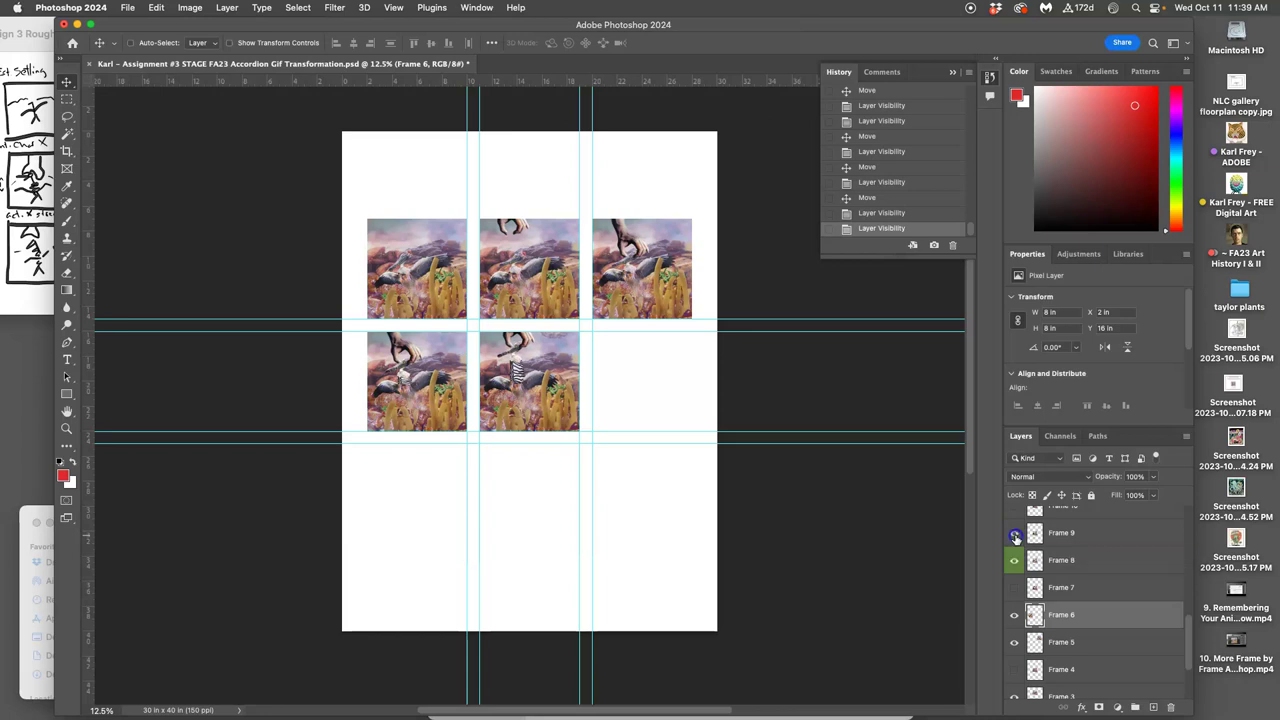
click(1015, 536)
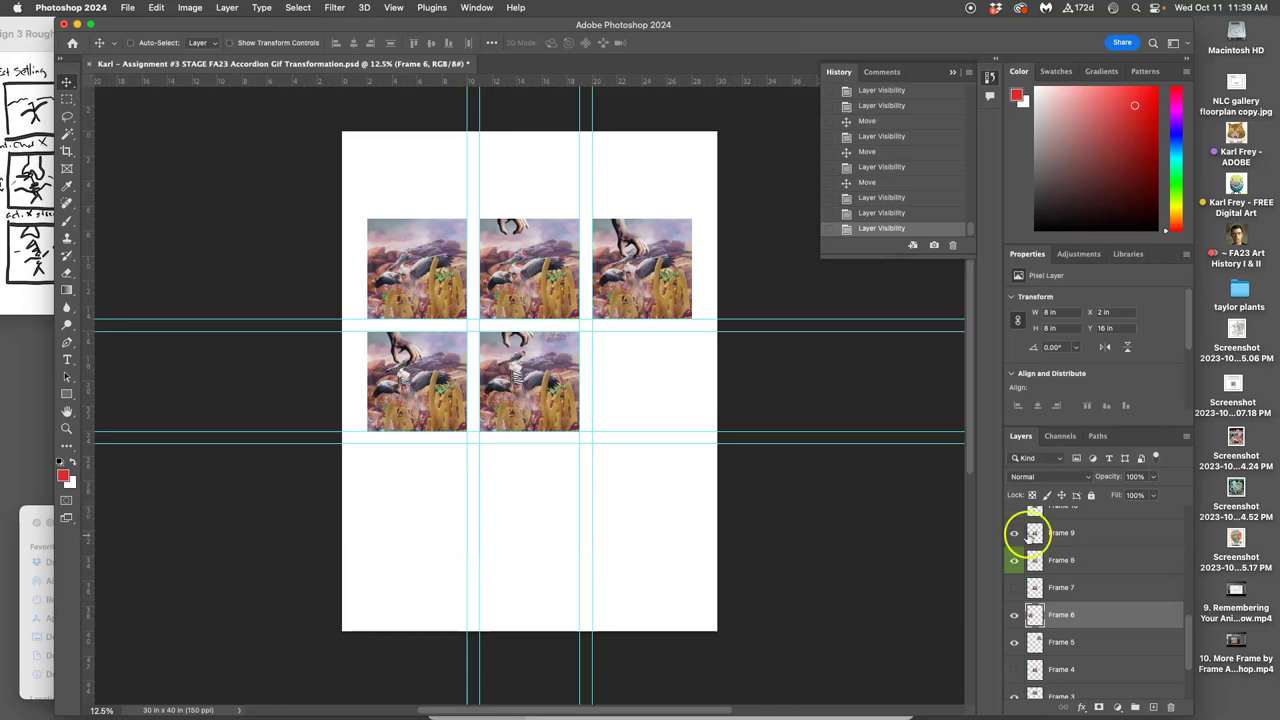
click(1062, 535)
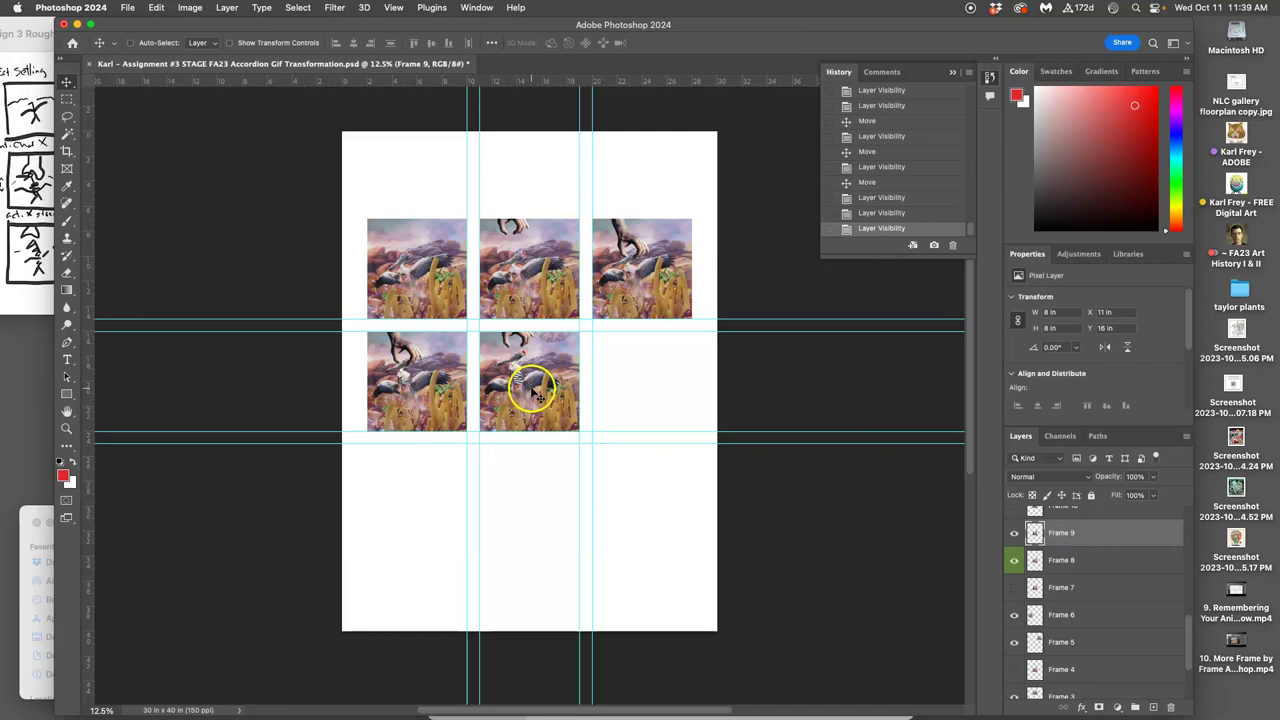
- Hide Frame 9, place Frame 8 in the middle row's right slot, and show Frame 7 centred
click(1062, 560)
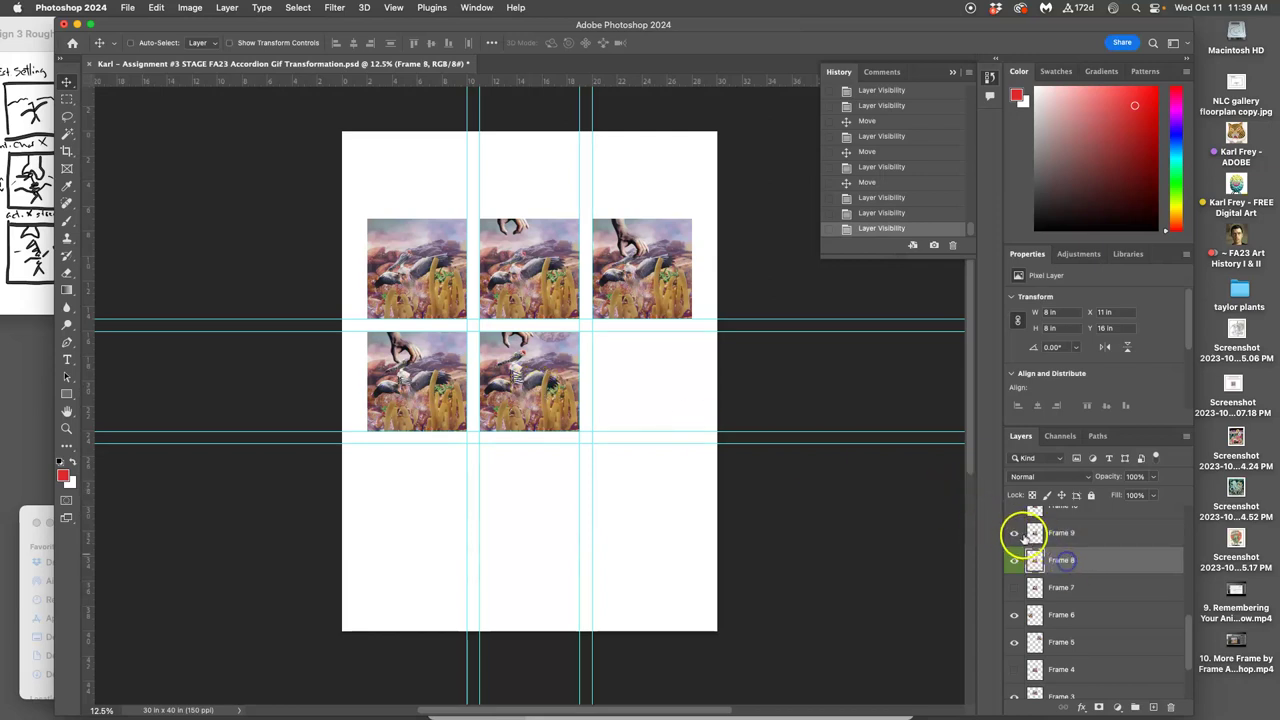
click(1015, 534)
drag(536, 392, 648, 393)
click(1014, 587)
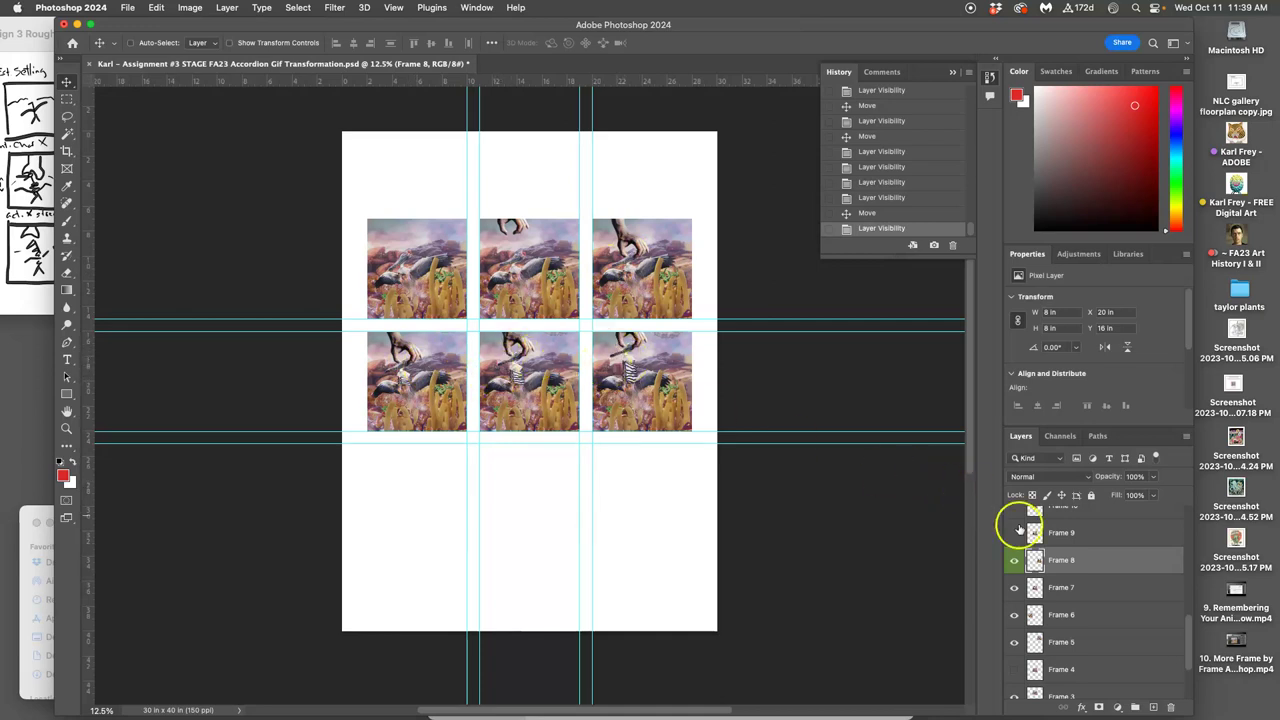
click(1016, 533)
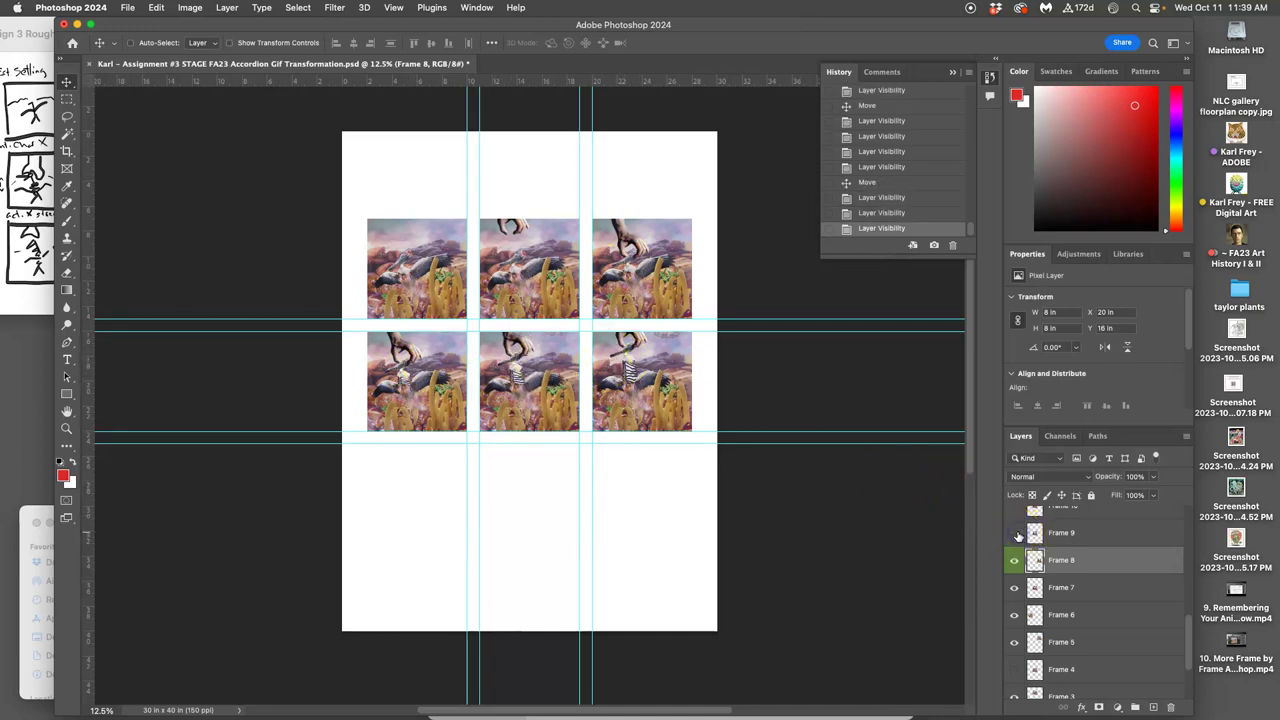